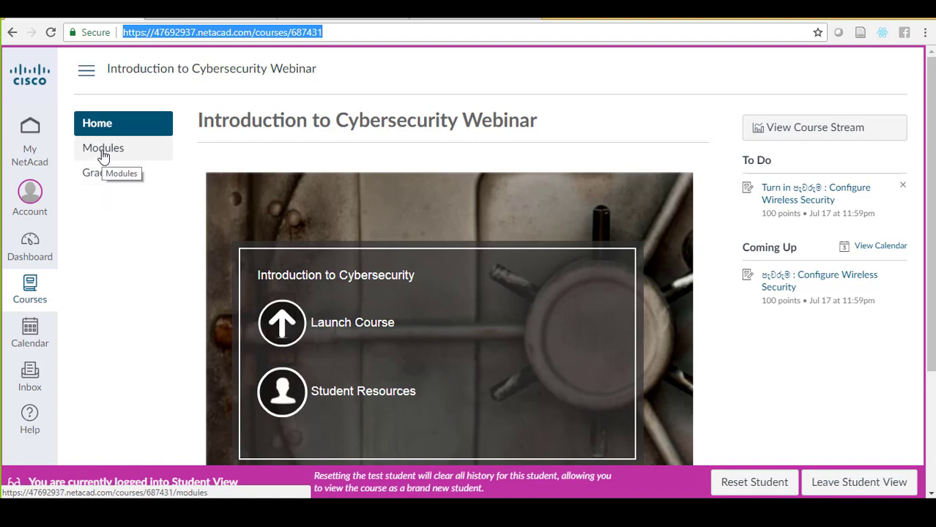
Open the course Modules list and scroll down to the Lab Activity section
click(104, 157)
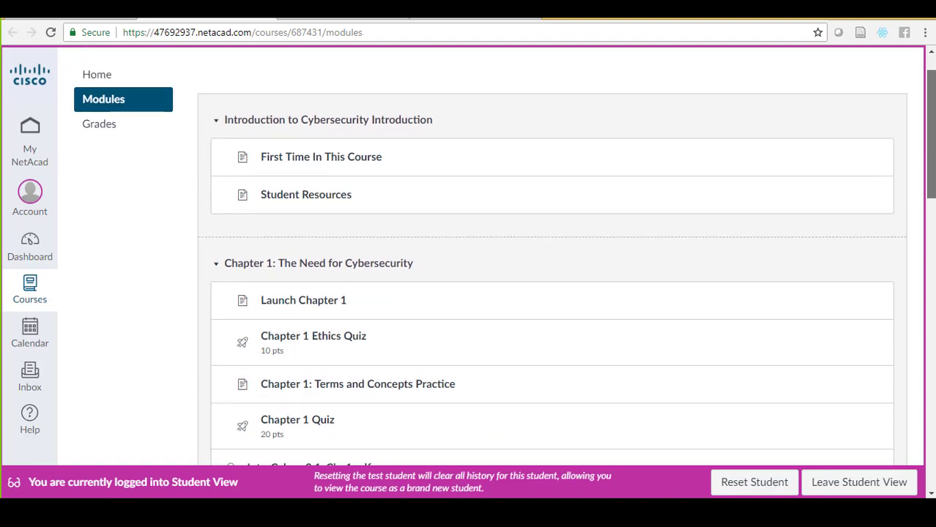
scroll(504, 256, down, 1)
scroll(504, 256, down, 2)
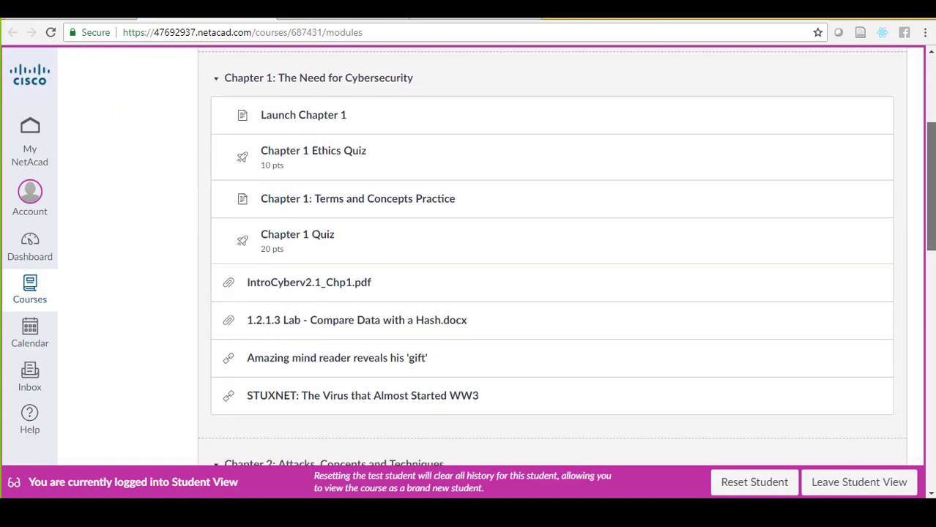
scroll(504, 257, down, 15)
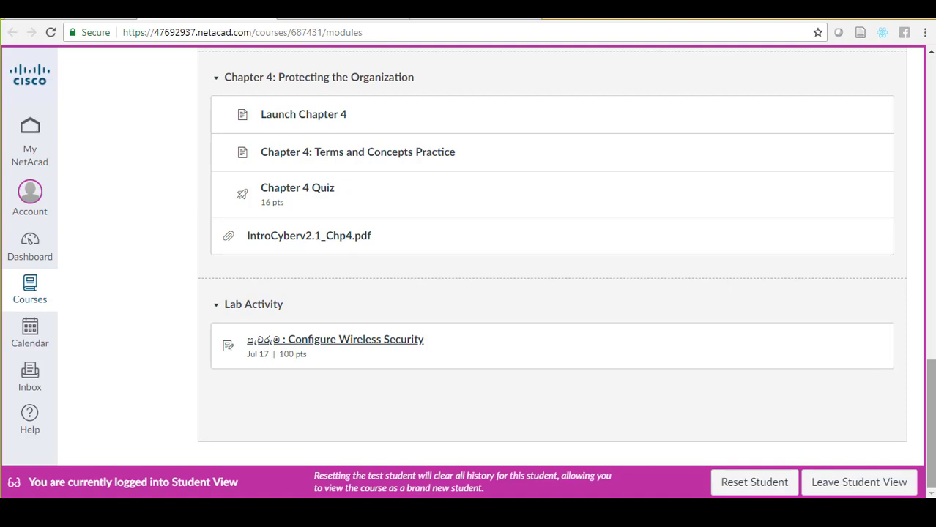
Open the Configure Wireless Security assignment and highlight its 7 days availability period
click(371, 346)
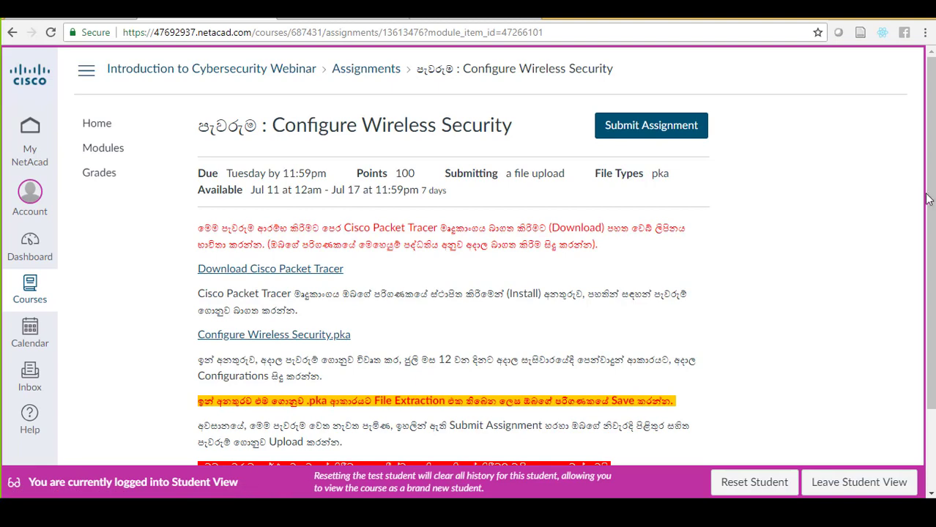
drag(928, 199, 933, 229)
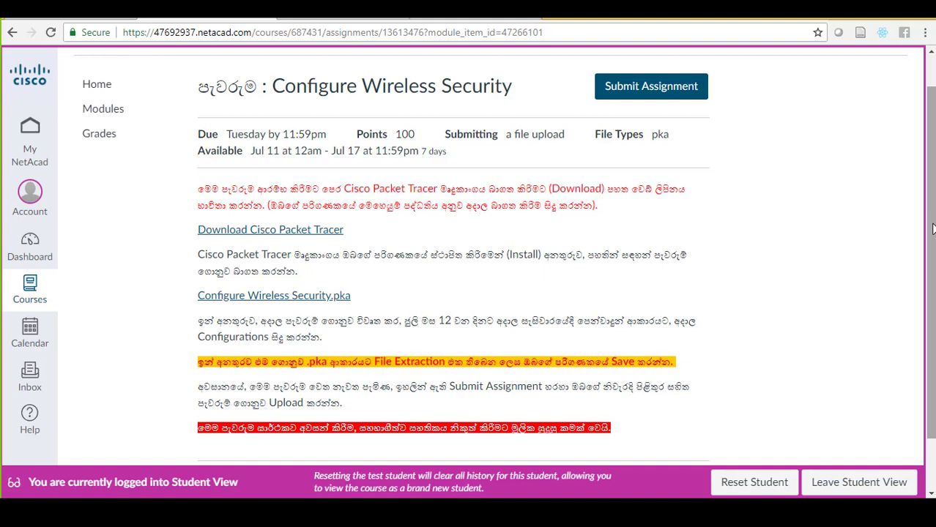
drag(420, 151, 453, 151)
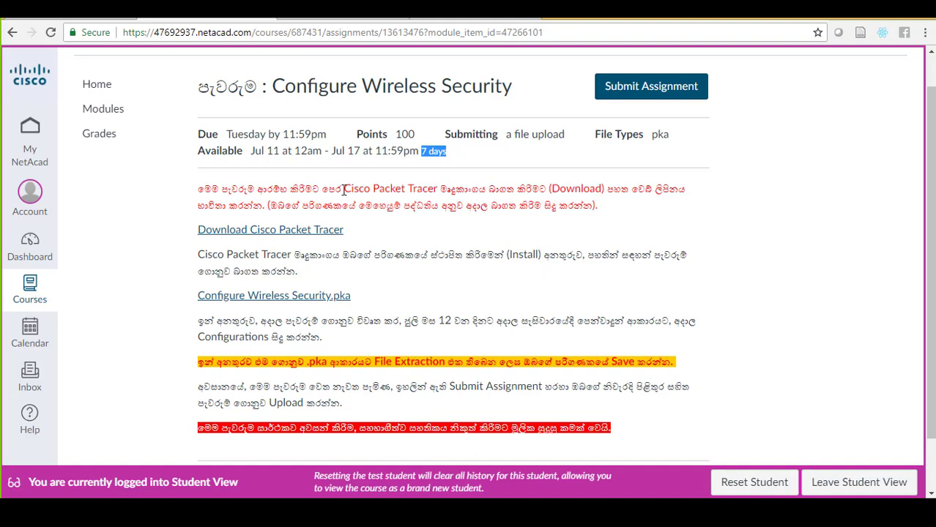
Highlight 'Cisco Packet Tracer' and the 'Download Cisco Packet Tracer' link text in the instructions
drag(344, 190, 440, 189)
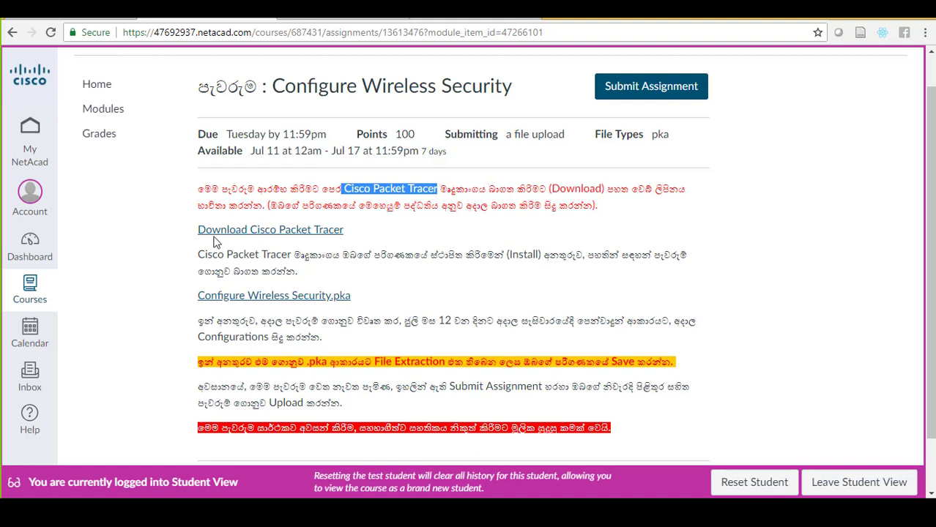
drag(192, 238, 348, 238)
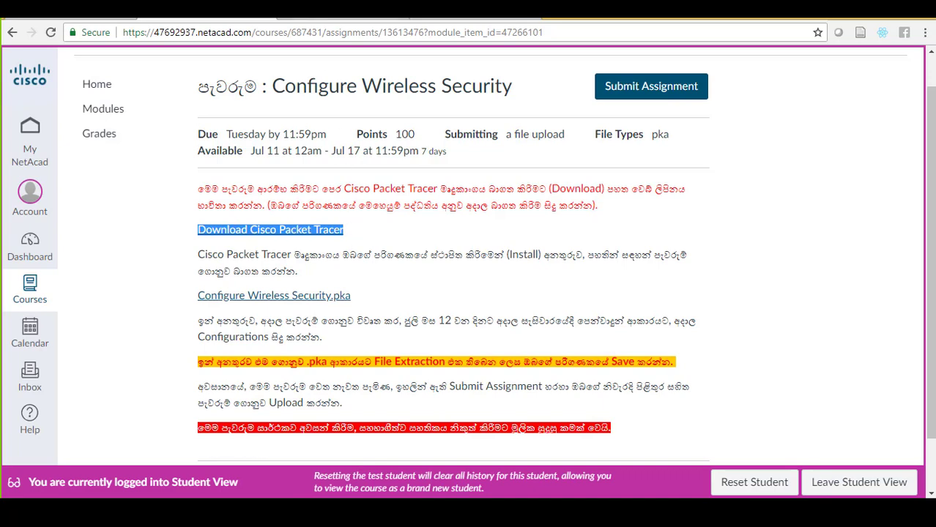
click(316, 16)
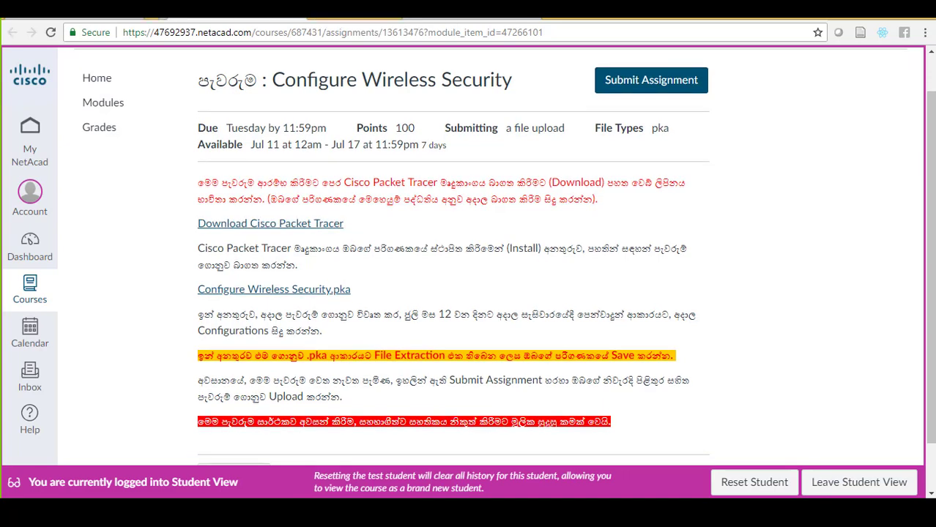
Review the Packet Tracer download page, highlighting the Android Version 3.0 English line, then return to the assignment
click(320, 16)
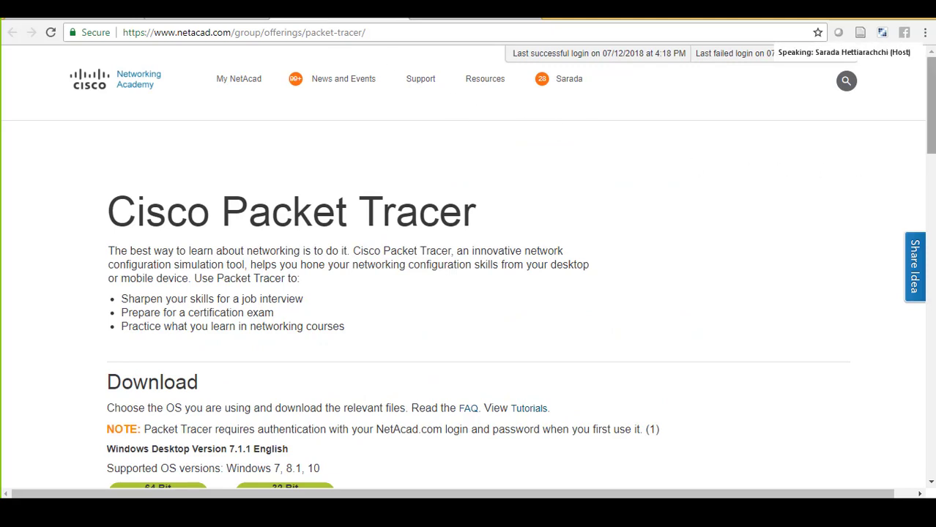
drag(931, 135, 926, 196)
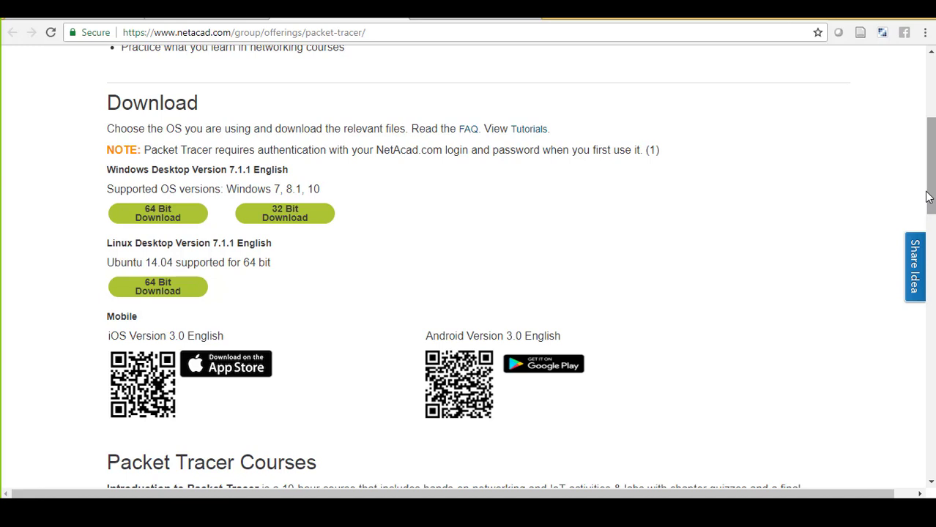
triple_click(493, 335)
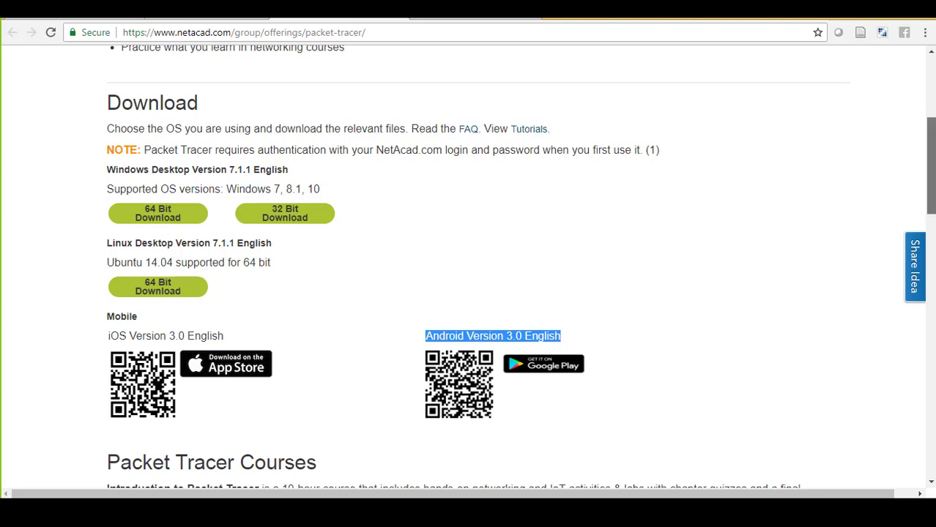
scroll(512, 268, down, 1)
scroll(512, 267, up, 2)
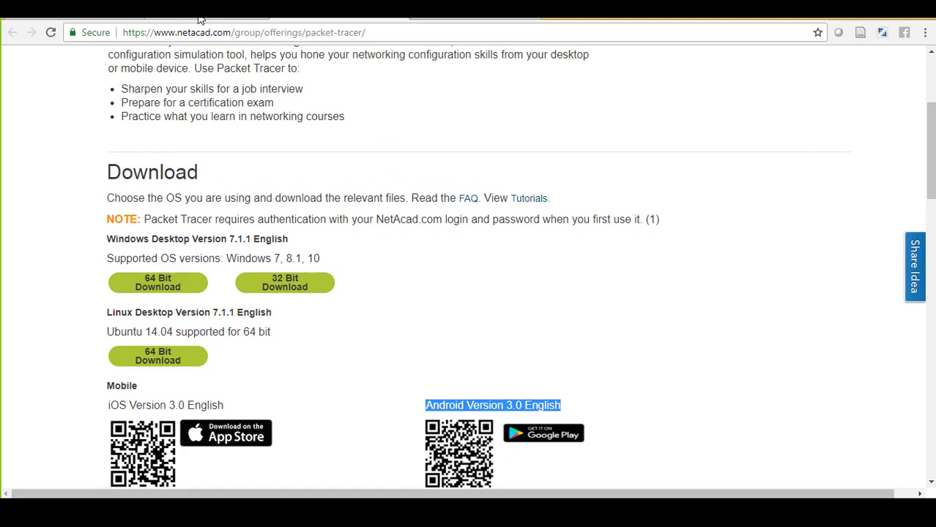
click(199, 18)
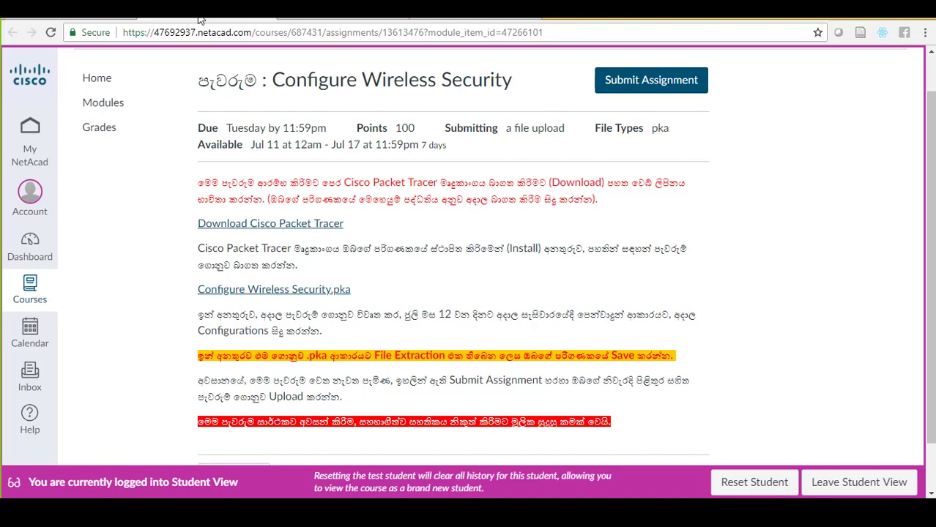
Scroll to the page end and highlight the Configure Wireless Security.pka file name and its extension
scroll(565, 133, down, 1)
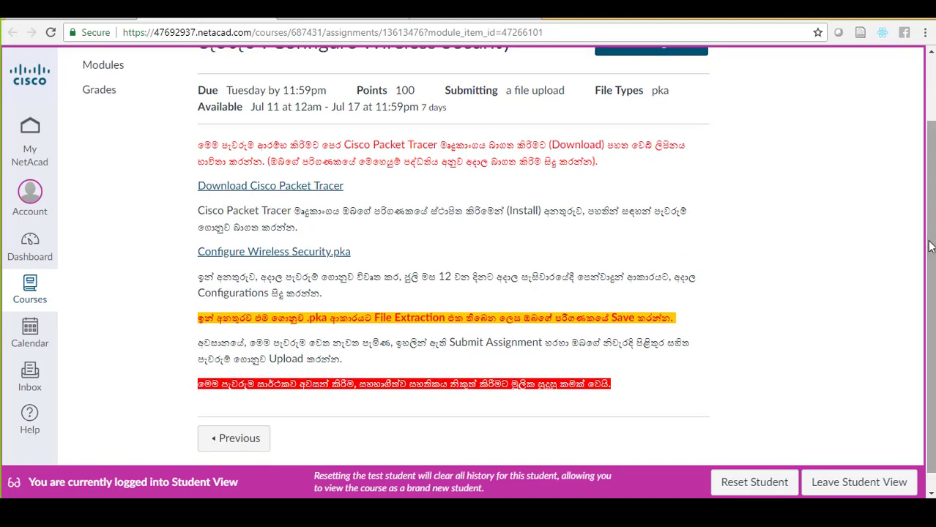
drag(930, 246, 930, 266)
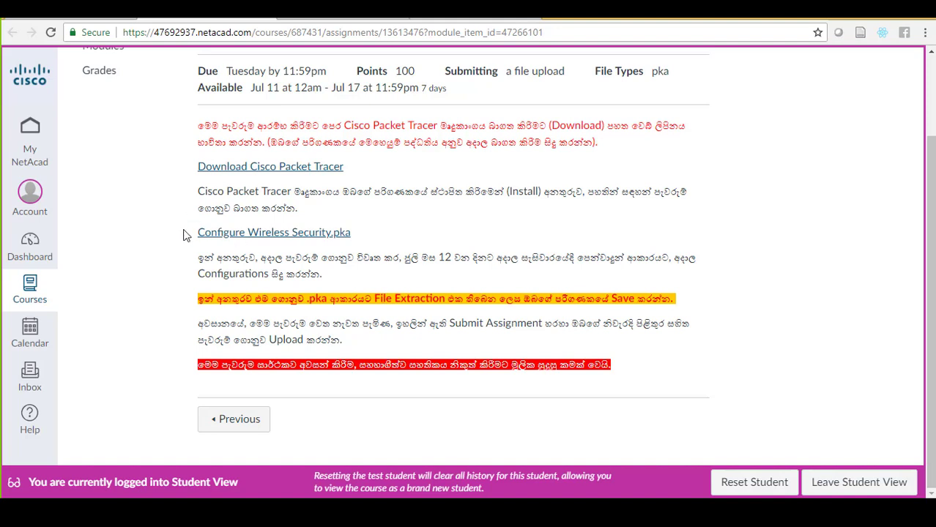
drag(184, 235, 352, 237)
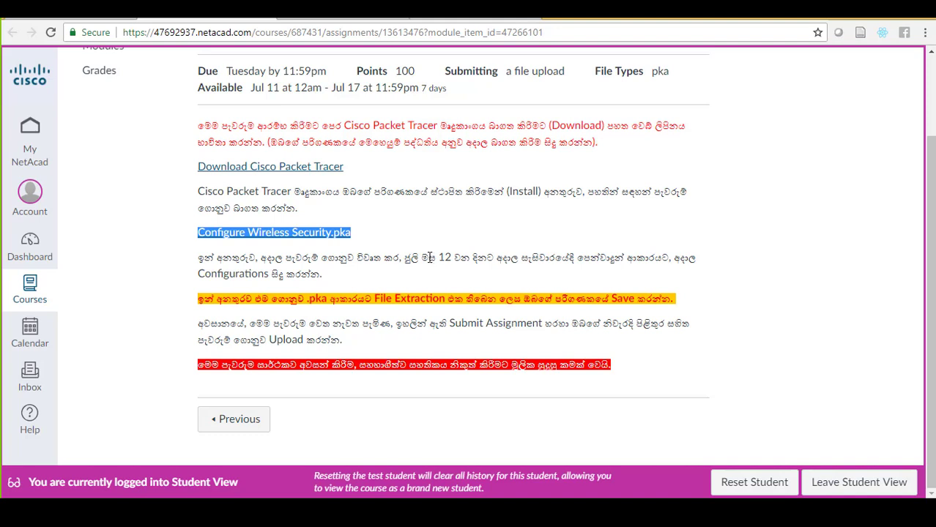
click(401, 240)
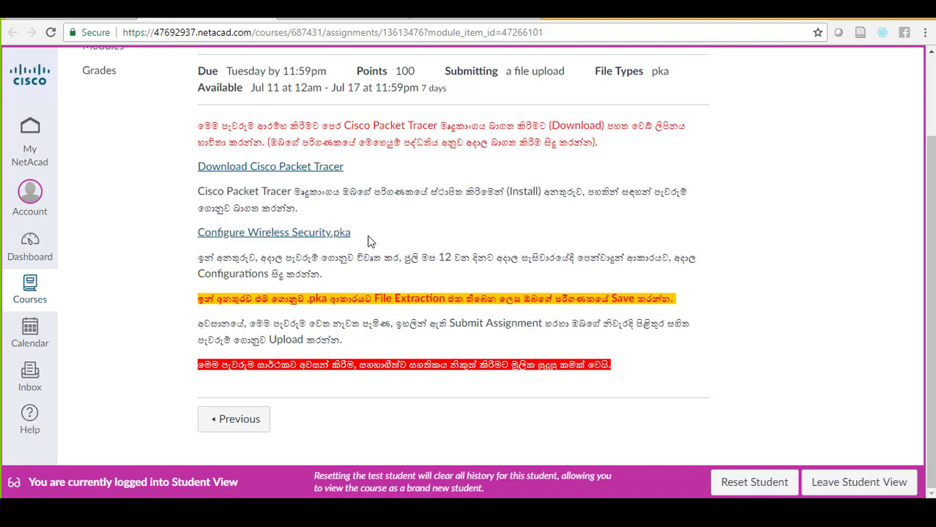
drag(359, 242, 330, 242)
click(403, 266)
drag(199, 259, 326, 277)
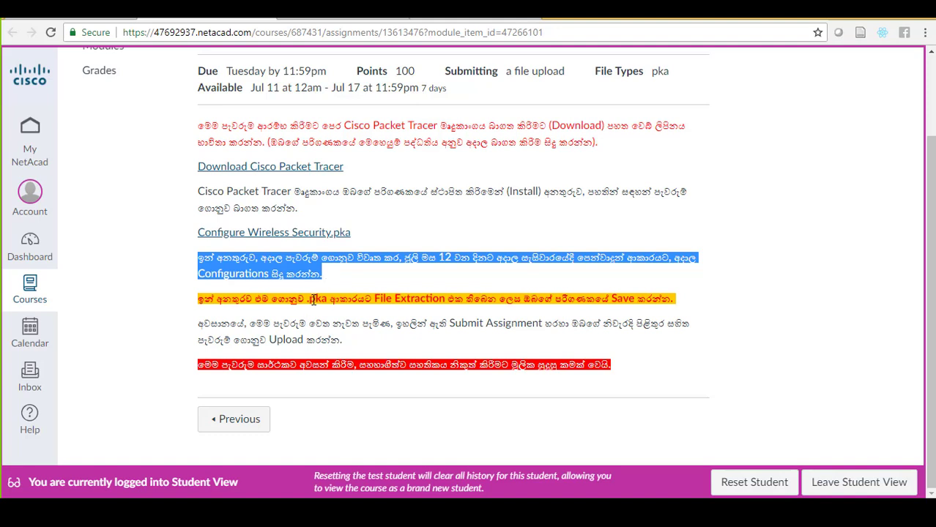
click(304, 300)
drag(304, 300, 331, 299)
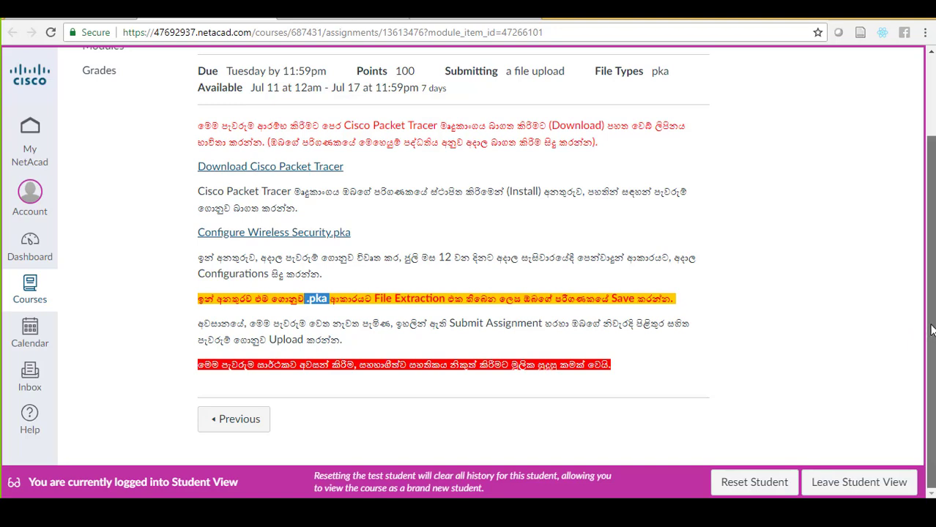
scroll(932, 329, up, 2)
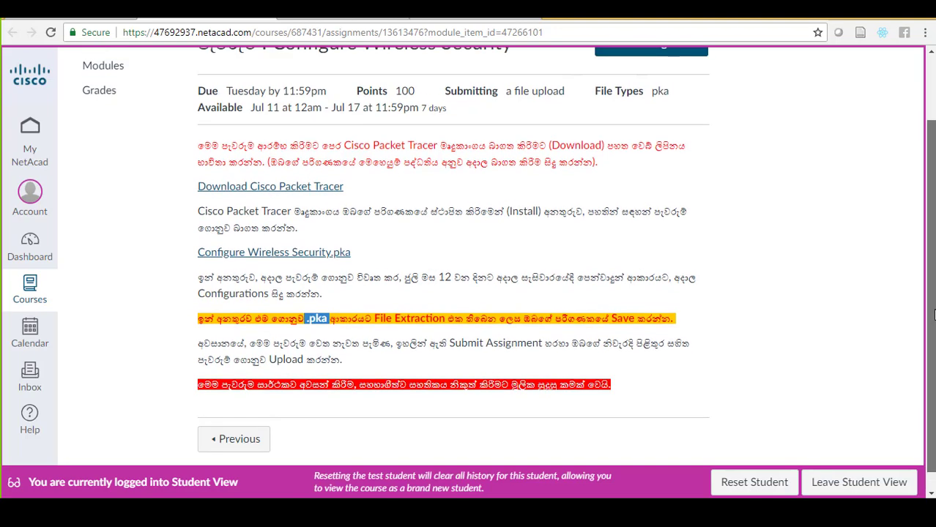
scroll(932, 243, up, 1)
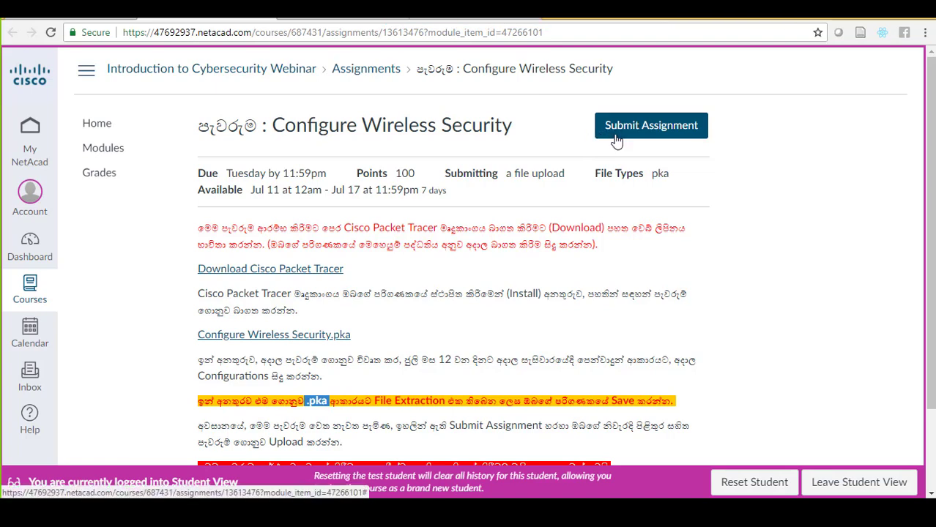
Highlight the red warning sentence in the File Upload area, then switch to the Packet Tracer activity
scroll(616, 141, down, 1)
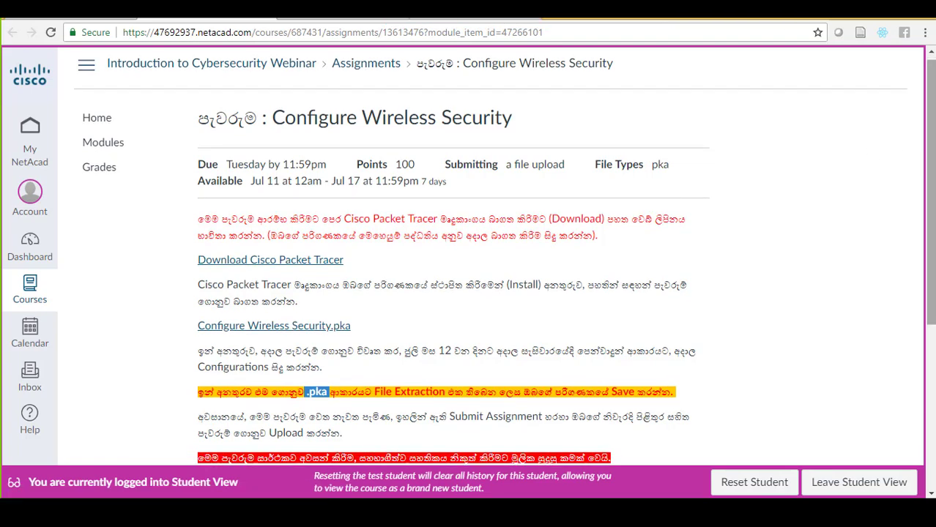
scroll(505, 257, down, 2)
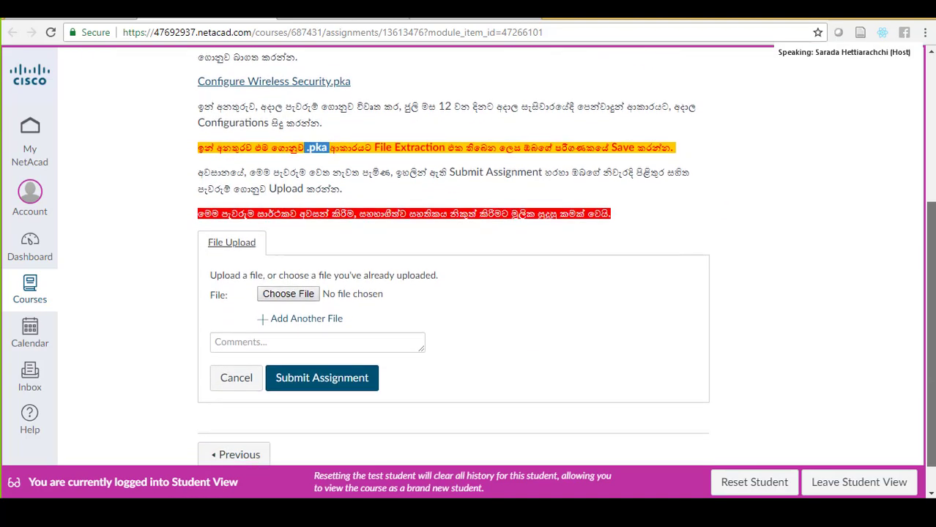
scroll(505, 258, down, 1)
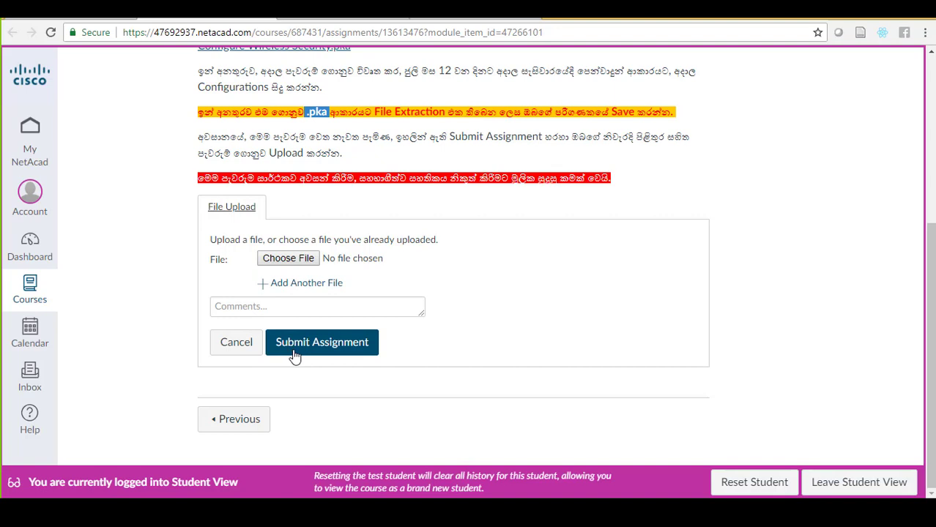
drag(612, 178, 196, 179)
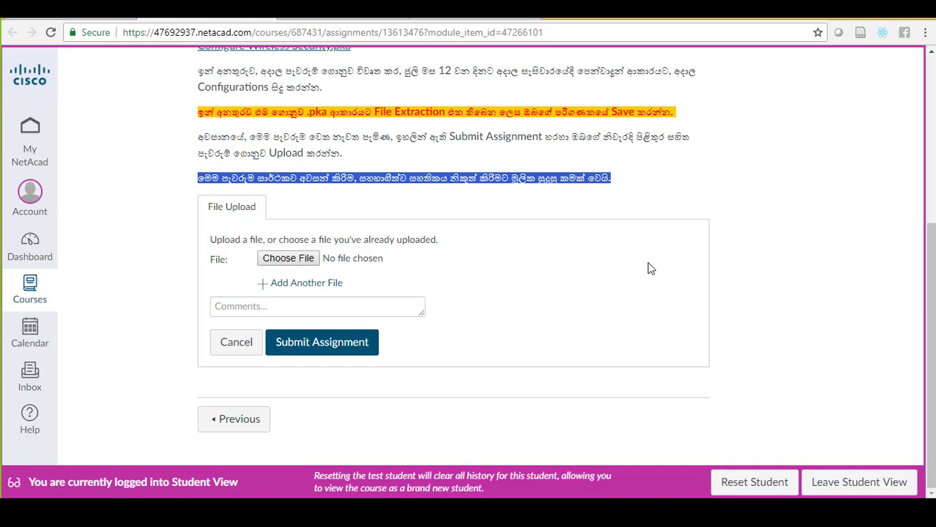
scroll(648, 268, up, 3)
scroll(648, 268, up, 2)
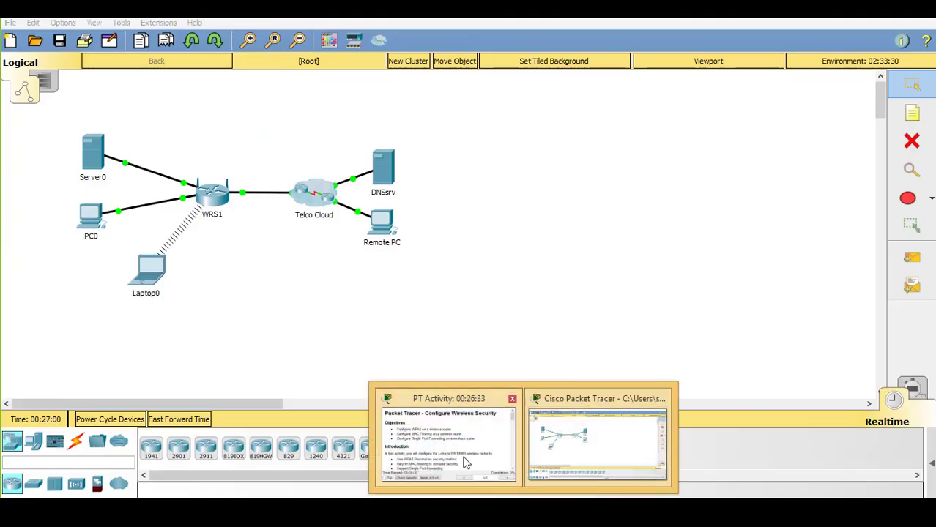
click(489, 428)
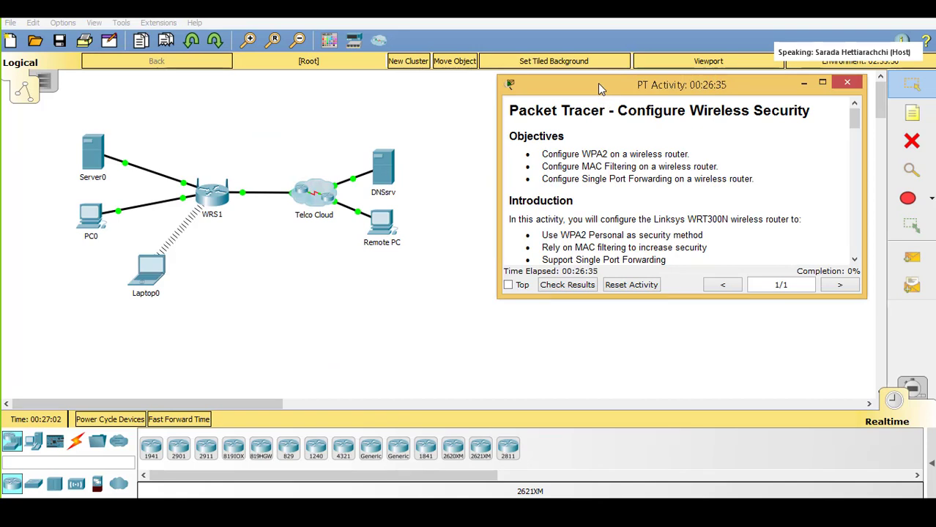
drag(598, 89, 584, 92)
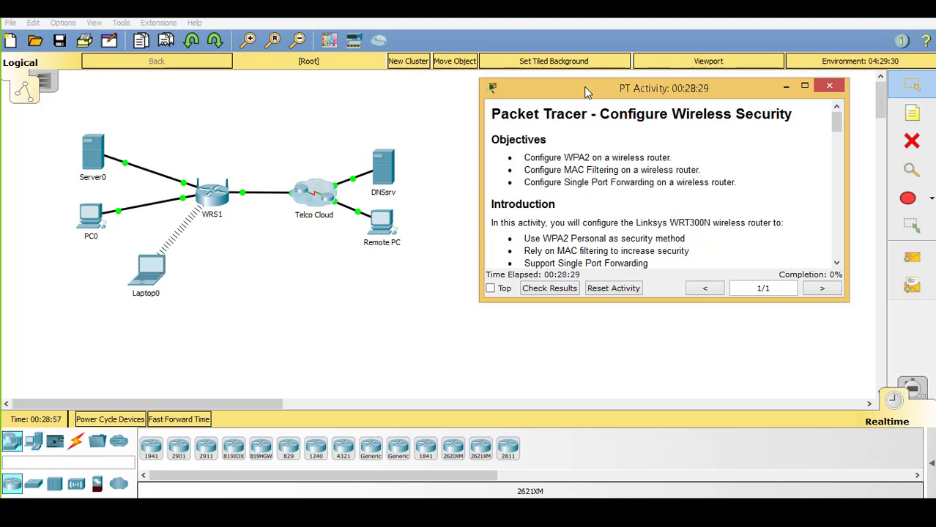
drag(491, 114, 804, 119)
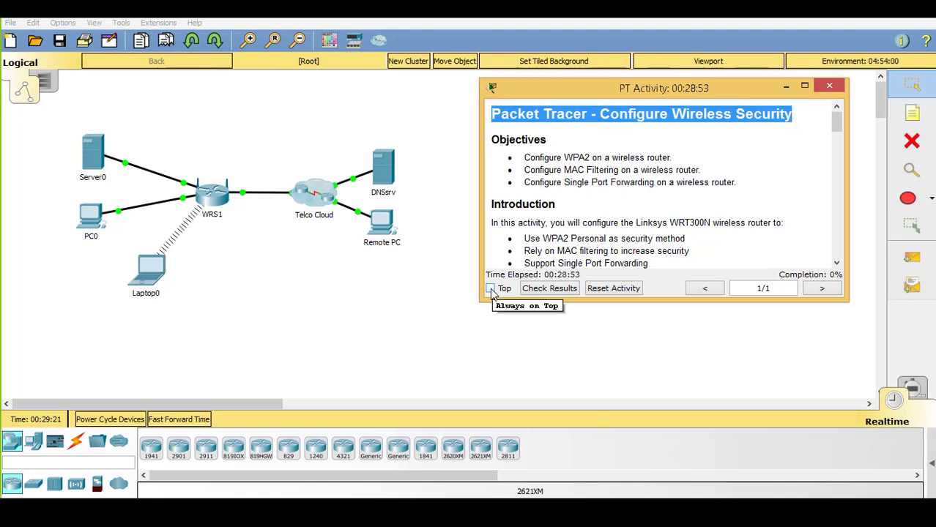
Pin the PT Activity window on top and enlarge it by dragging its top, bottom, left and right edges
click(491, 289)
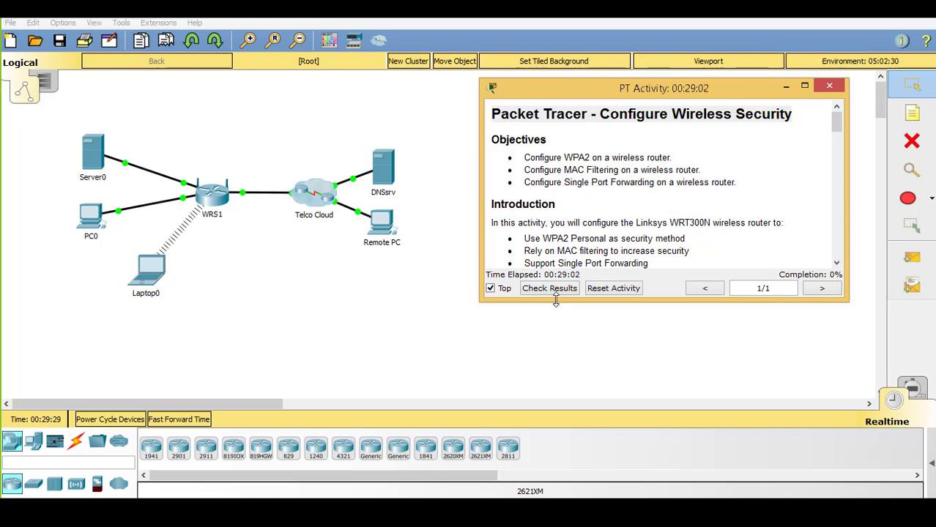
drag(560, 300, 623, 480)
drag(602, 80, 608, 31)
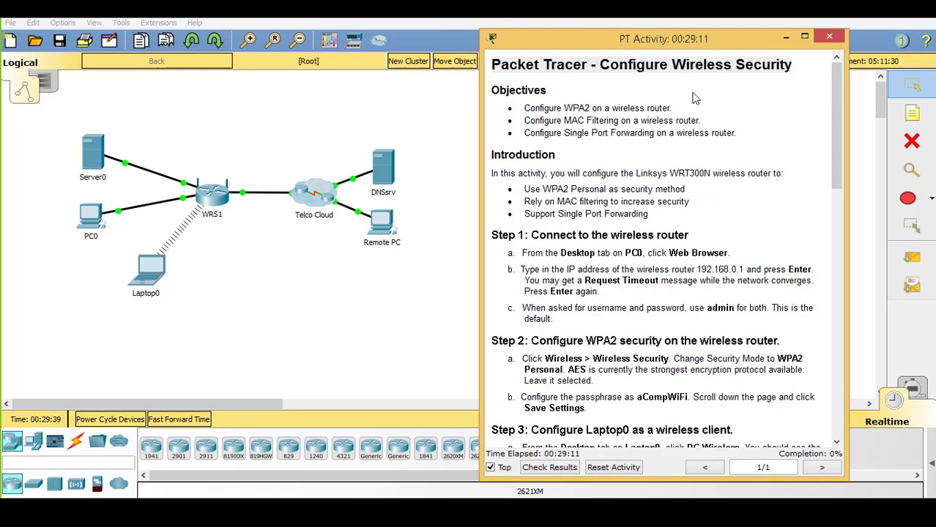
drag(848, 217, 928, 216)
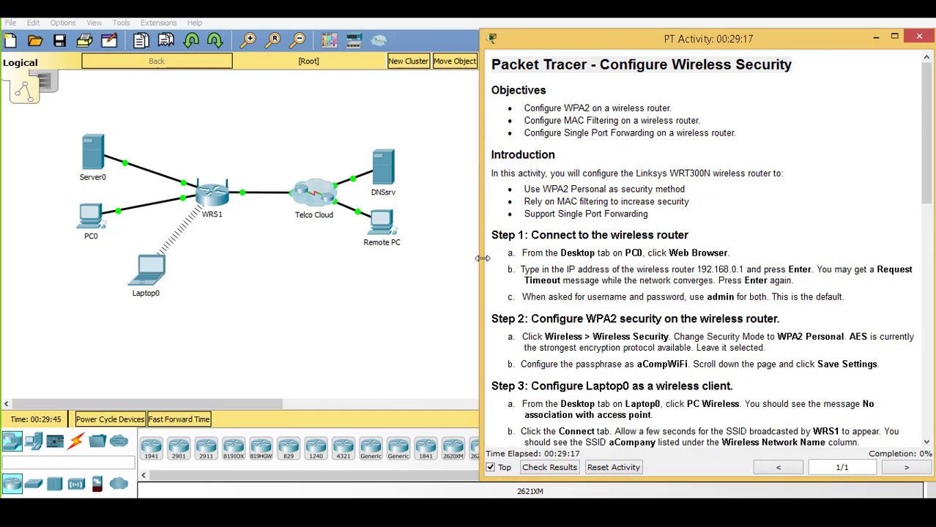
drag(480, 262, 528, 227)
drag(217, 402, 195, 402)
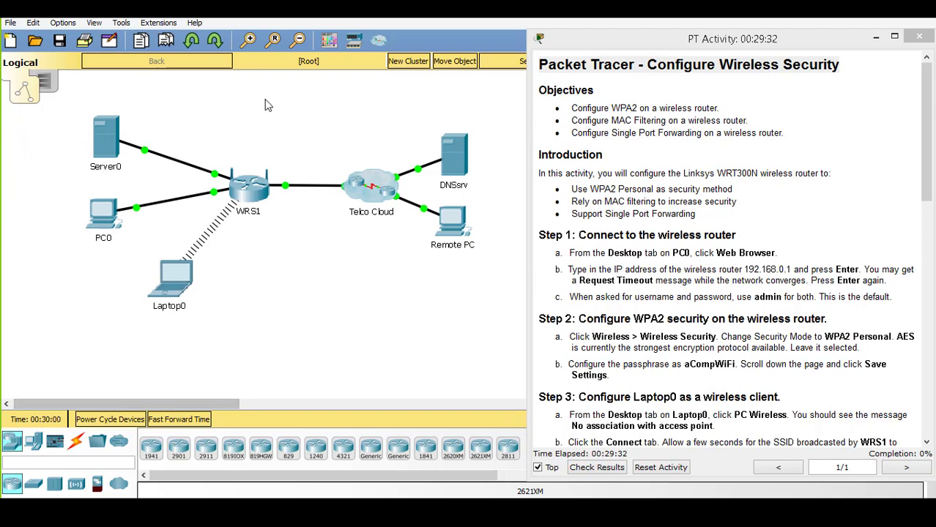
Zoom the topology in and out, then widen the instructions panel further left
click(249, 42)
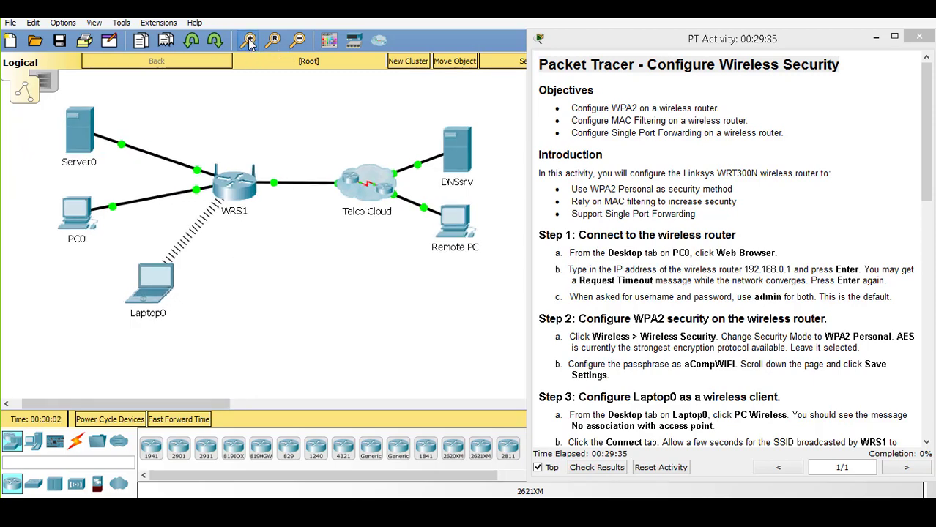
click(249, 41)
click(299, 42)
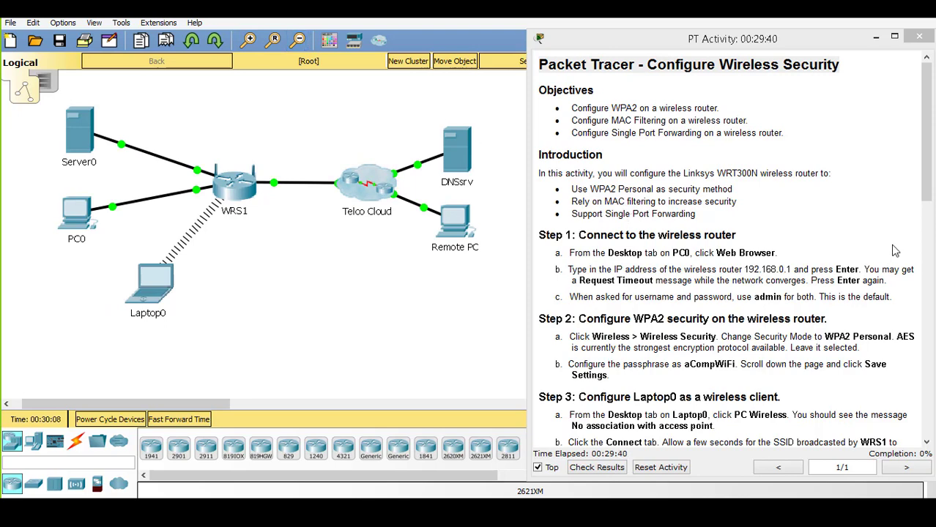
drag(527, 266, 488, 271)
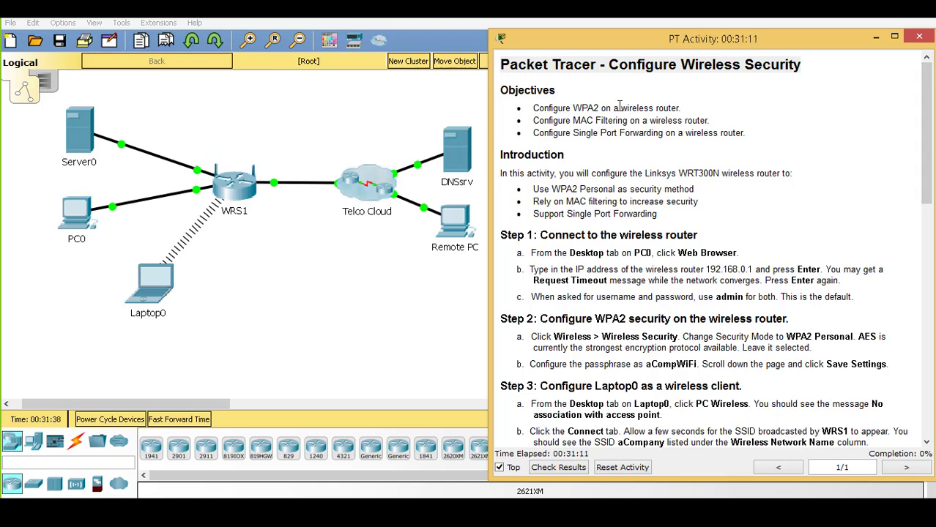
drag(621, 108, 699, 111)
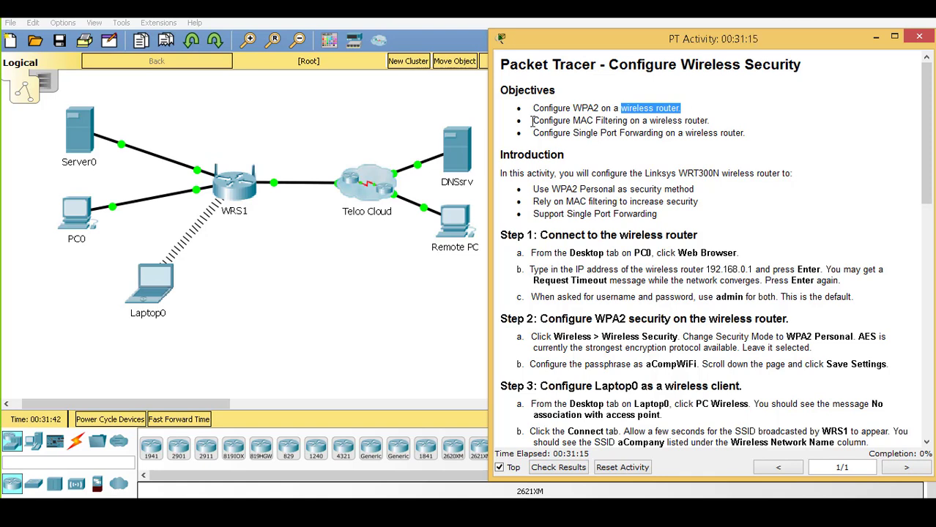
drag(532, 120, 717, 123)
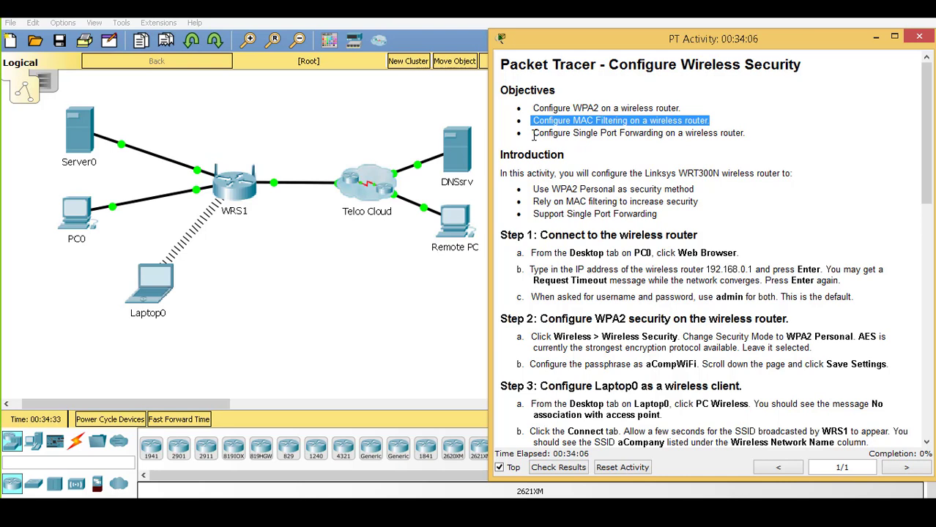
click(534, 135)
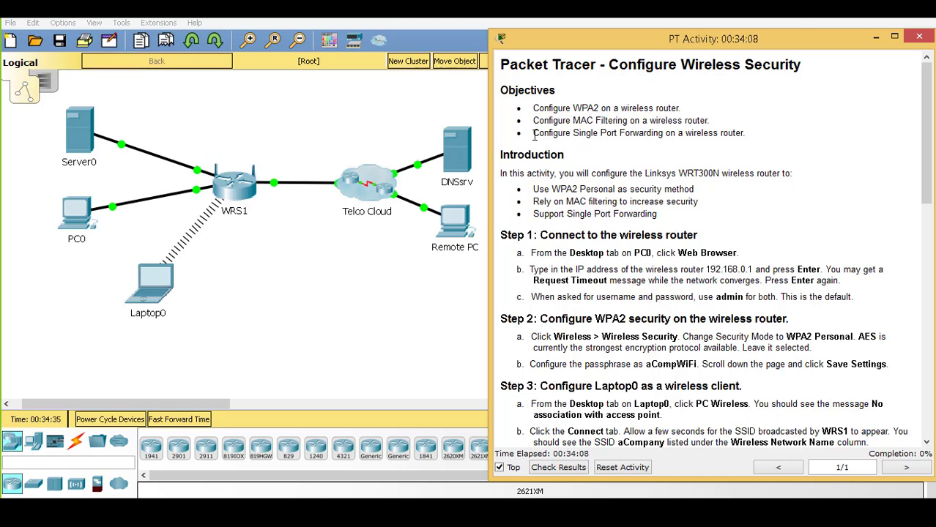
drag(534, 135, 757, 132)
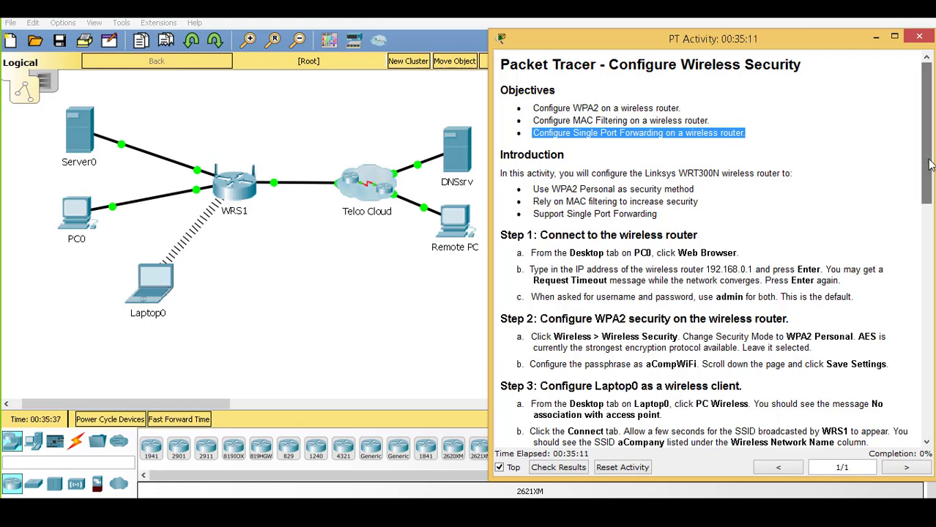
Highlight the introduction's port forwarding point and scroll the instructions down to Step 4 on MAC filtering
drag(929, 165, 929, 188)
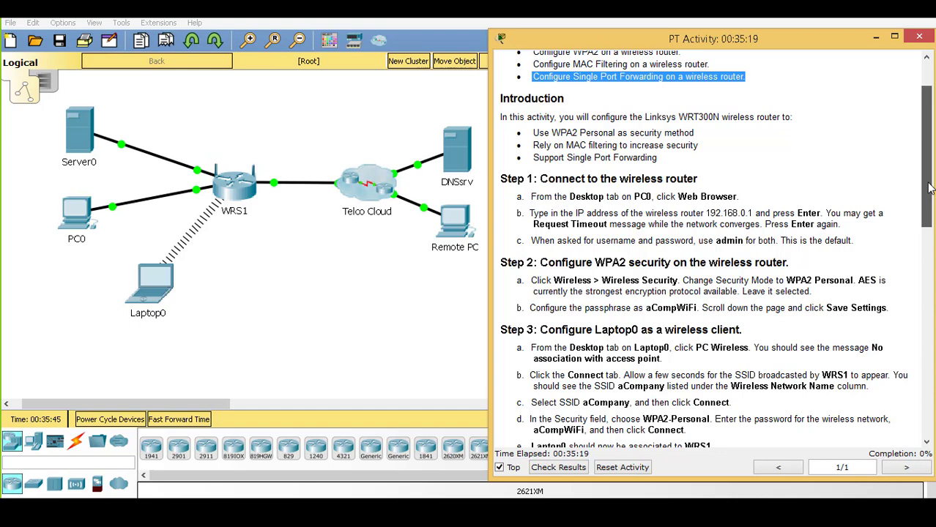
drag(928, 188, 929, 203)
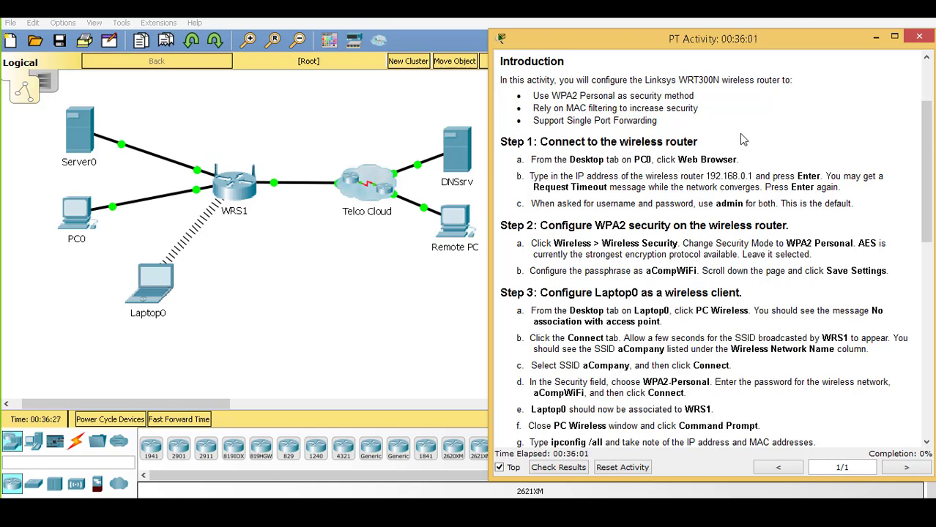
mouse_move(696, 98)
mouse_down()
mouse_move(622, 80)
mouse_move(564, 82)
mouse_move(533, 96)
mouse_move(539, 108)
mouse_move(652, 120)
mouse_move(708, 109)
mouse_up()
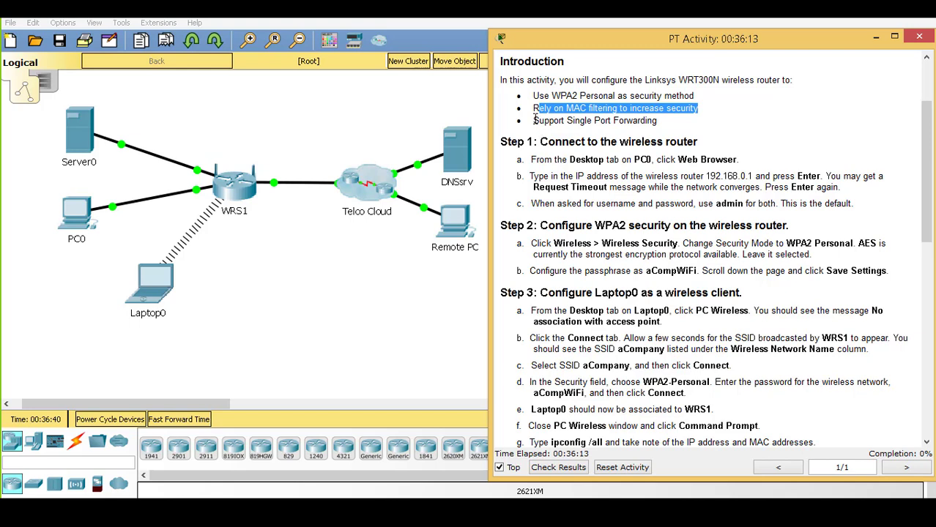
drag(534, 121, 684, 121)
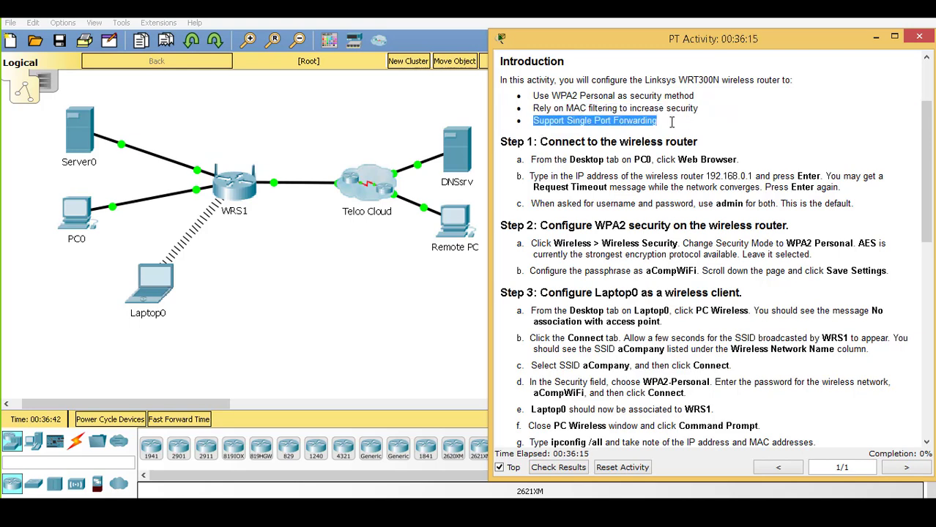
drag(928, 171, 930, 202)
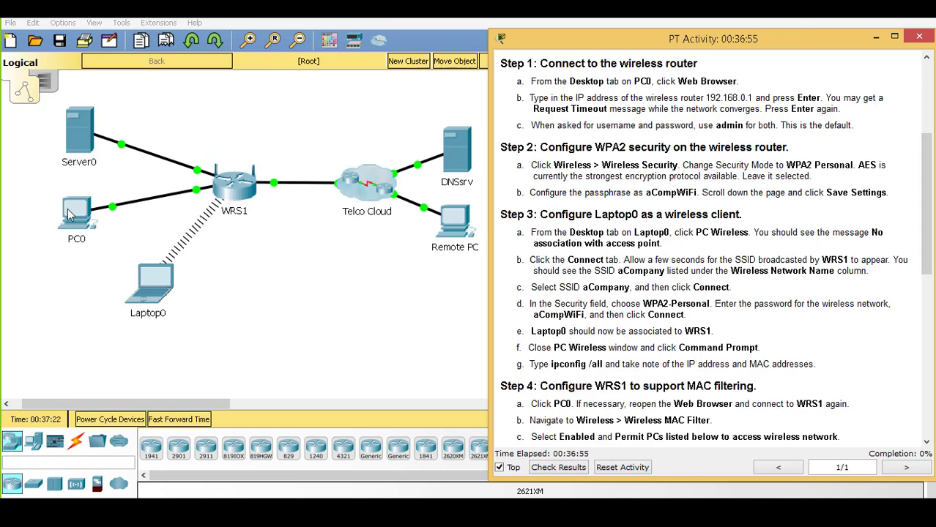
Open PC0, move its window left, launch the Web Browser, and highlight the 192.168.0.1 address in step 1b
click(68, 214)
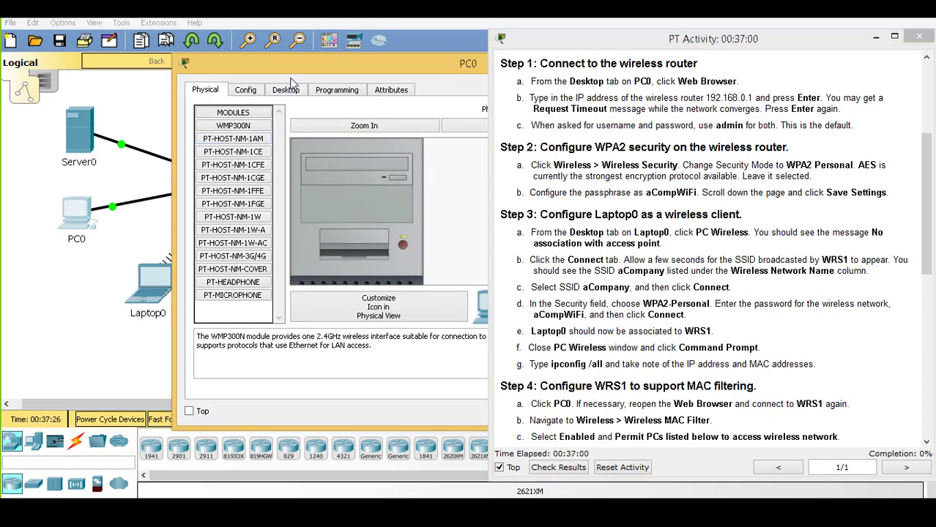
drag(287, 68, 129, 86)
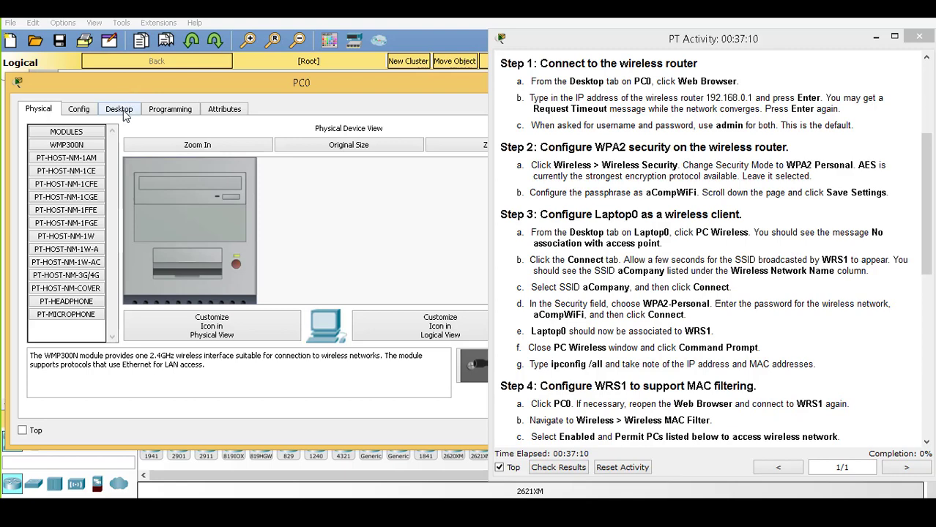
click(121, 111)
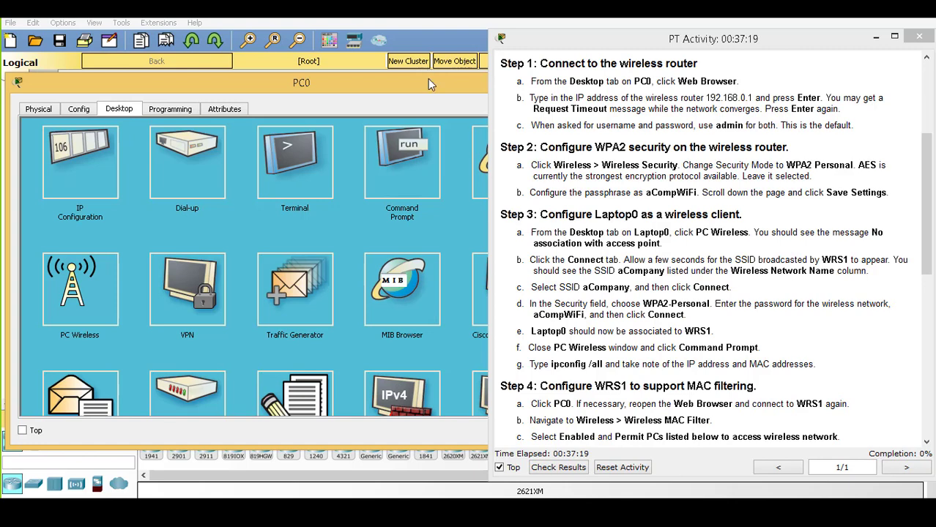
drag(427, 80, 310, 87)
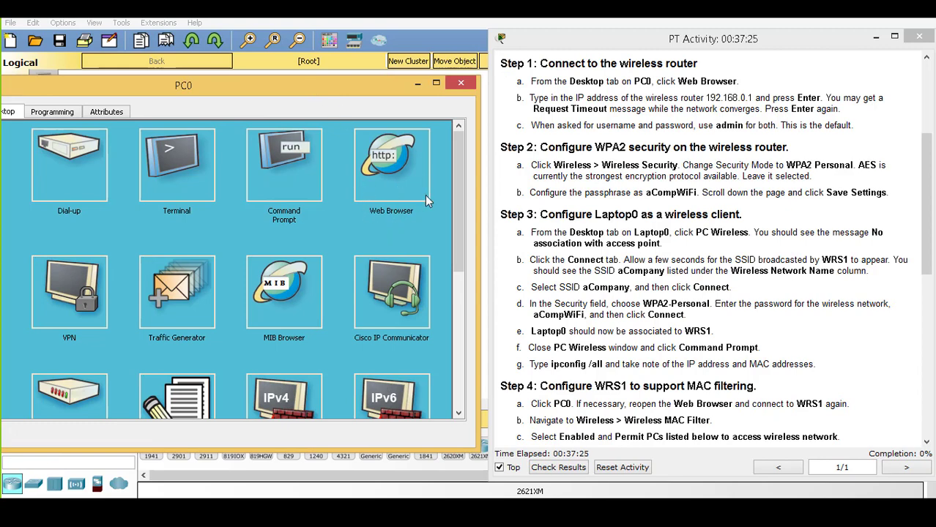
click(401, 177)
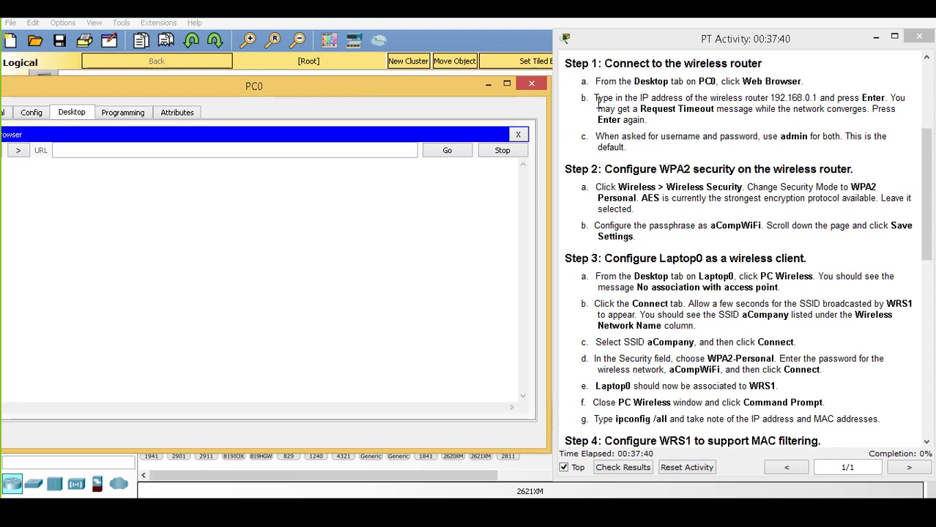
drag(595, 98, 816, 102)
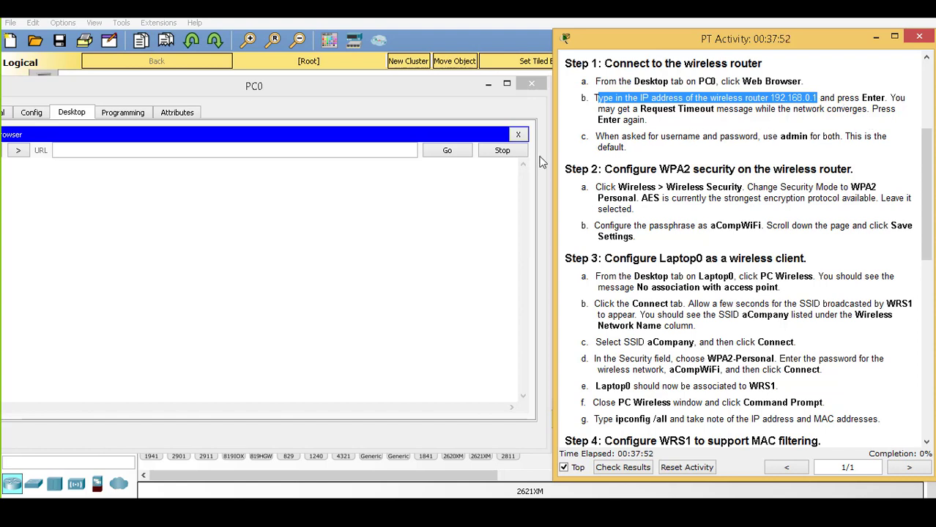
Browse PC0 to 192.168.0.1 and enter the router's login user name and password
click(292, 149)
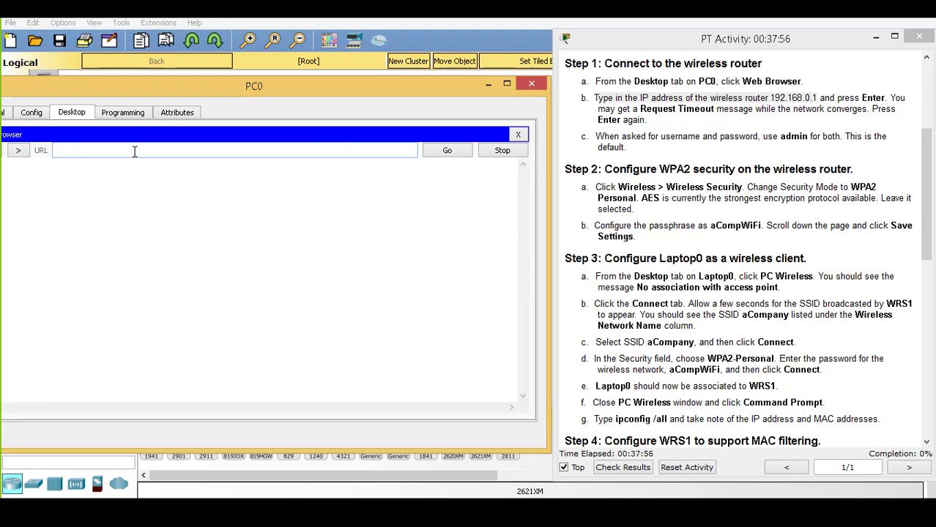
text(192.168.)
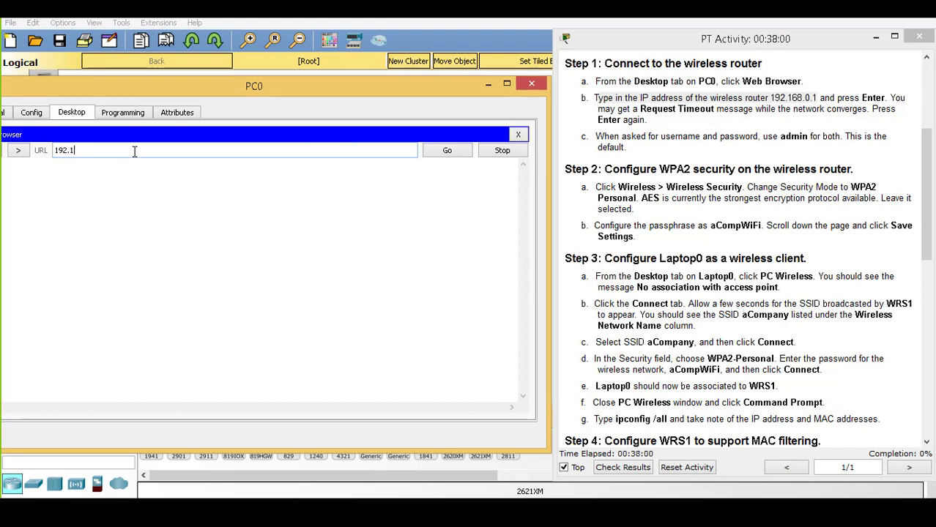
text(0.1)
key(Return)
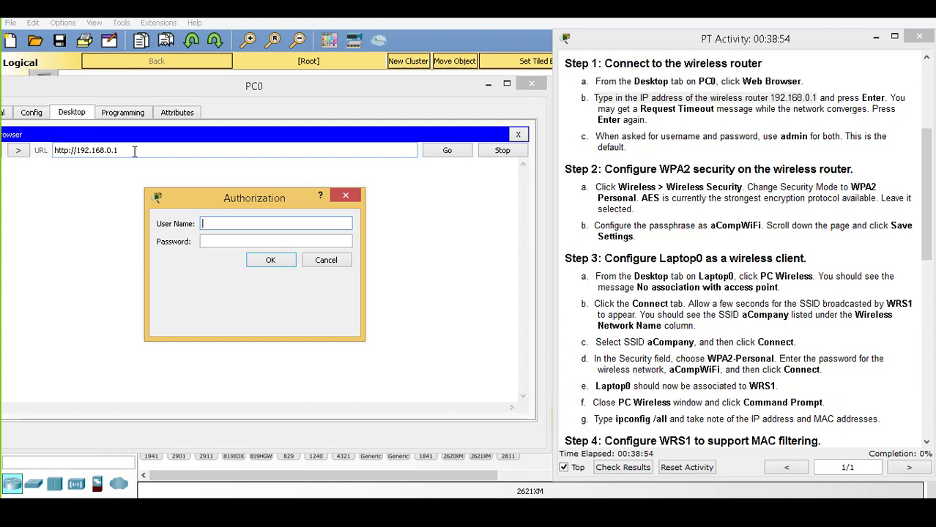
text(admin)
key(Tab)
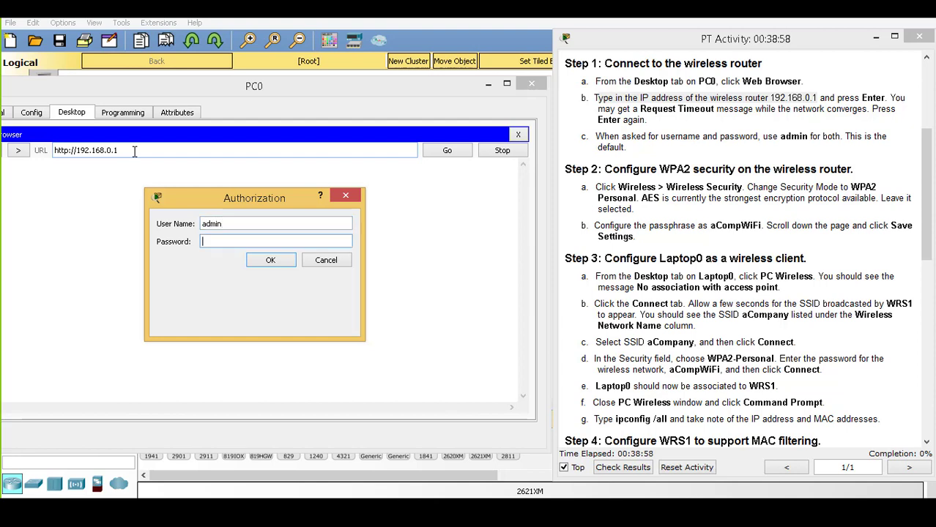
text(admin)
Log in to WRS1's web page, rearrange the windows, and open Basic Wireless Settings showing SSID aCompany
click(263, 262)
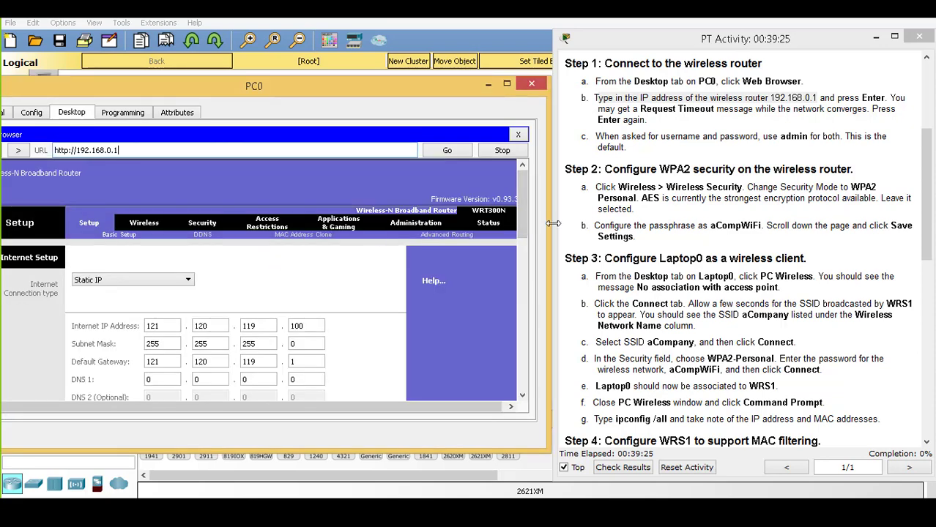
drag(553, 222, 645, 251)
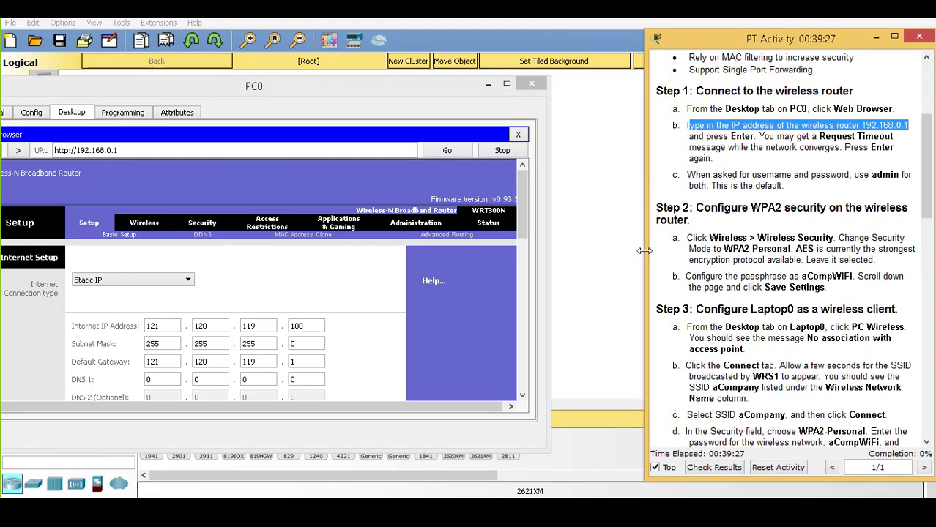
drag(373, 85, 467, 81)
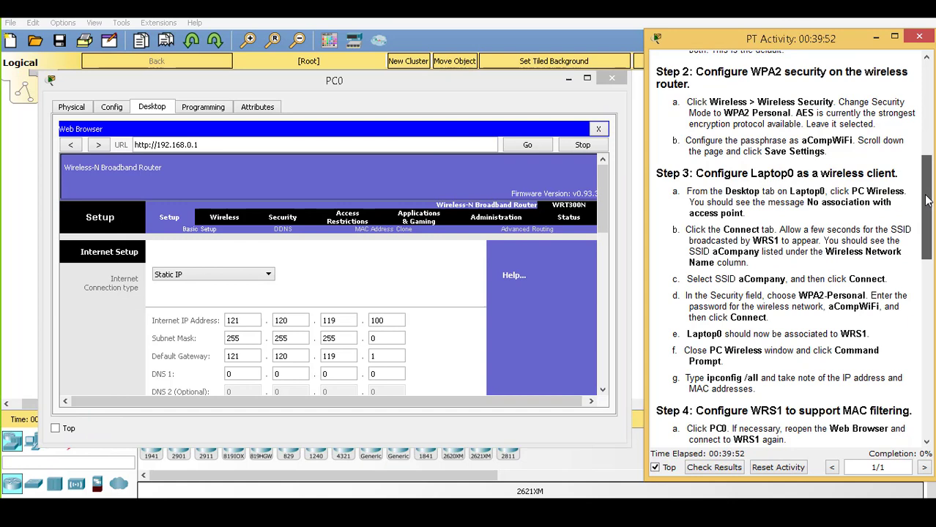
drag(926, 199, 927, 202)
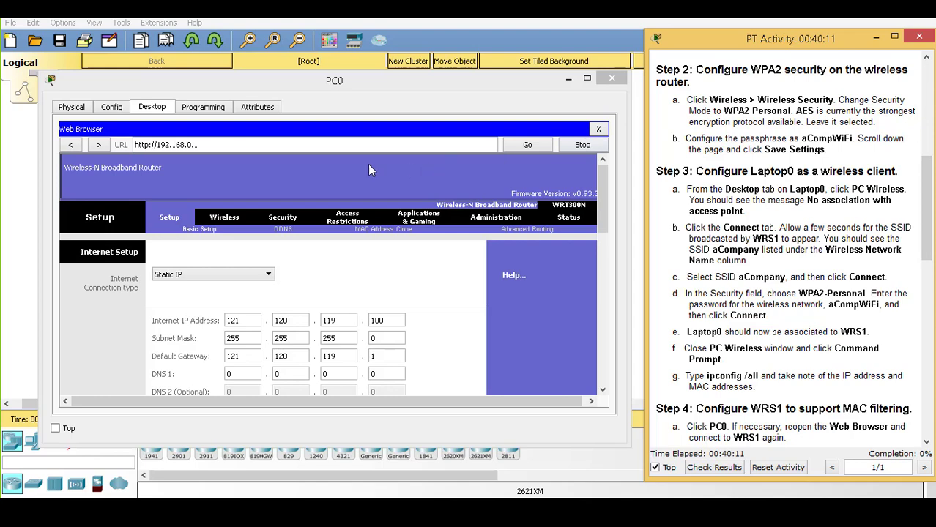
click(224, 220)
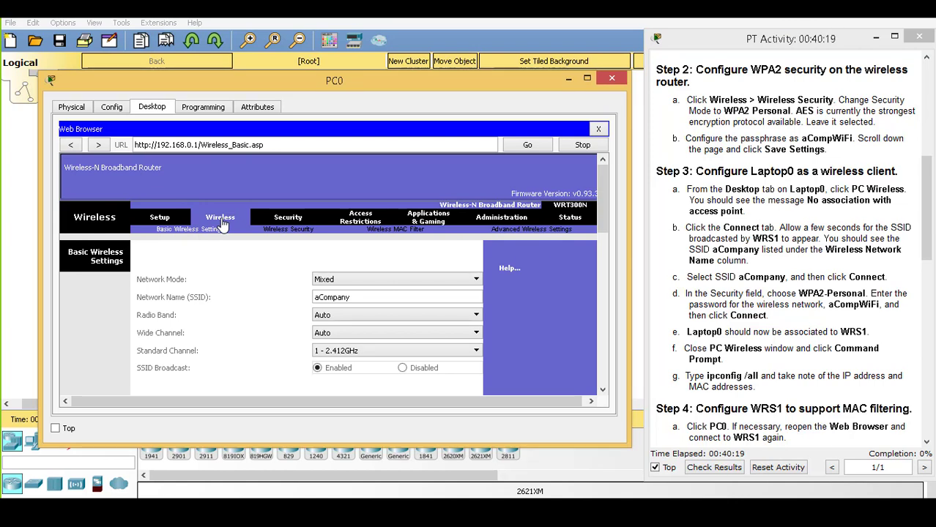
On WRS1's Wireless Security page, set Security Mode to WPA2 Personal with AES encryption
click(278, 233)
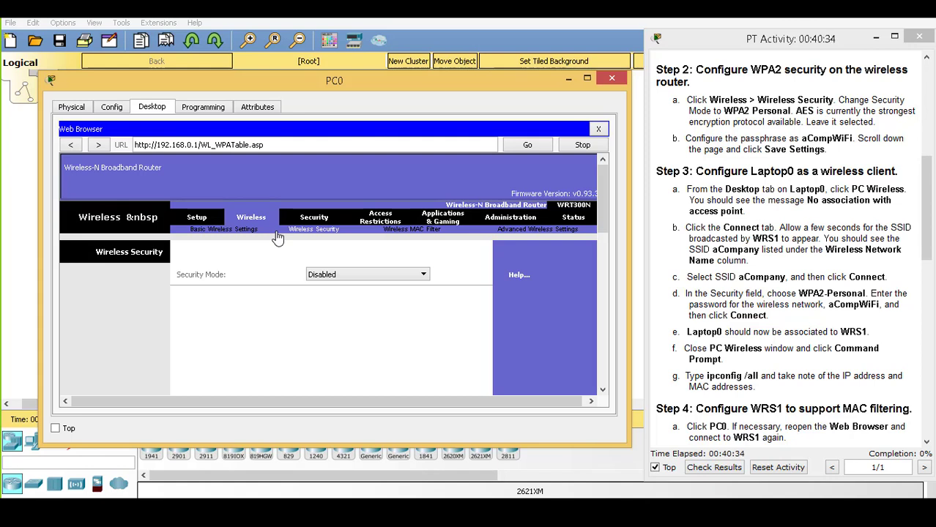
click(324, 277)
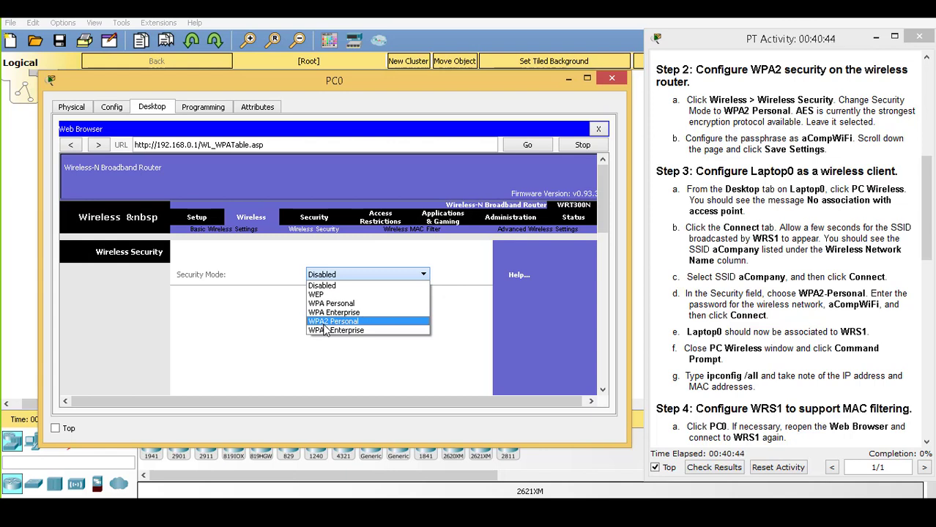
click(325, 325)
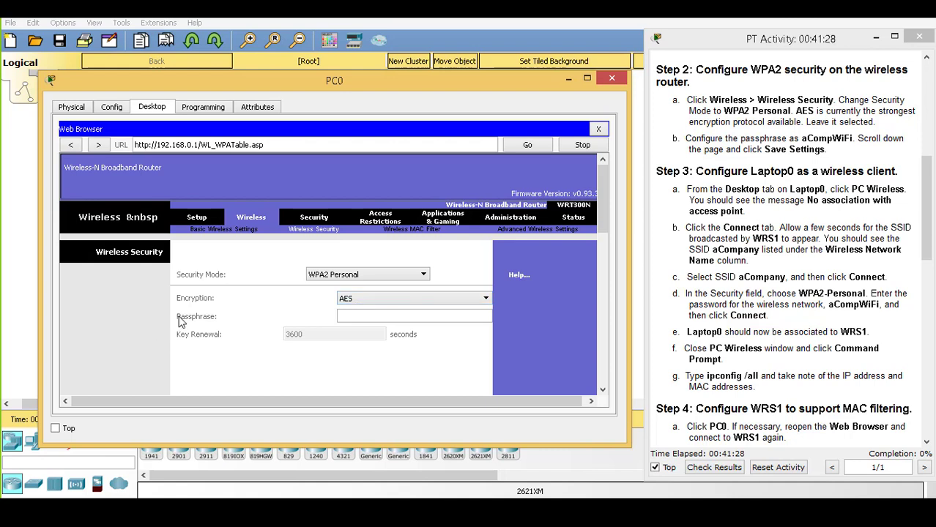
Enter the wireless passphrase from the instructions and scroll down to Save Settings
click(341, 316)
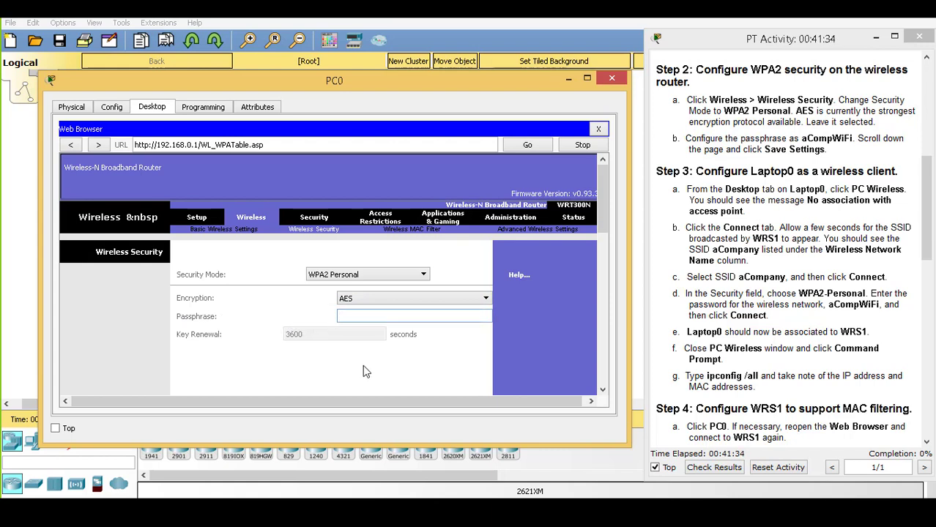
text(aCompWiFi)
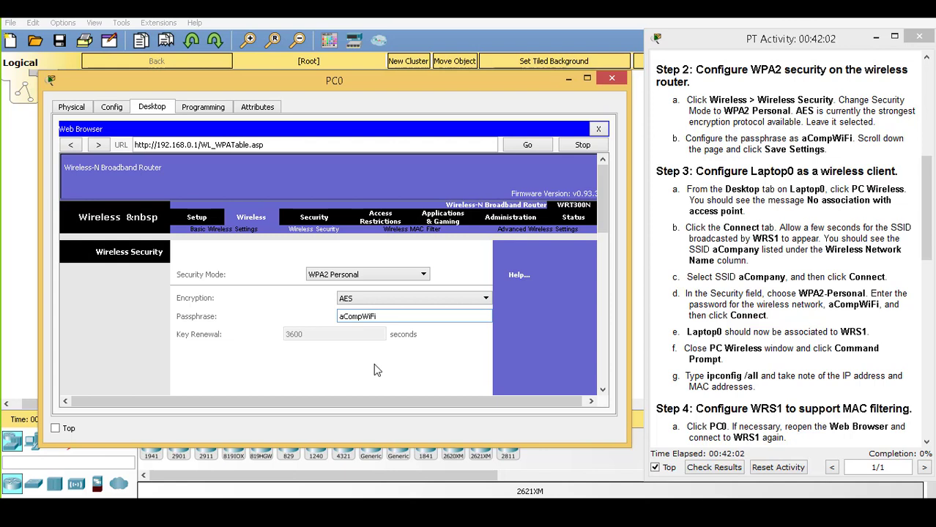
drag(608, 202, 624, 367)
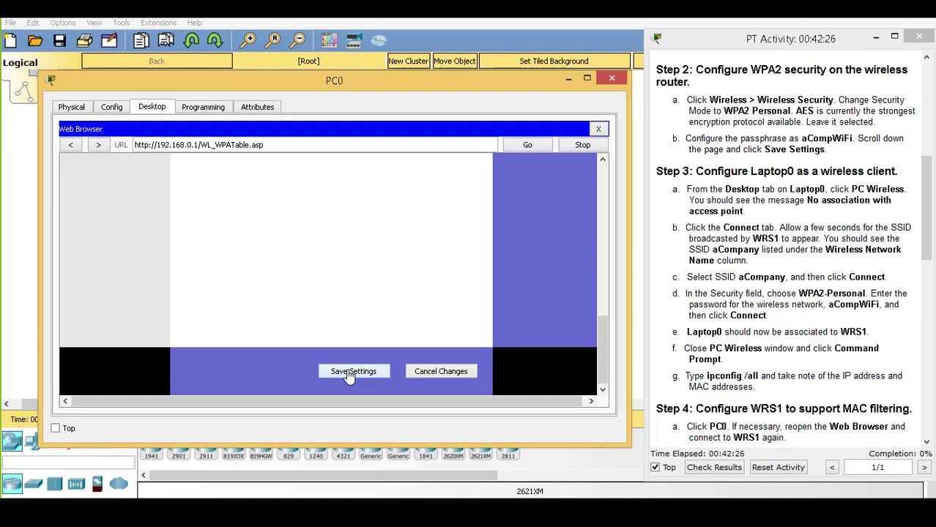
Save WRS1's WPA2 settings, raising completion to 33%, and minimize PC0 to show the topology
click(350, 374)
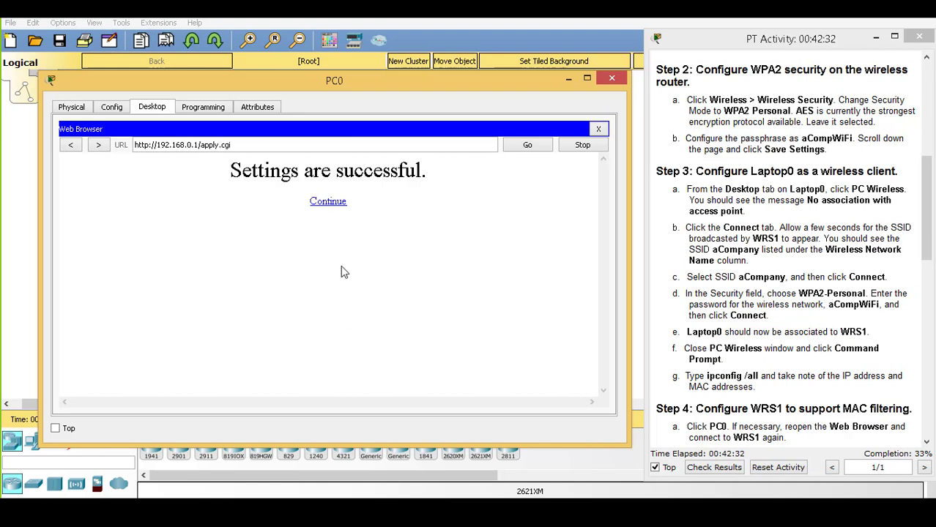
click(329, 202)
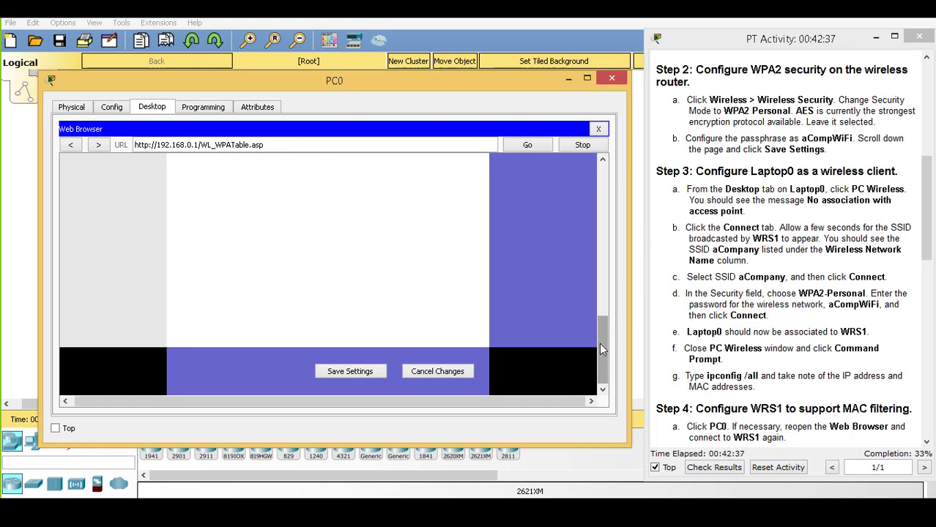
drag(599, 340, 608, 192)
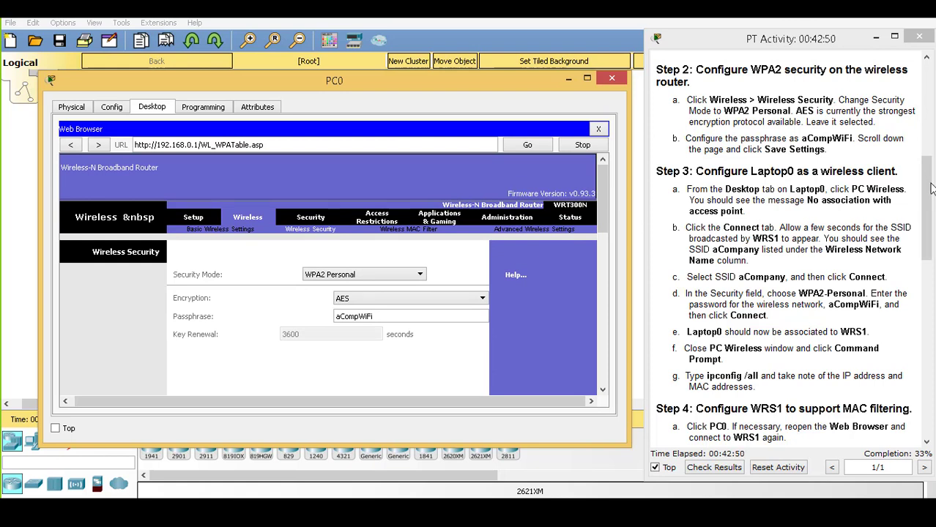
drag(930, 189, 931, 222)
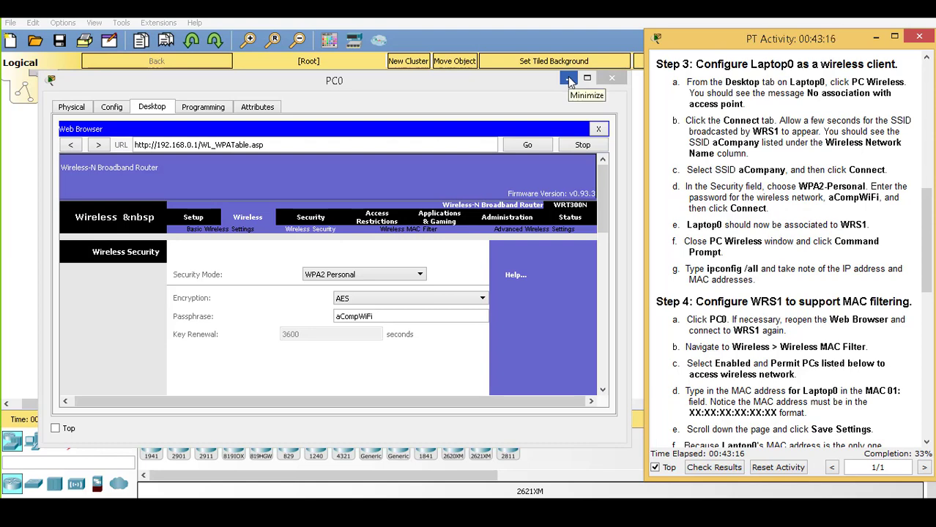
click(569, 81)
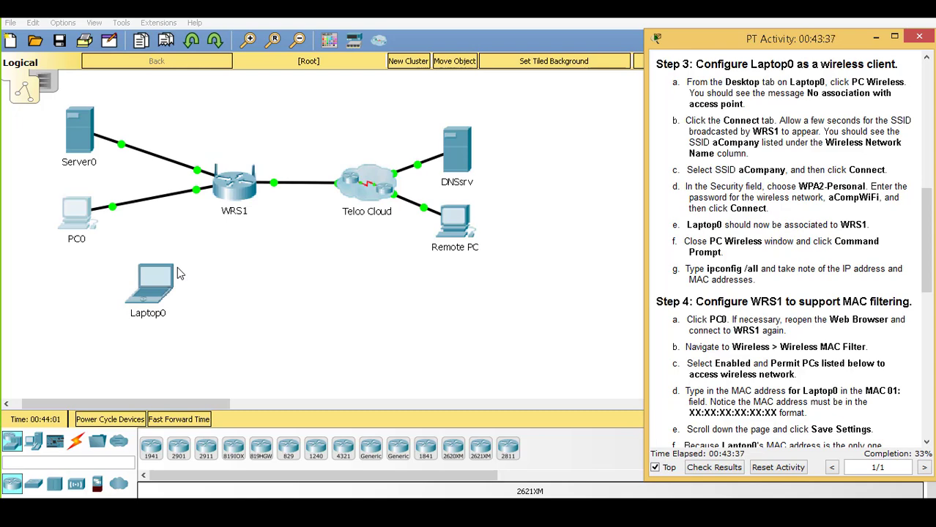
Open Laptop0's Desktop applications and move its window to the left
click(162, 293)
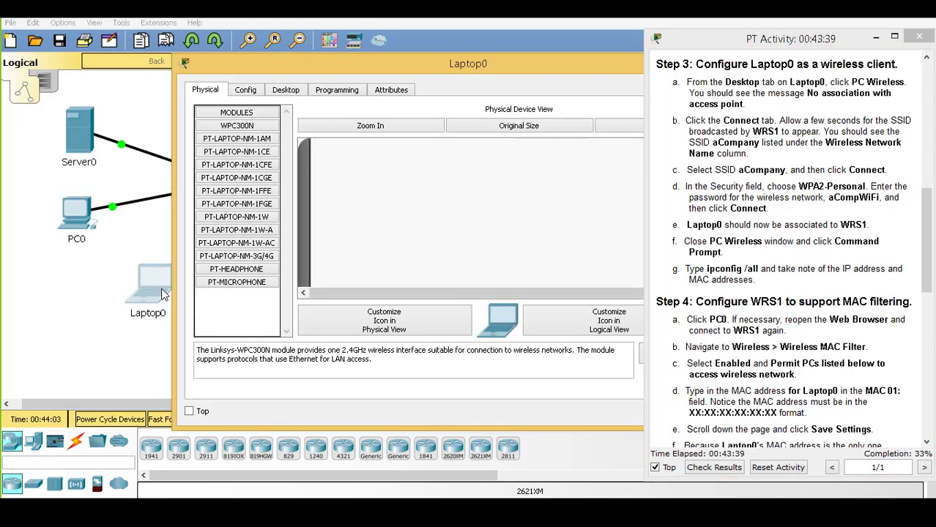
click(283, 97)
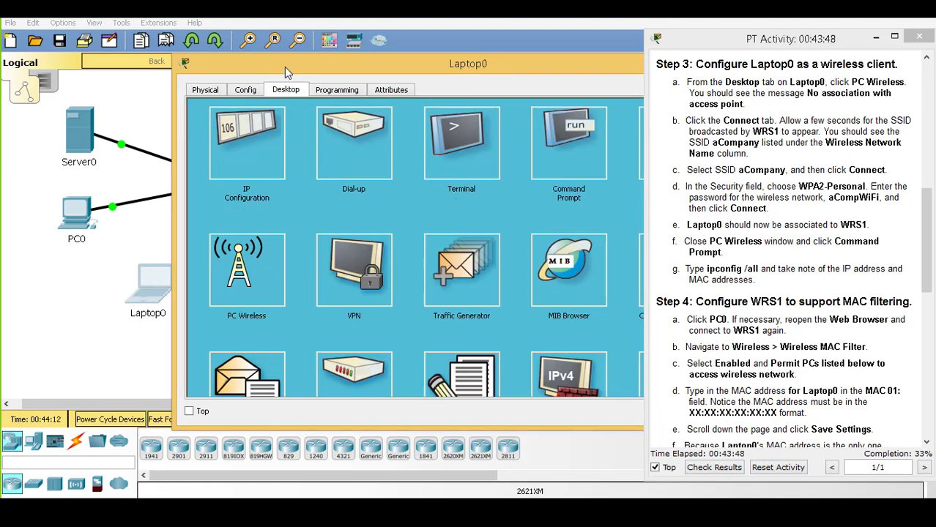
drag(284, 67, 141, 65)
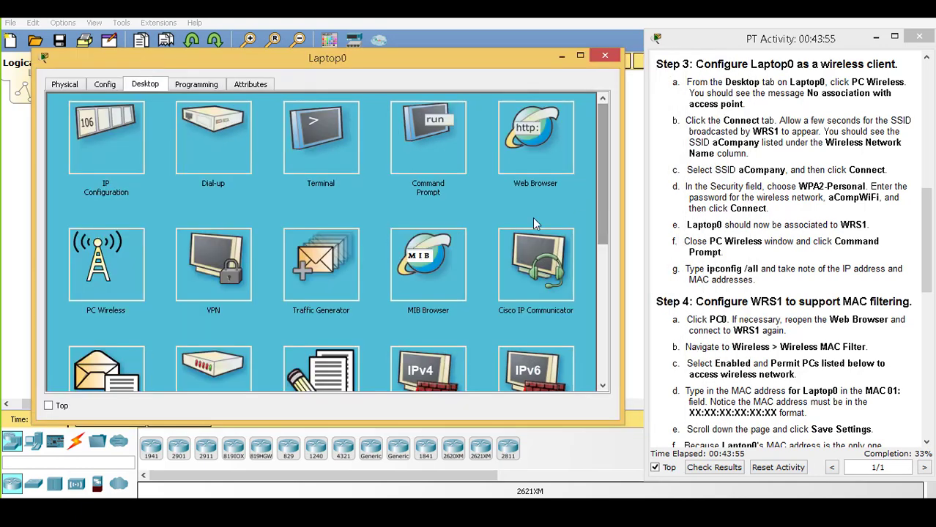
Launch PC Wireless on Laptop0 and list networks, showing aCompany at 100% with WPA2-PSK
click(98, 265)
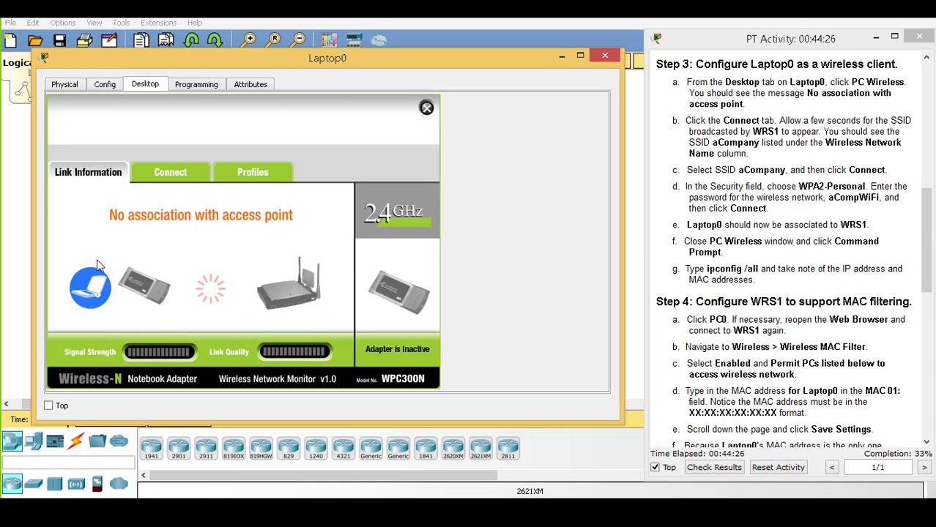
click(168, 181)
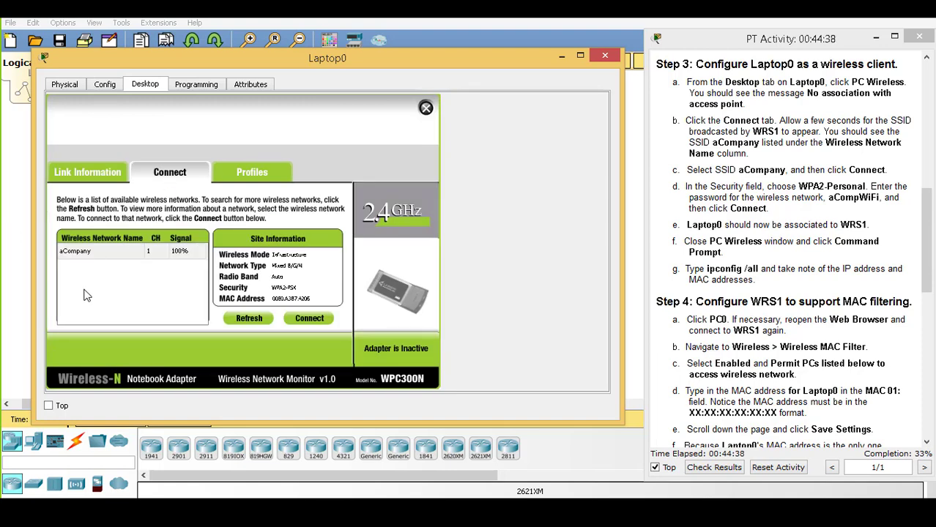
Select aCompany and connect to bring up its WPA2-Personal key prompt
click(101, 252)
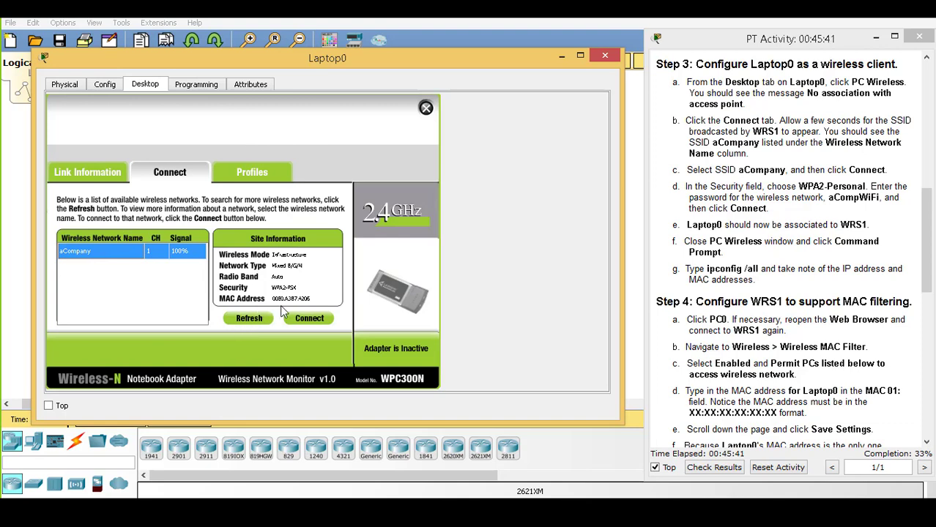
click(309, 318)
click(323, 321)
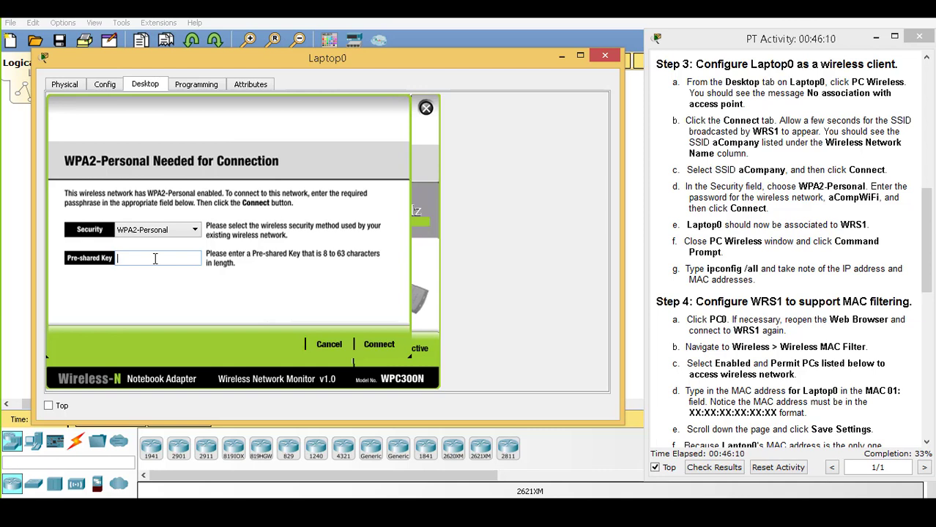
Enter the pre-shared key for aCompany and connect Laptop0, raising completion to 66%
click(154, 258)
click(158, 258)
text(aC)
text(ompWiFi)
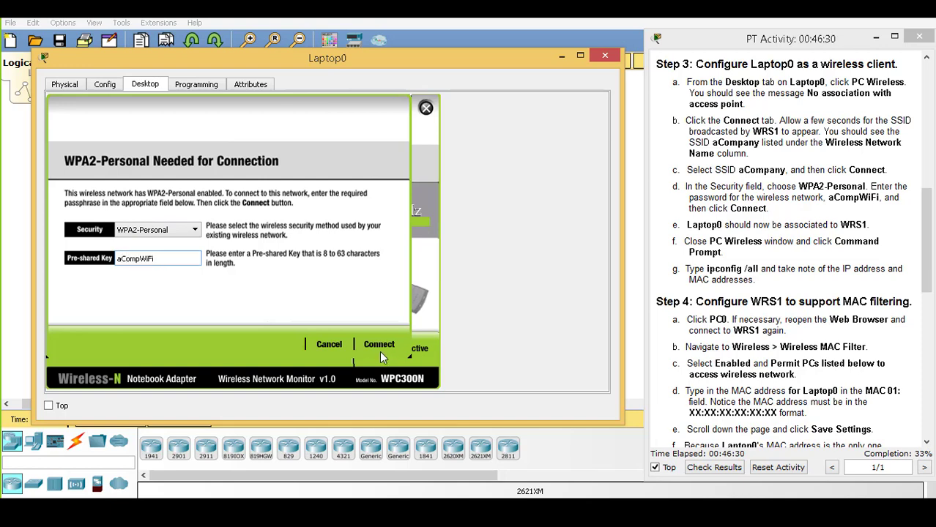
click(380, 350)
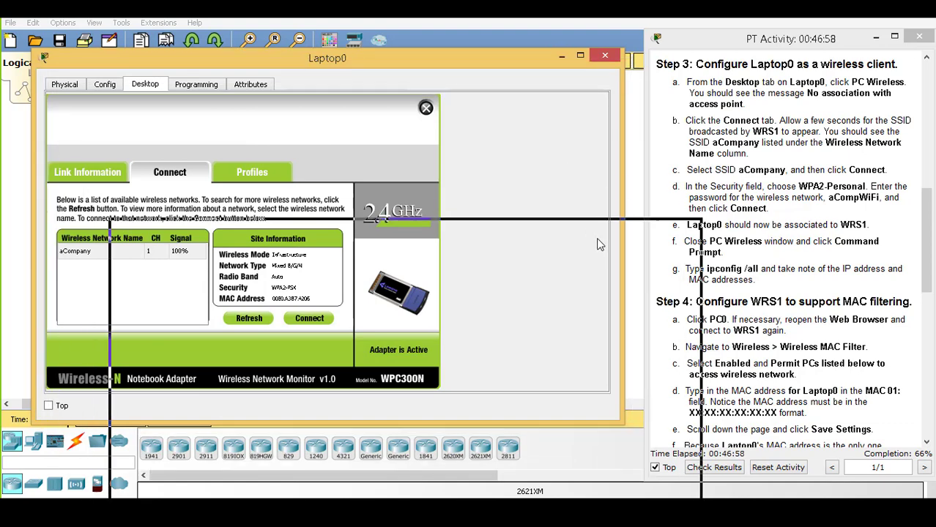
drag(808, 249, 812, 250)
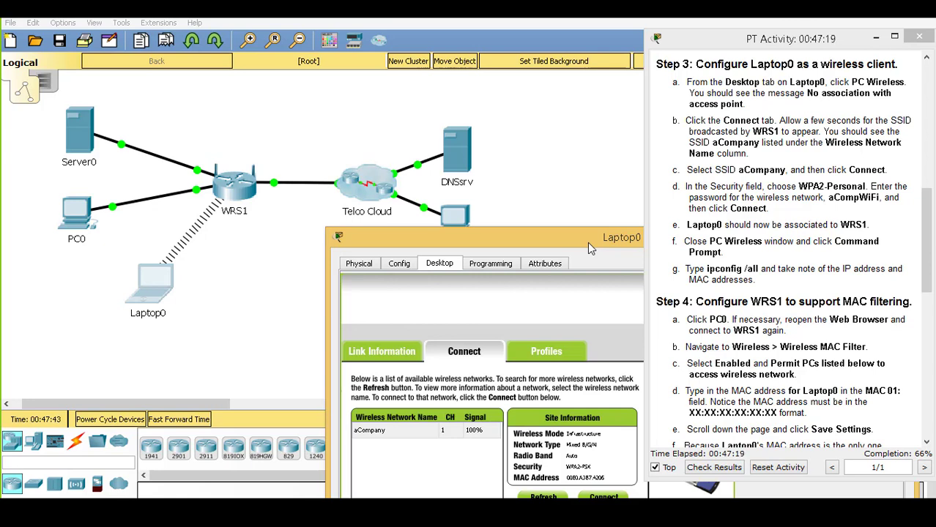
drag(588, 242, 262, 68)
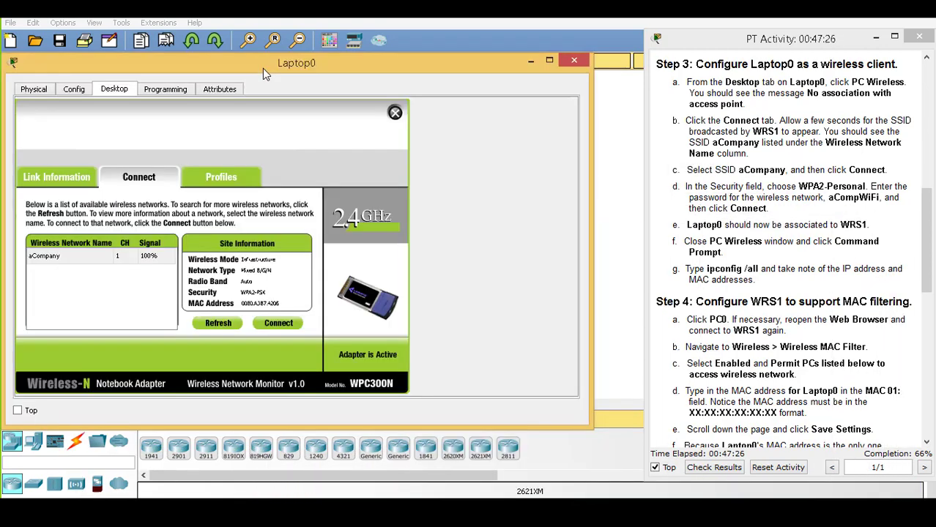
Close the PC Wireless window and launch Laptop0's Command Prompt
click(395, 114)
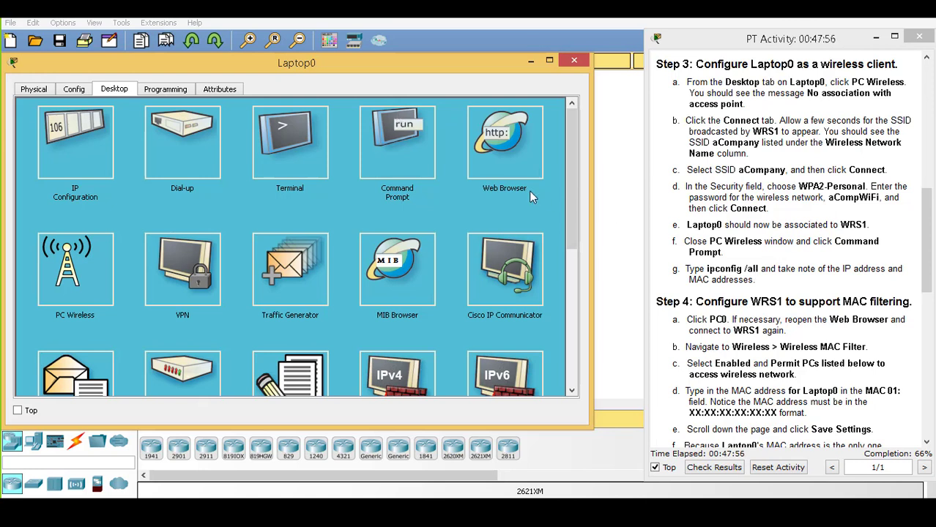
click(401, 145)
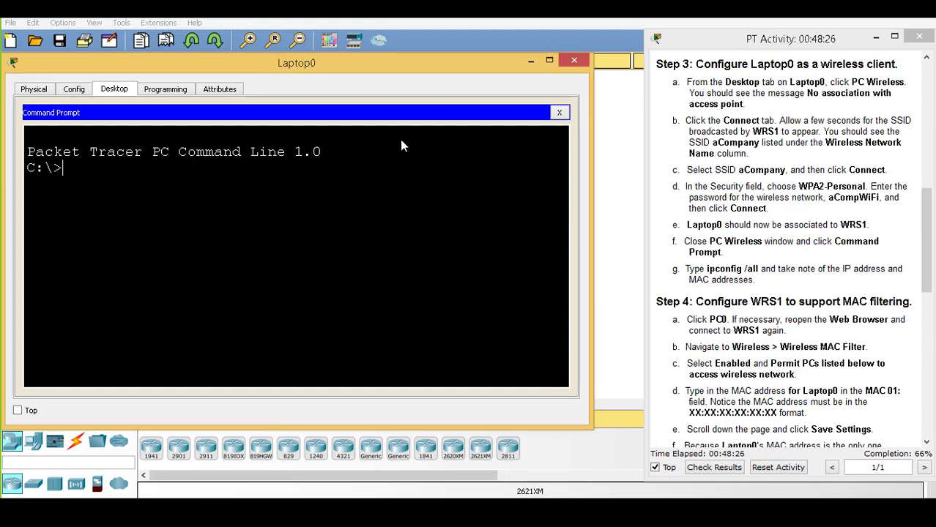
Run ipconfig /all on Laptop0, showing MAC 00D0.D38D.4D83 and IP 192.168.0.100
text(ipconfig)
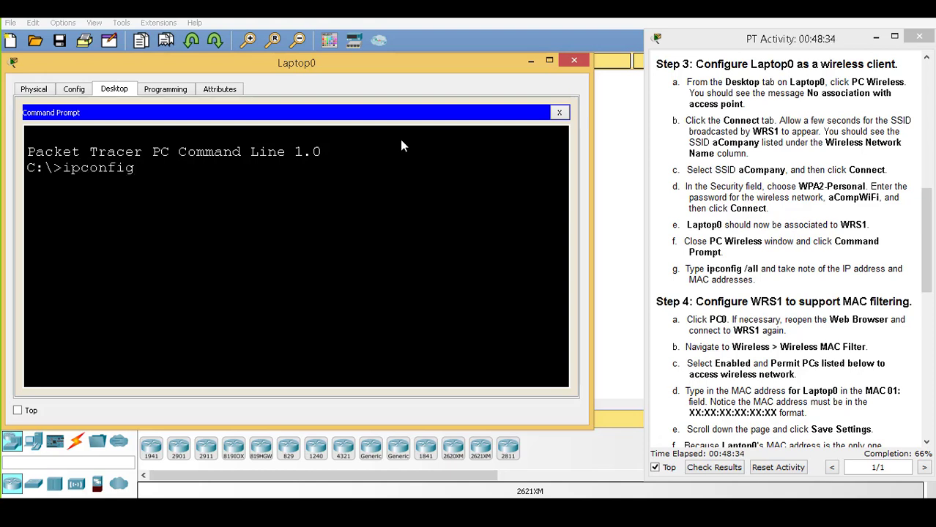
text( /all)
key(Return)
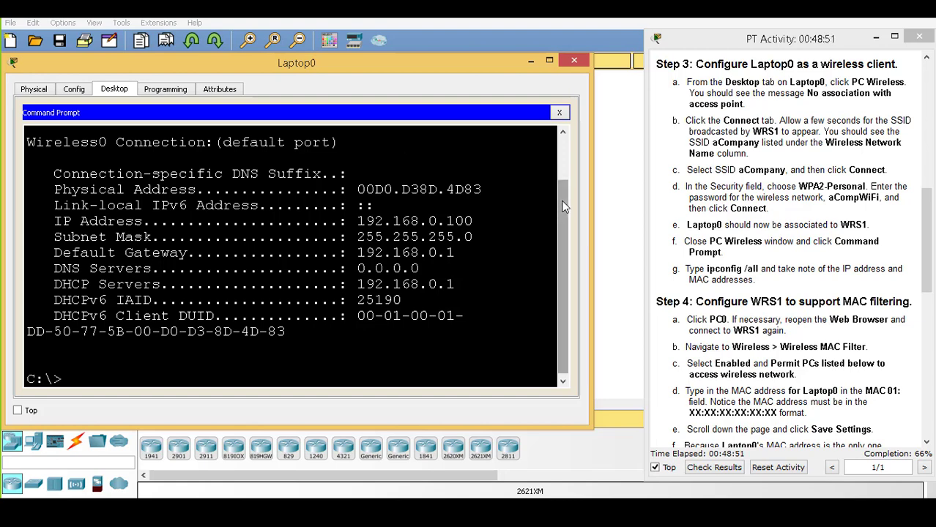
drag(565, 208, 569, 178)
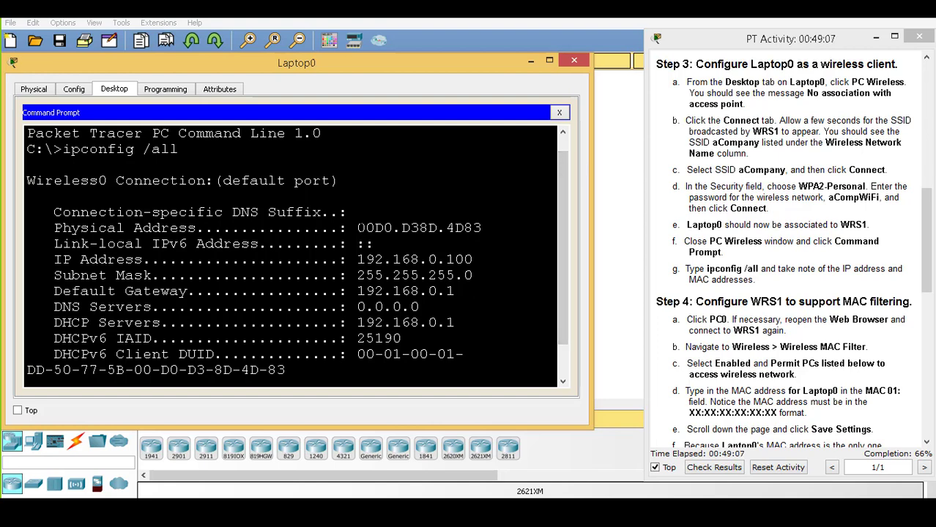
drag(356, 228, 481, 228)
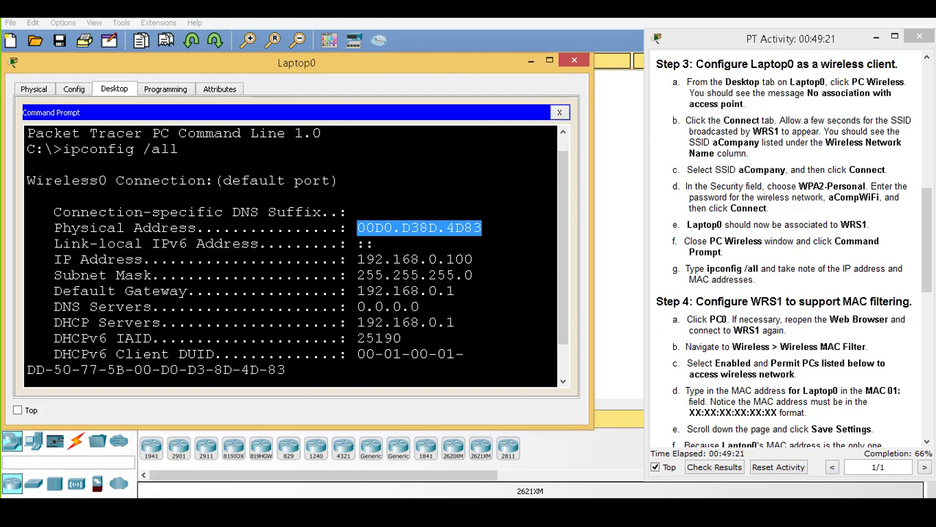
key(ctrl+c)
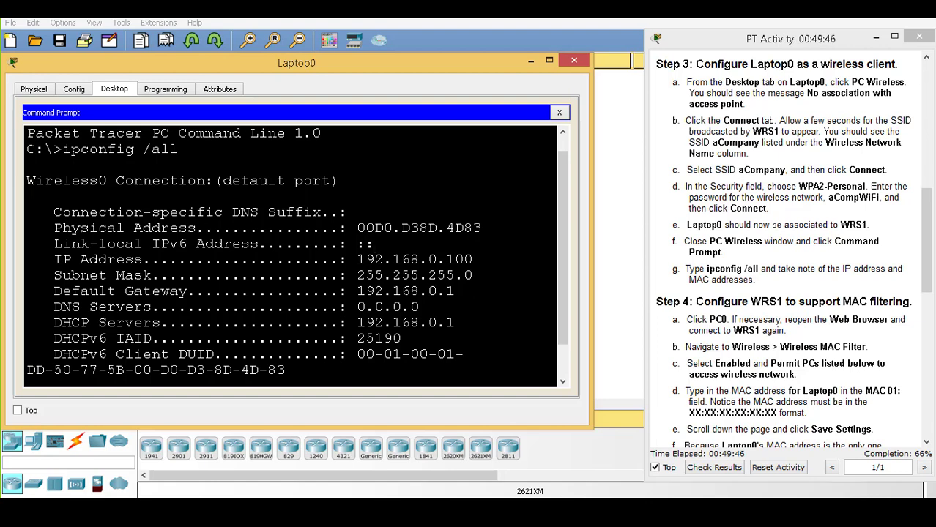
drag(473, 260, 348, 260)
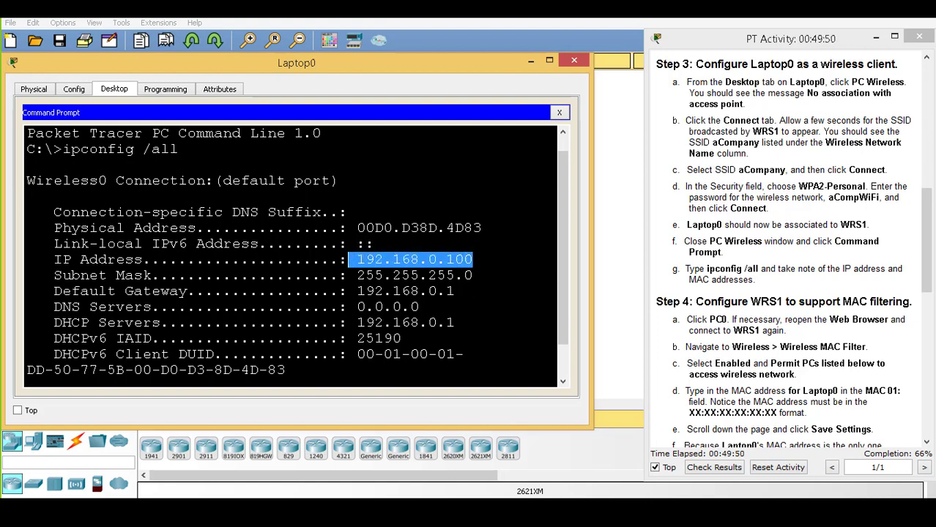
drag(373, 244, 134, 244)
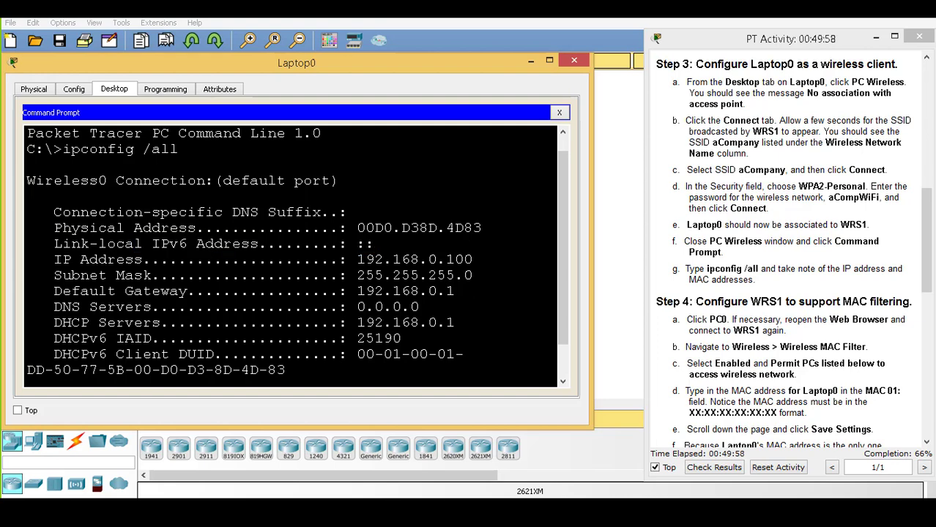
drag(357, 260, 286, 370)
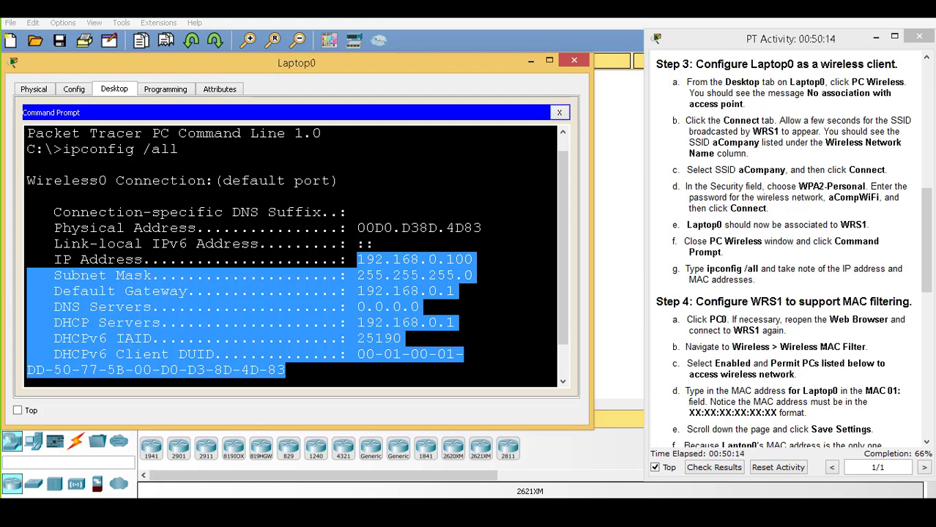
key(ctrl+c)
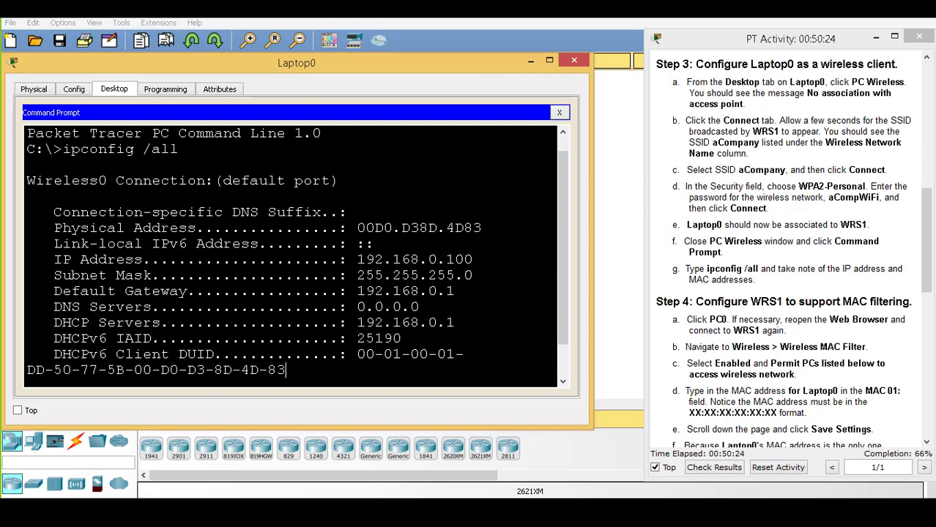
drag(475, 260, 359, 261)
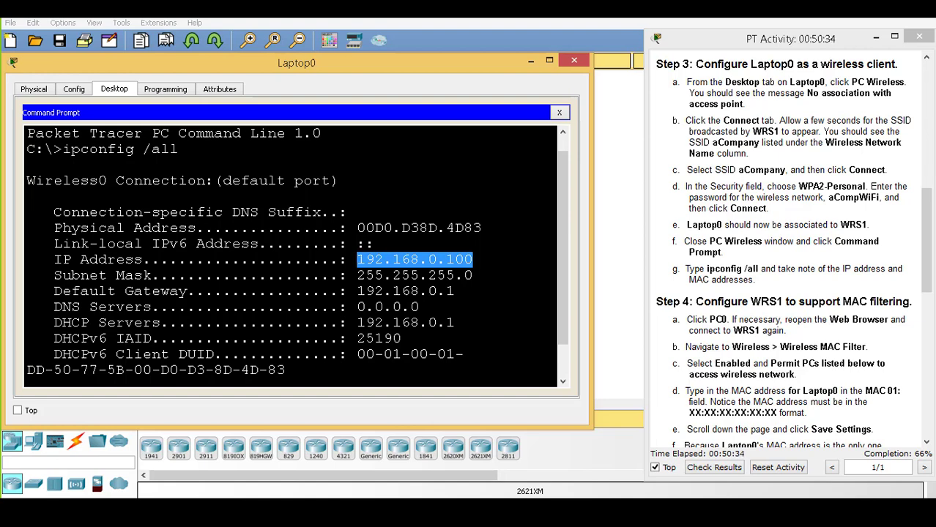
click(356, 259)
Copy Laptop0's IP address 192.168.0.100 from the ipconfig output into the Notepad note
drag(472, 259, 357, 227)
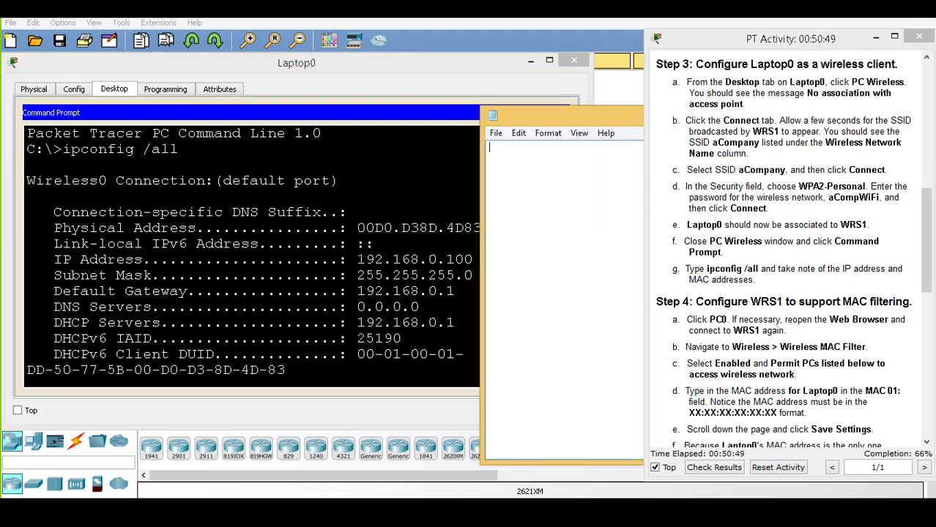
drag(356, 259, 473, 260)
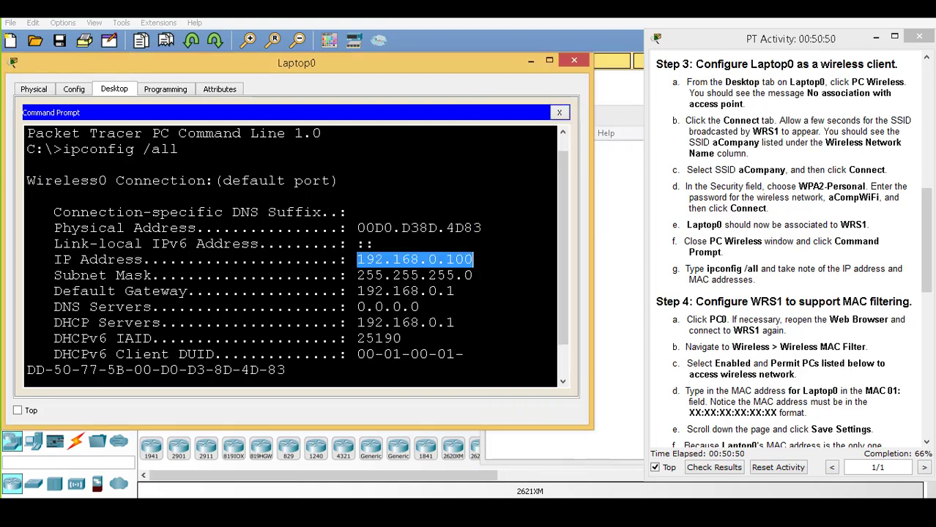
right_click(458, 259)
click(472, 271)
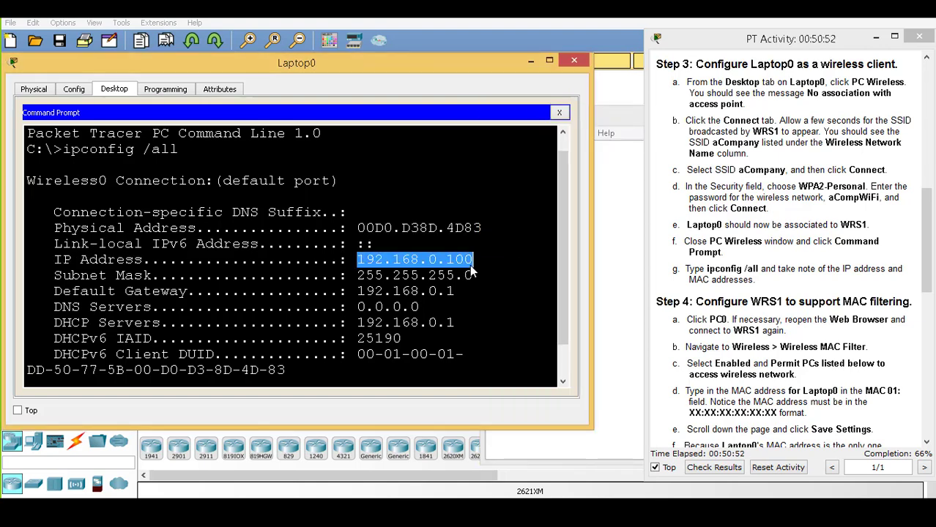
click(612, 207)
key(ctrl+v)
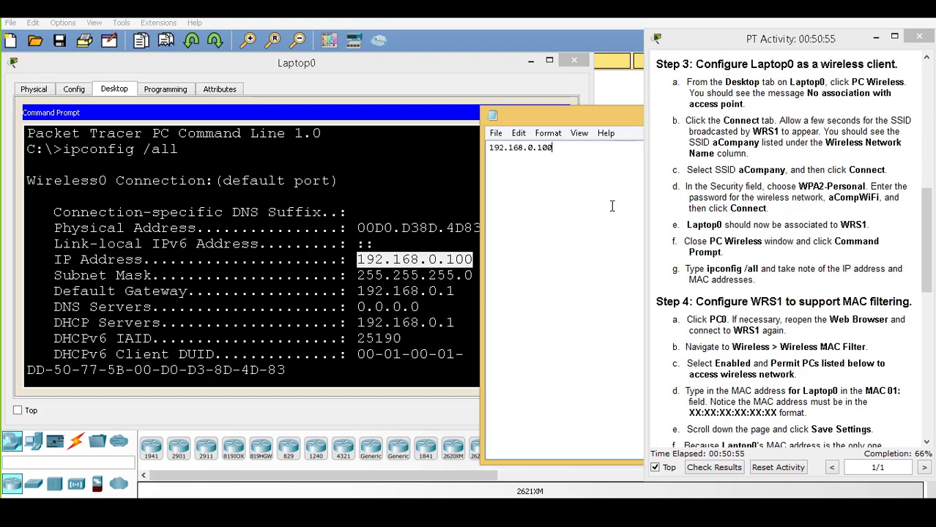
Select Laptop0's Physical Address 00D0.D38D.4D83 and switch back to the note to add it
mouse_move(356, 228)
mouse_down()
mouse_move(481, 228)
mouse_move(358, 212)
mouse_up()
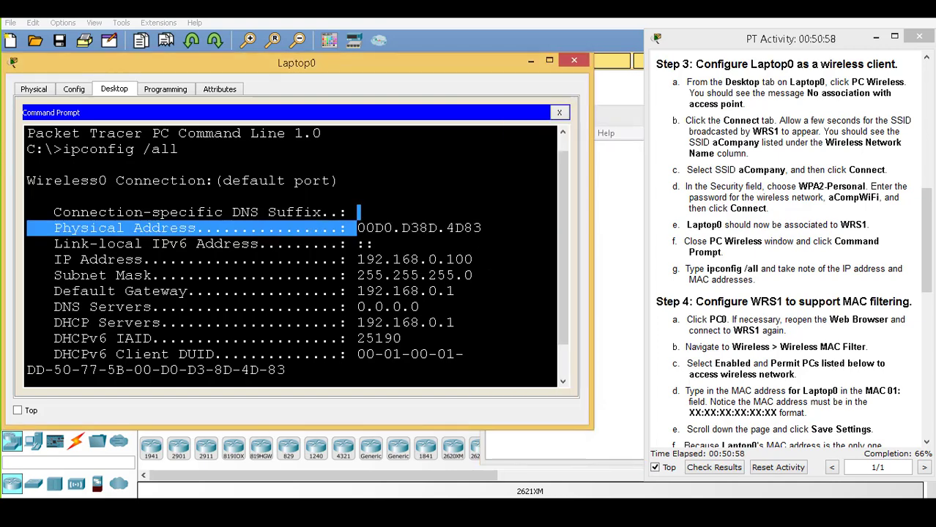
click(373, 243)
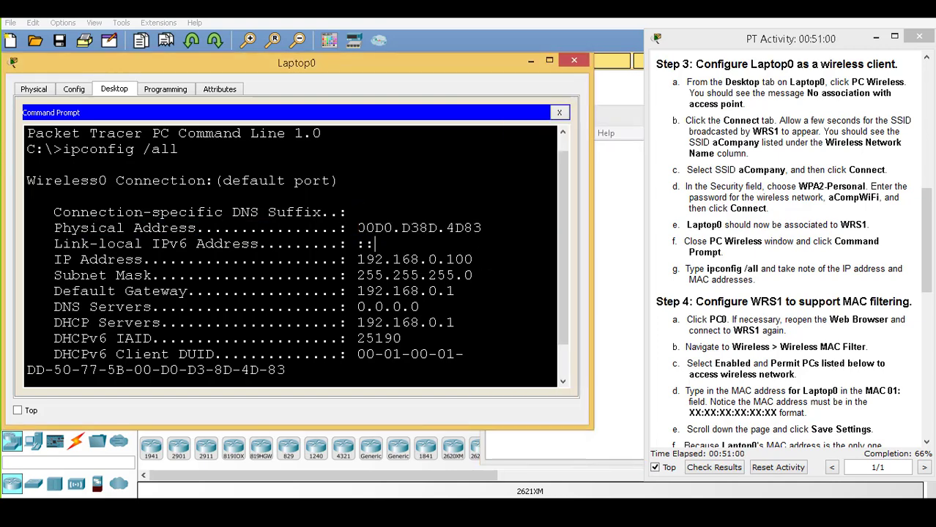
drag(356, 228, 481, 228)
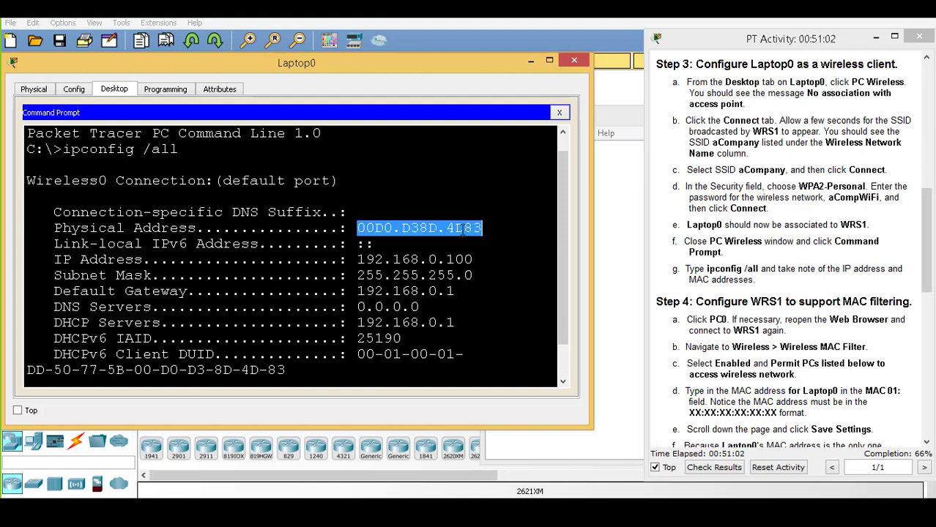
click(605, 175)
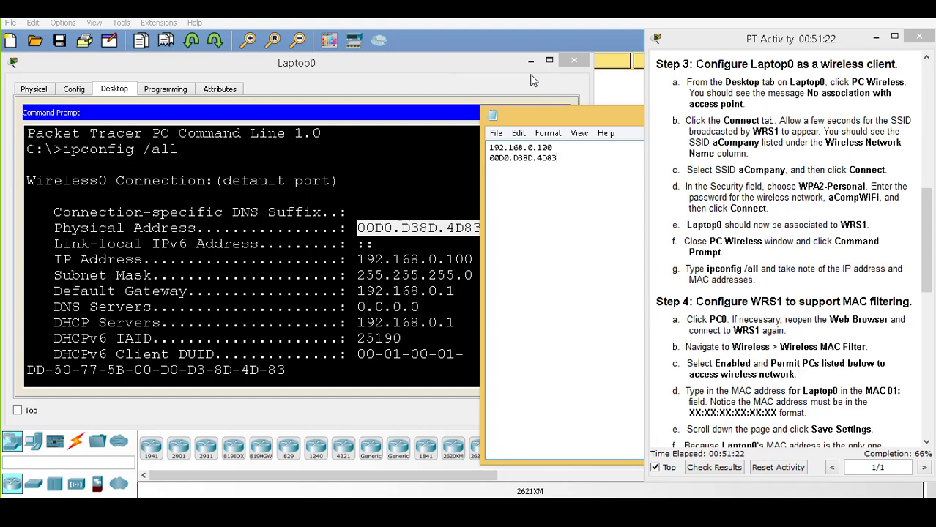
Close Laptop0's window and scroll the activity instructions down to Step 4 on MAC filtering
click(567, 66)
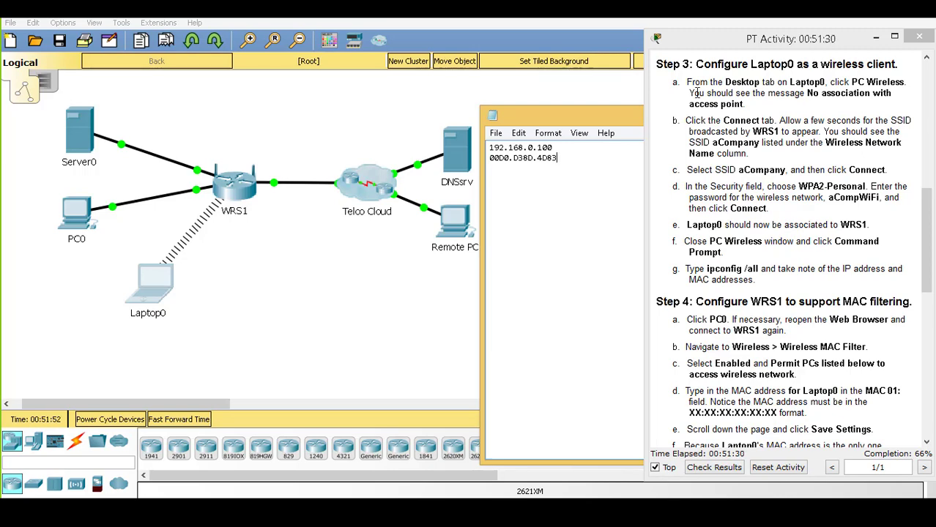
click(931, 233)
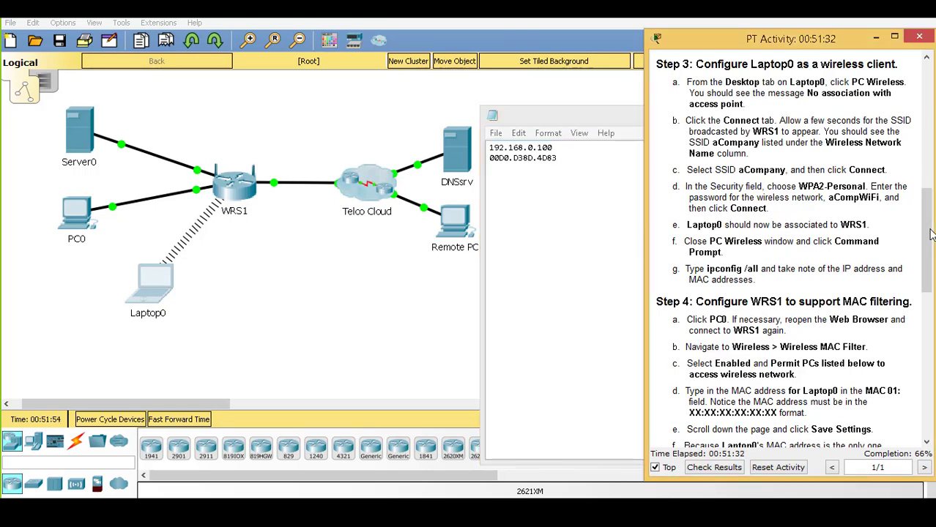
drag(932, 233, 931, 312)
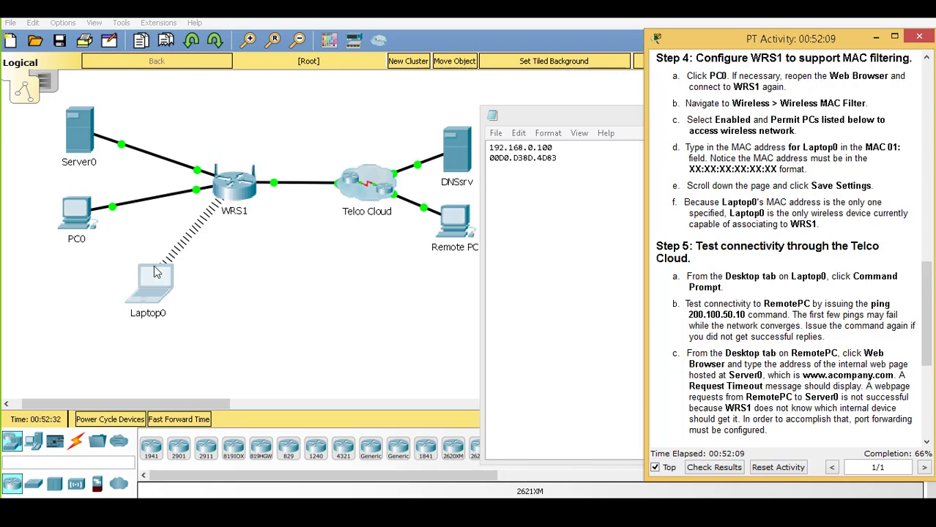
In PC0's web browser, navigate to WRS1's Wireless > Wireless MAC Filter page
click(78, 216)
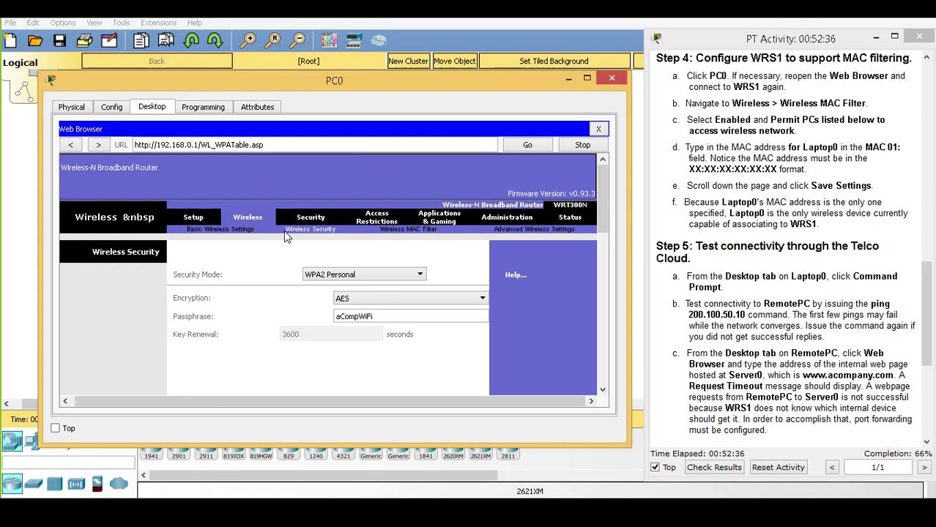
click(396, 230)
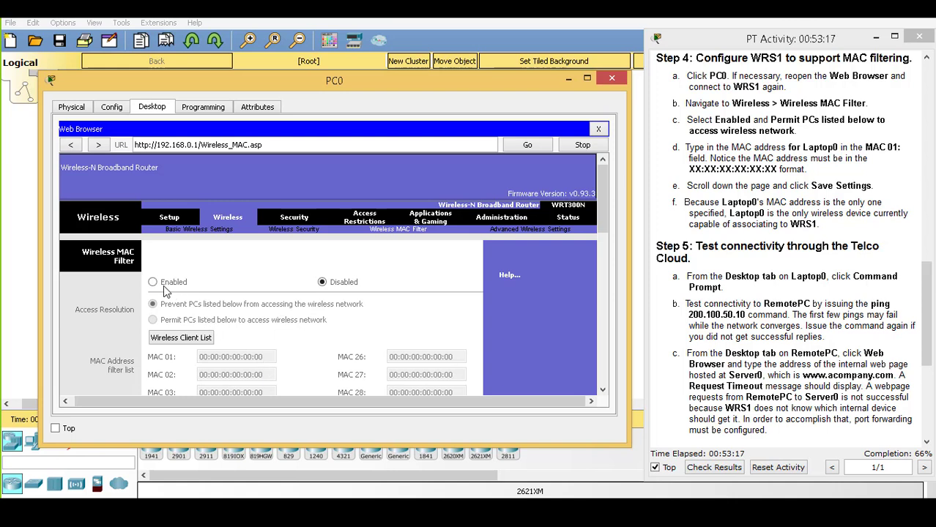
Set WRS1's wireless MAC filter to Enabled, check the MAC format note, and bring up the Notepad note
click(154, 284)
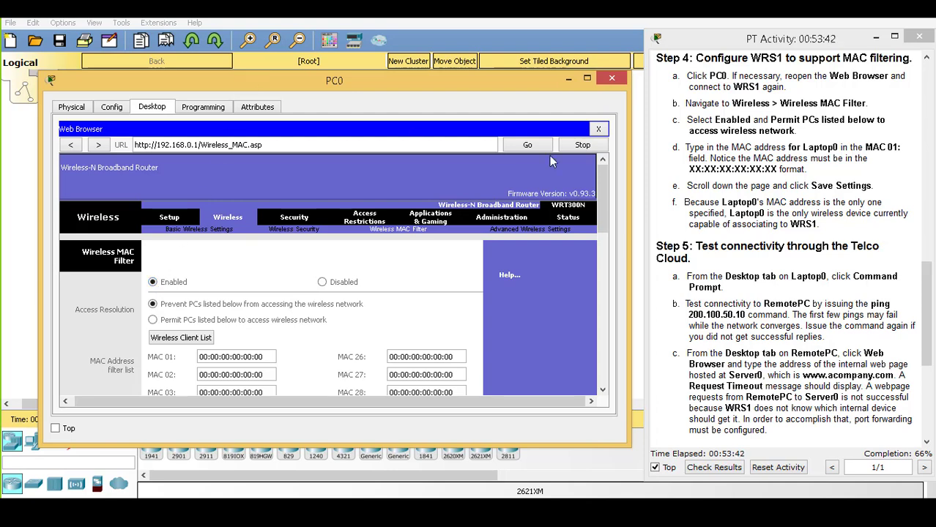
drag(710, 158, 784, 169)
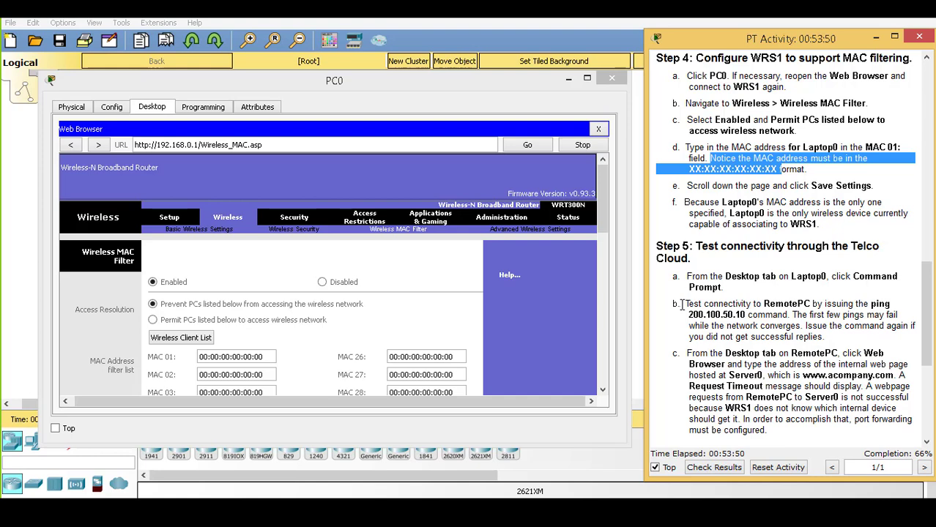
click(584, 497)
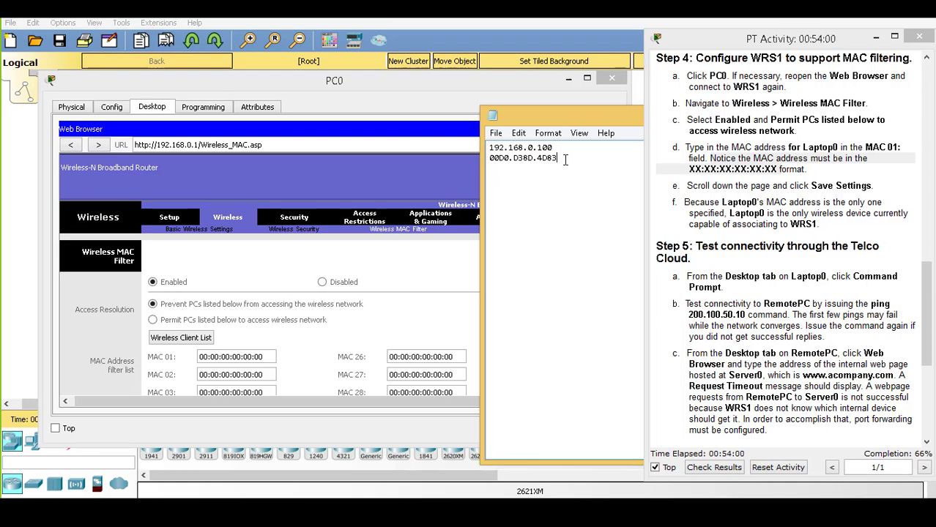
Copy Laptop0's MAC 00D0.D38D.4D83 from the note and paste it into MAC 01
drag(564, 160, 505, 161)
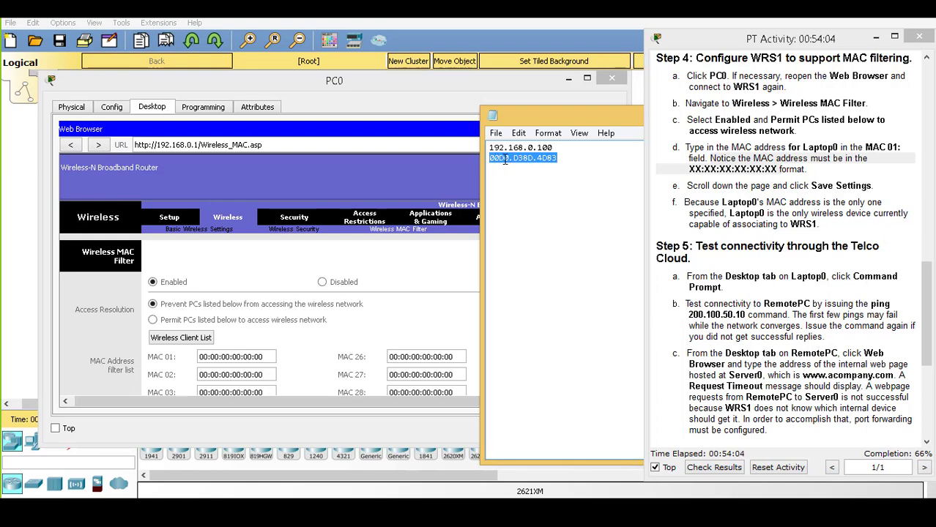
right_click(505, 161)
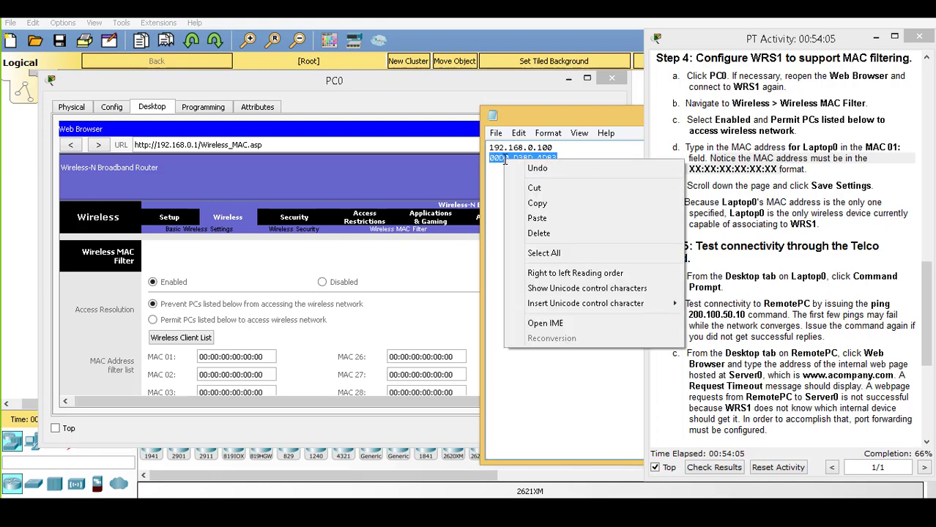
click(549, 204)
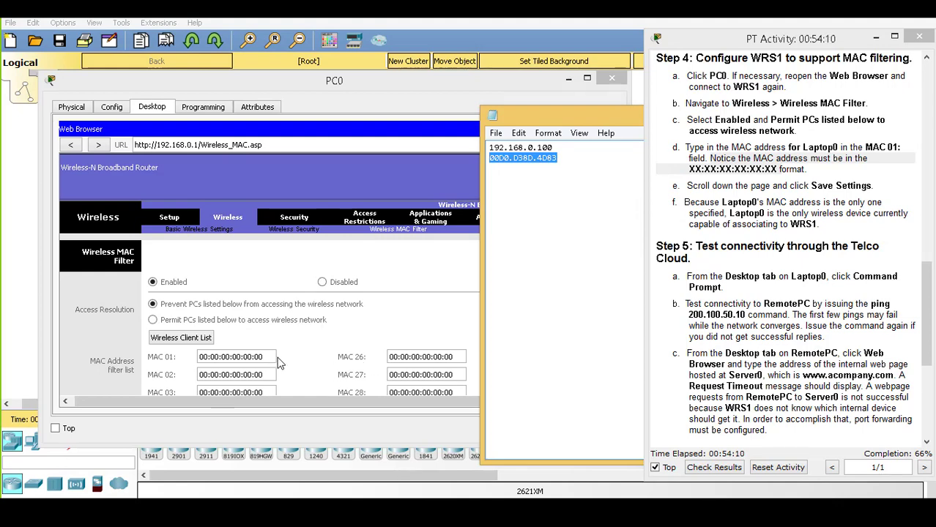
click(190, 357)
key(ctrl+v)
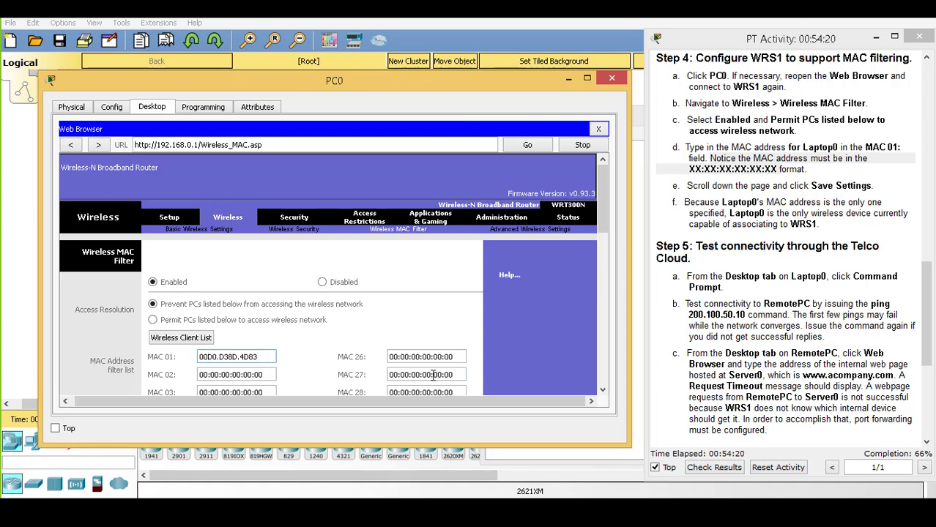
Replace the dots and insert colons so MAC 01 reads 00:D0:D3:8D:4D:83
text(:)
click(224, 357)
key(BackSpace)
text(:D0:)
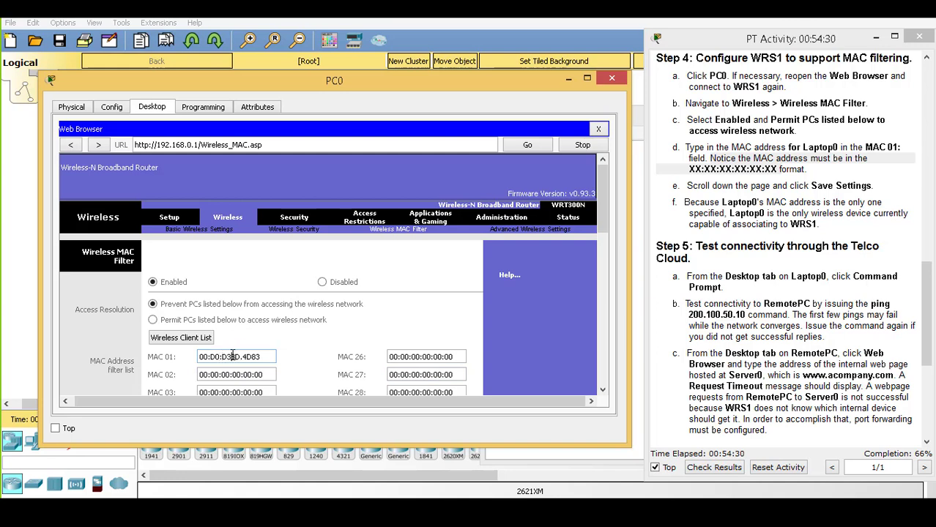
click(232, 357)
text(:)
click(247, 356)
key(BackSpace)
text(:BD:)
click(254, 357)
text(:8D:4D:)
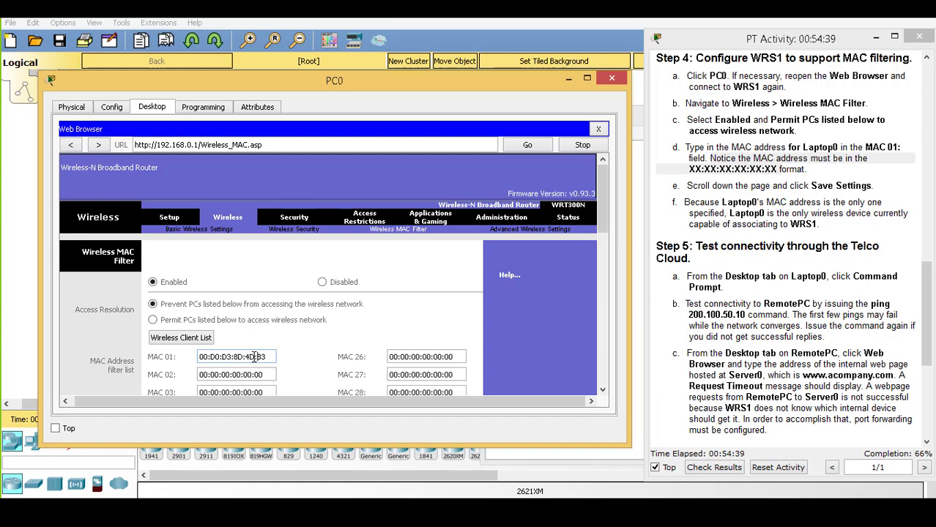
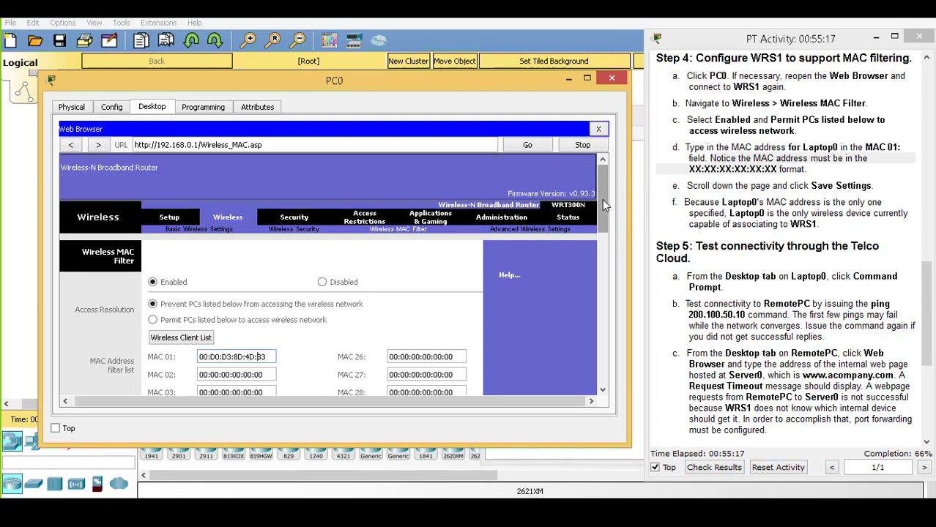
Save WRS1's wireless MAC filter holding Laptop0's MAC address and review the listed addresses
drag(602, 199, 605, 376)
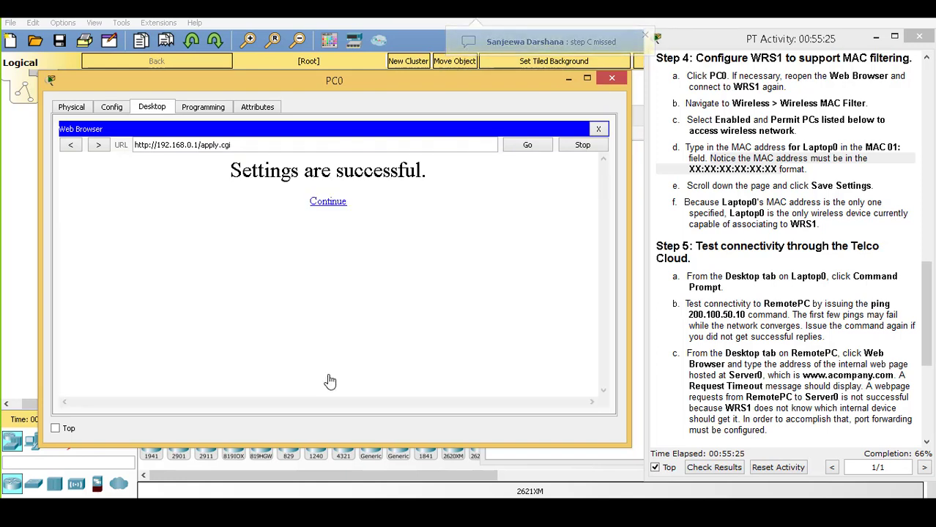
click(327, 203)
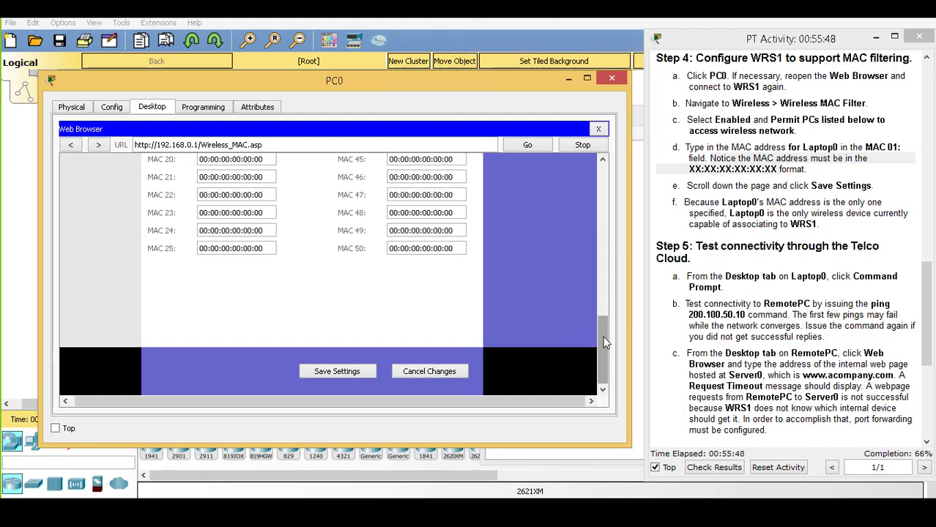
drag(602, 335, 632, 208)
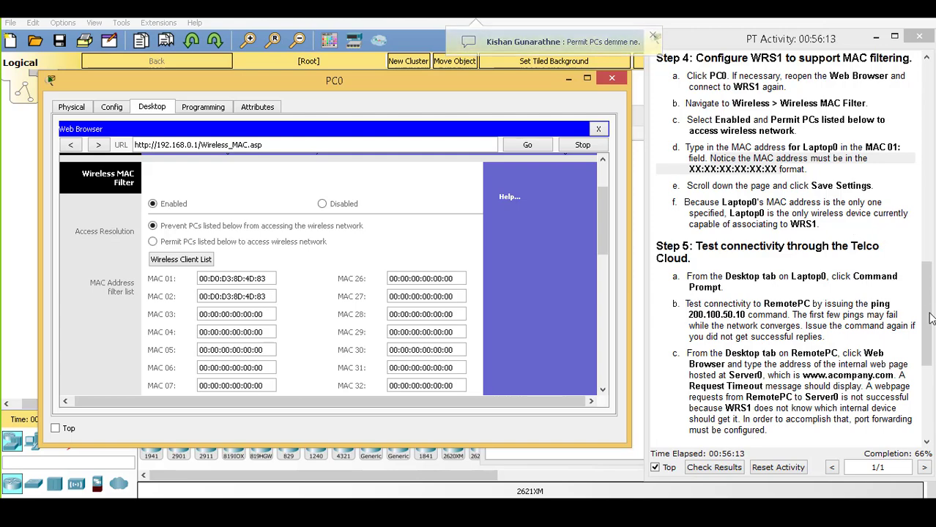
drag(932, 318, 933, 375)
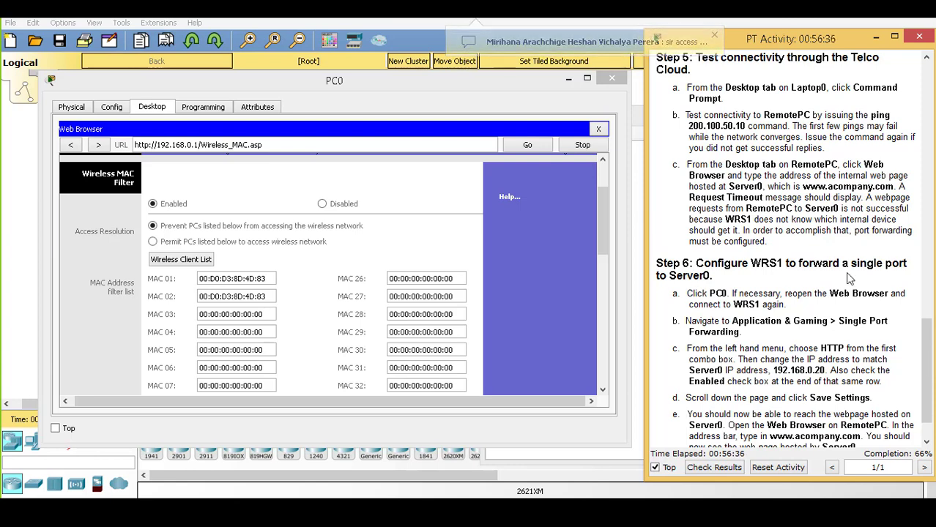
Close PC0 and open Laptop0's Command Prompt with fresh prompt lines below the ipconfig output
click(613, 78)
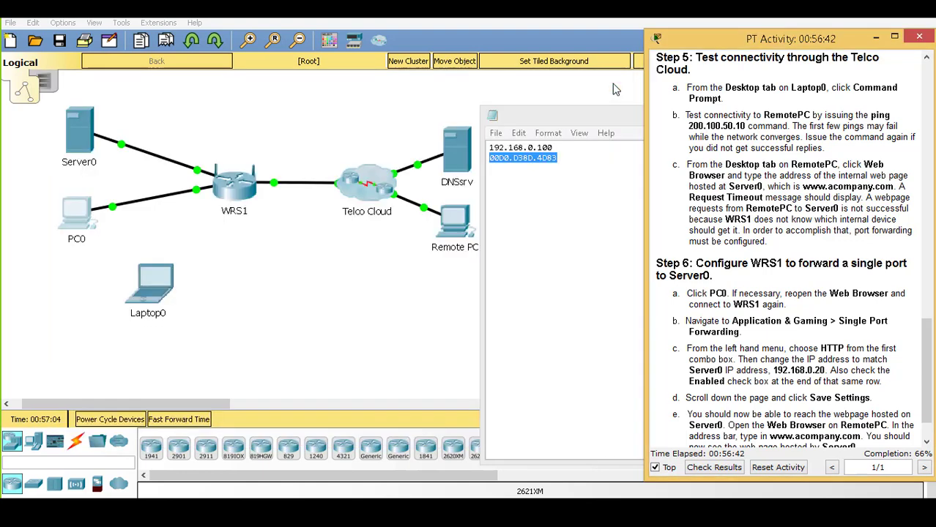
click(162, 290)
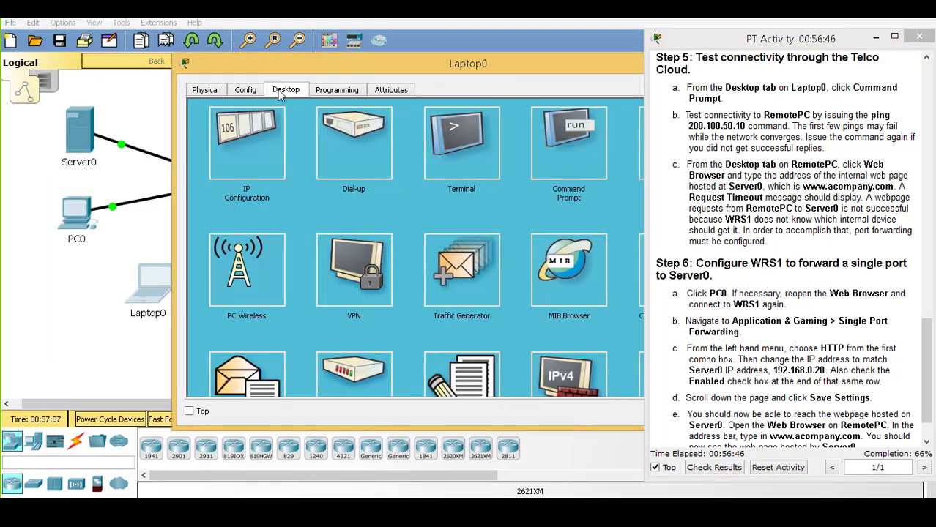
click(539, 115)
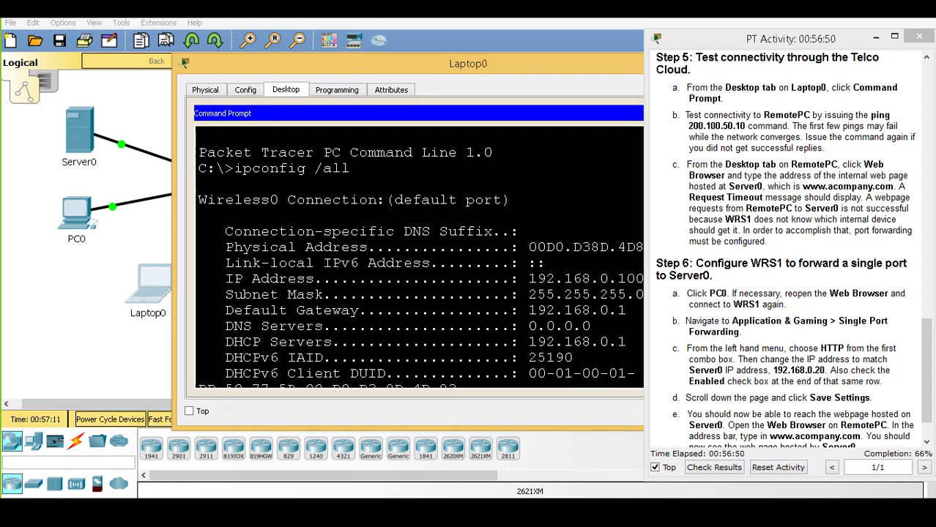
key(Return)
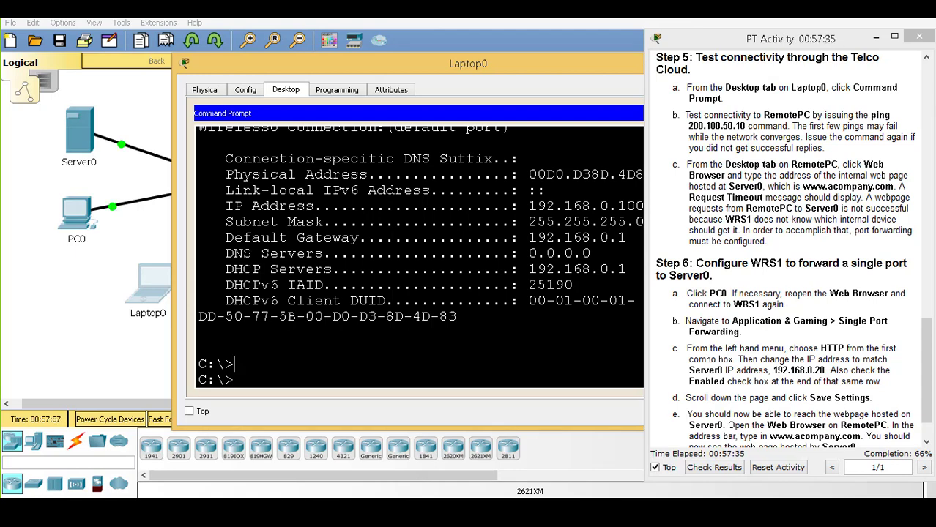
key(Return)
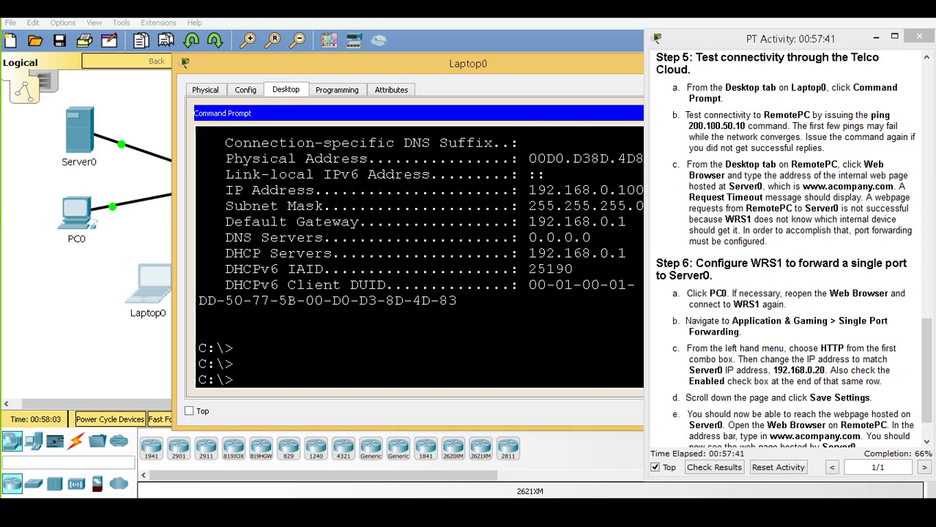
Ping 200.100.50.10 from Laptop0 twice; every request times out, 4 sent, 0 received
text(ping 200.)
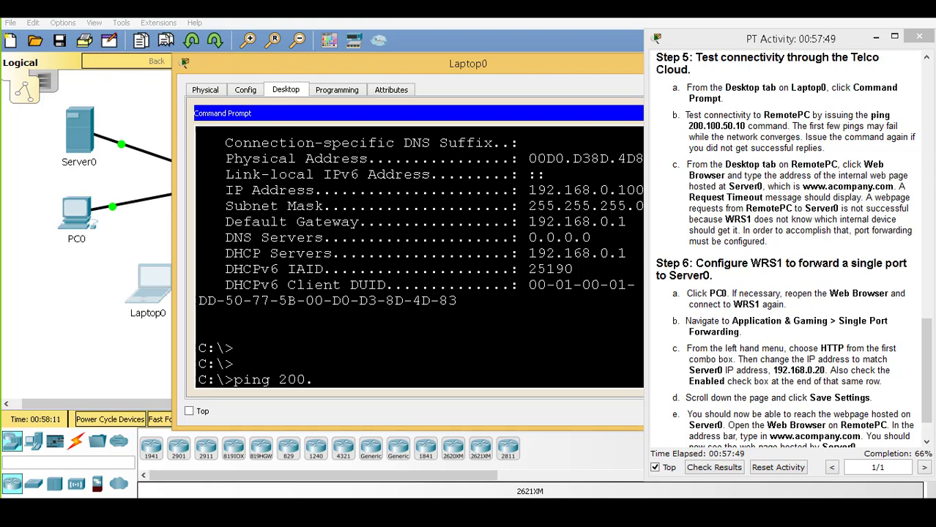
text(100.50.1)
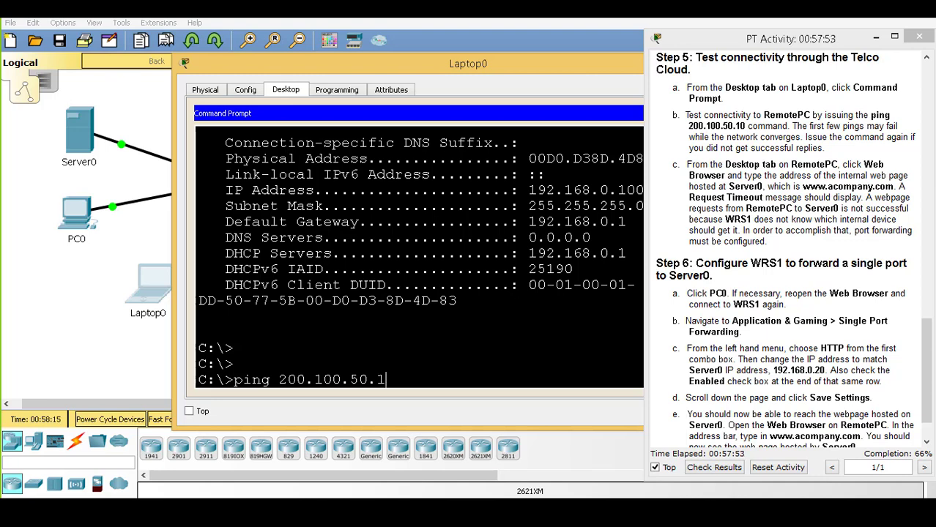
text(0)
key(Return)
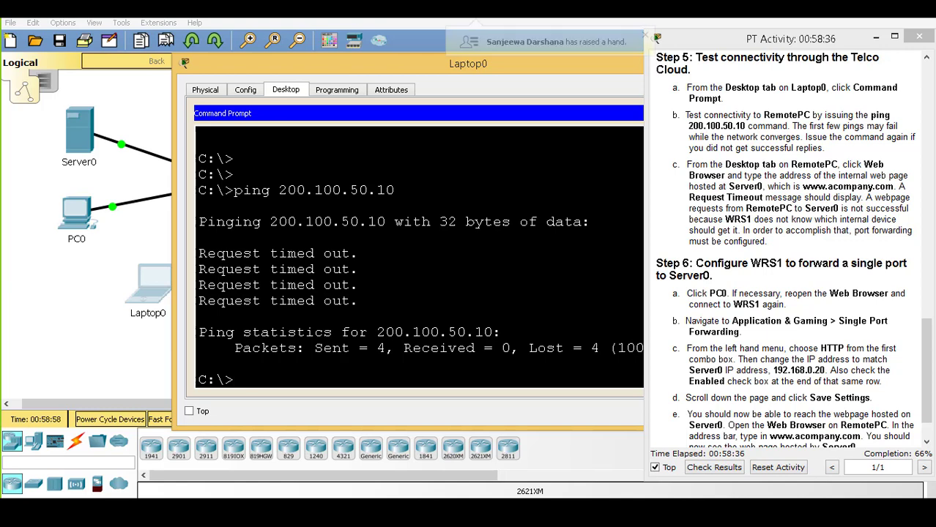
key(Up)
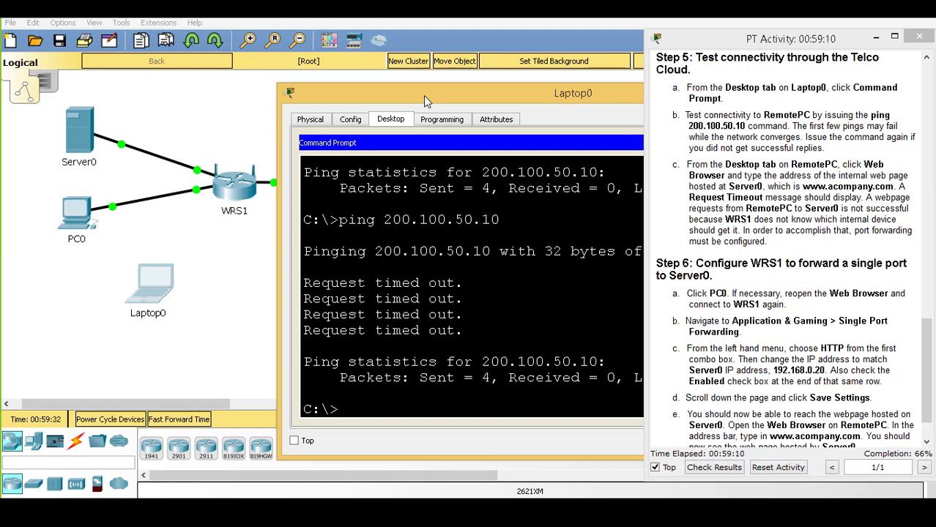
Close Laptop0's Command Prompt and shift the Laptop0 window to the left
click(929, 336)
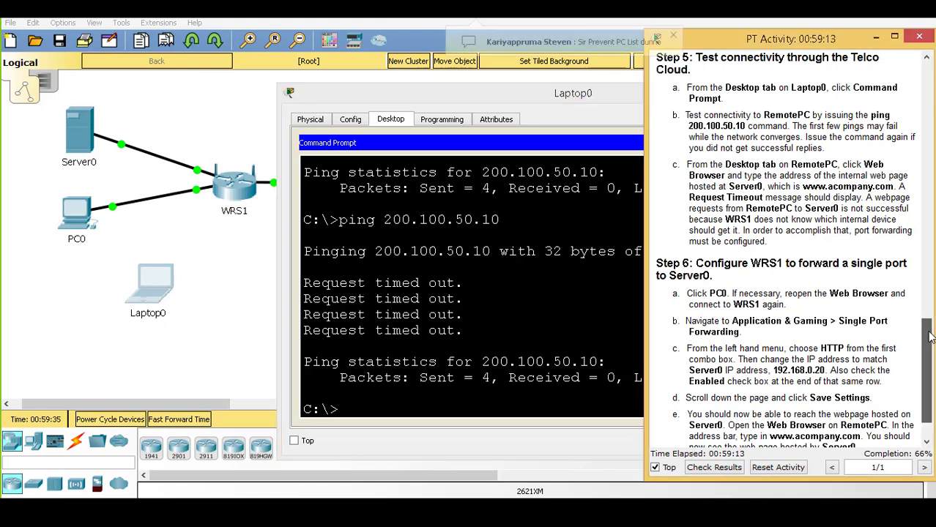
drag(929, 336, 929, 300)
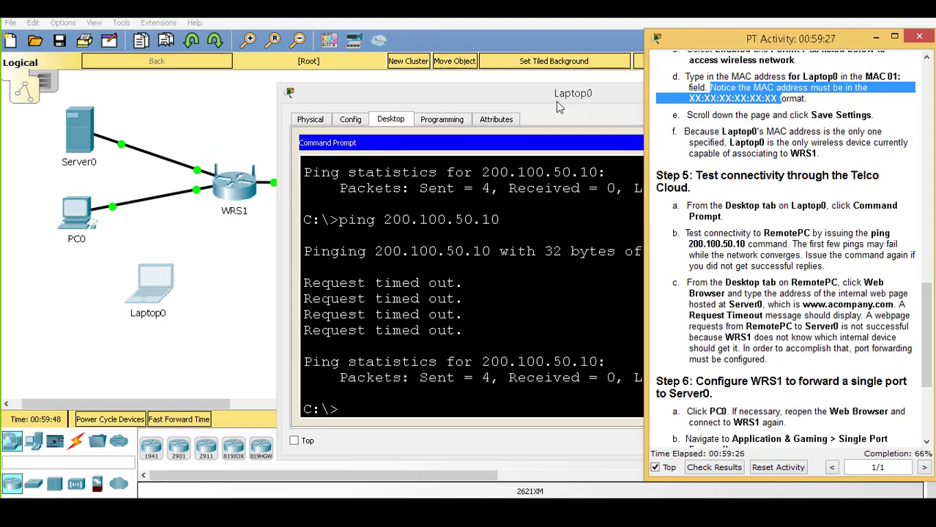
drag(556, 101, 487, 89)
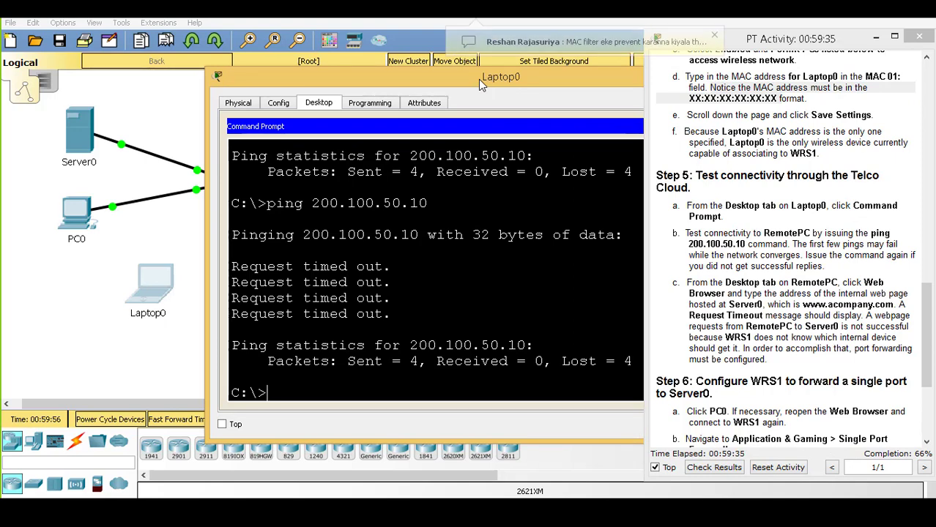
drag(478, 79, 332, 70)
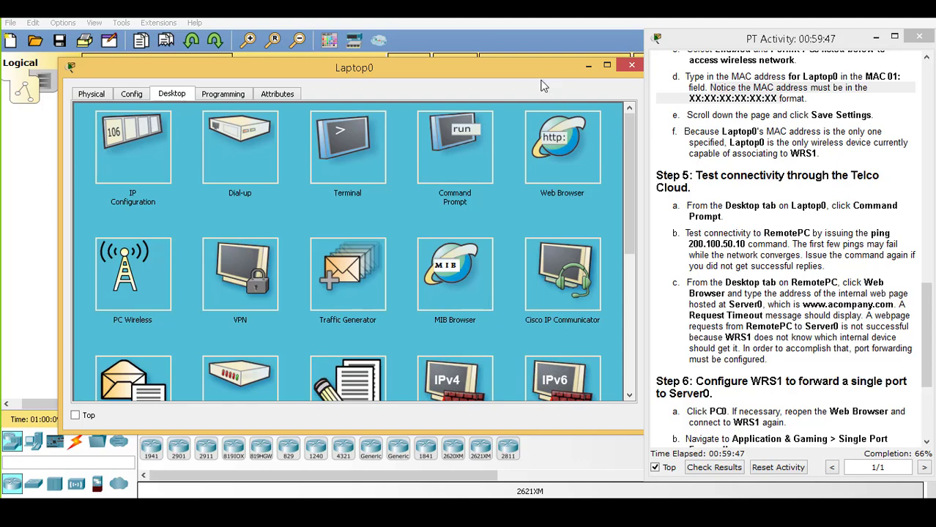
Check Laptop0's PC Wireless Connect tab, which finds no networks, then close Laptop0
mouse_move(533, 65)
mouse_down()
mouse_move(547, 67)
mouse_move(518, 71)
mouse_up()
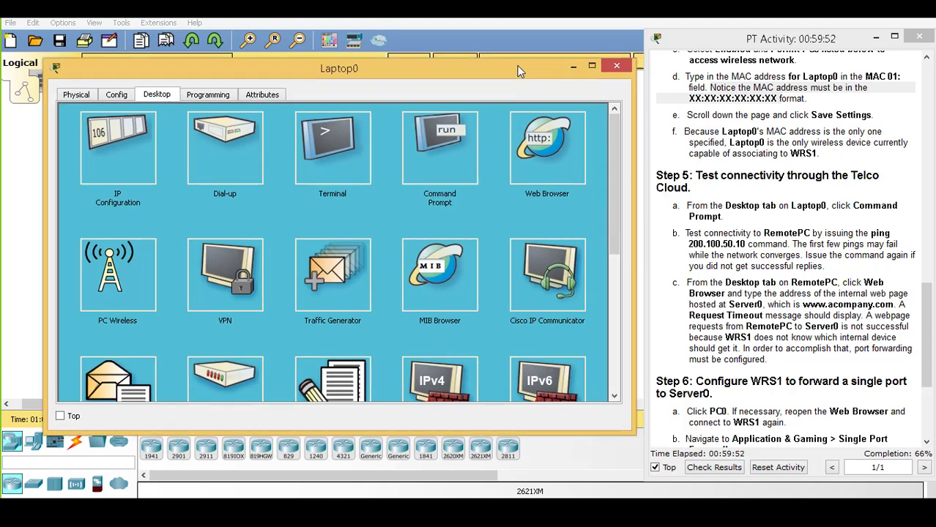
click(103, 269)
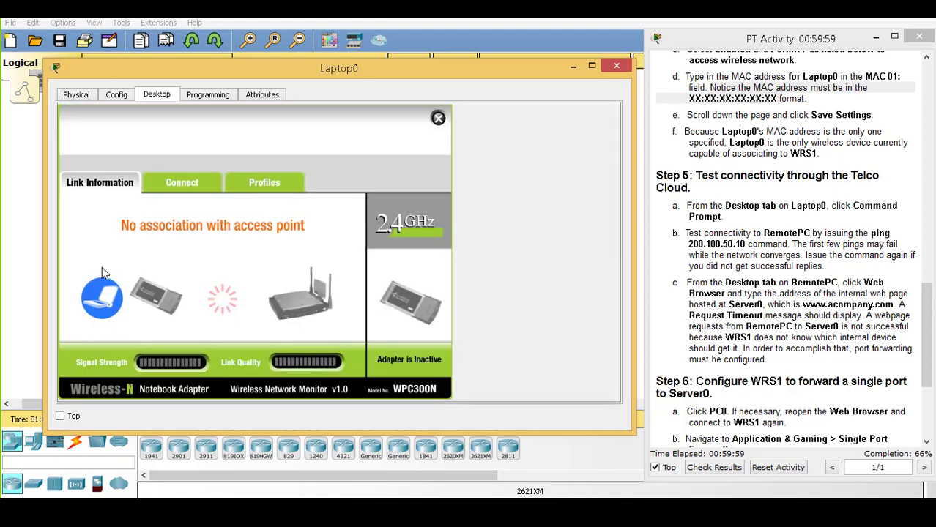
click(176, 185)
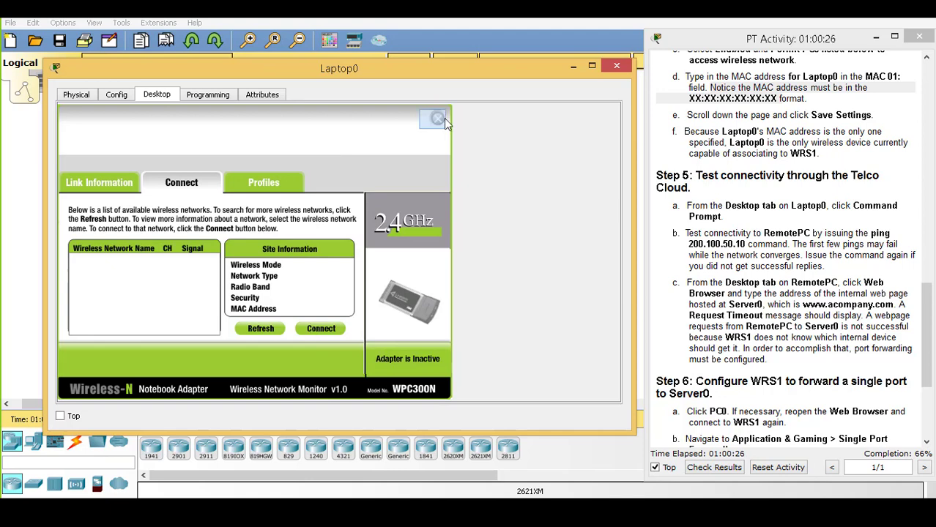
click(438, 117)
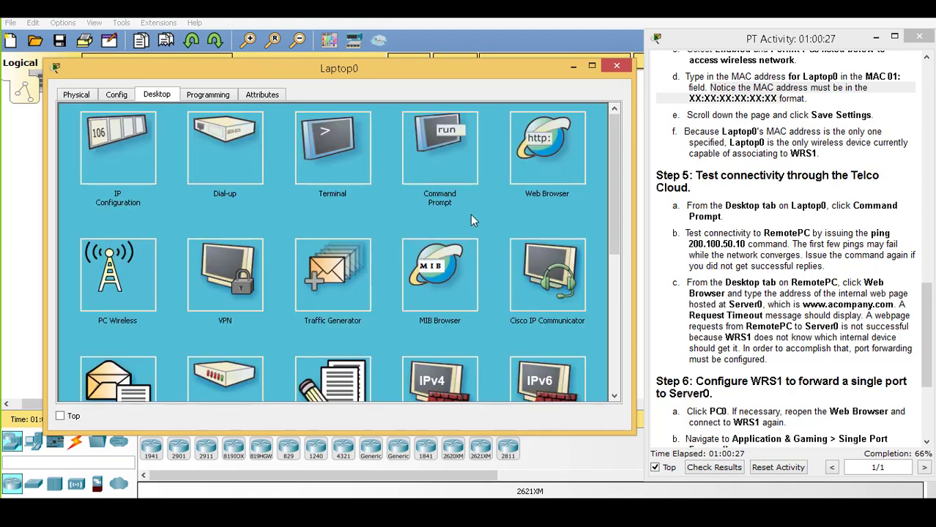
click(617, 67)
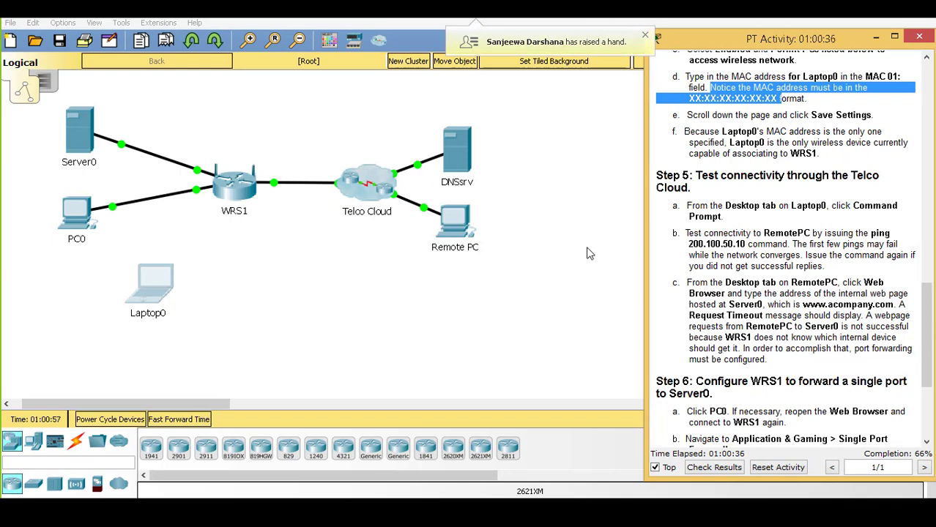
In PC0's web browser, load WRS1's page at 192.168.0.1 and log in as admin
click(76, 214)
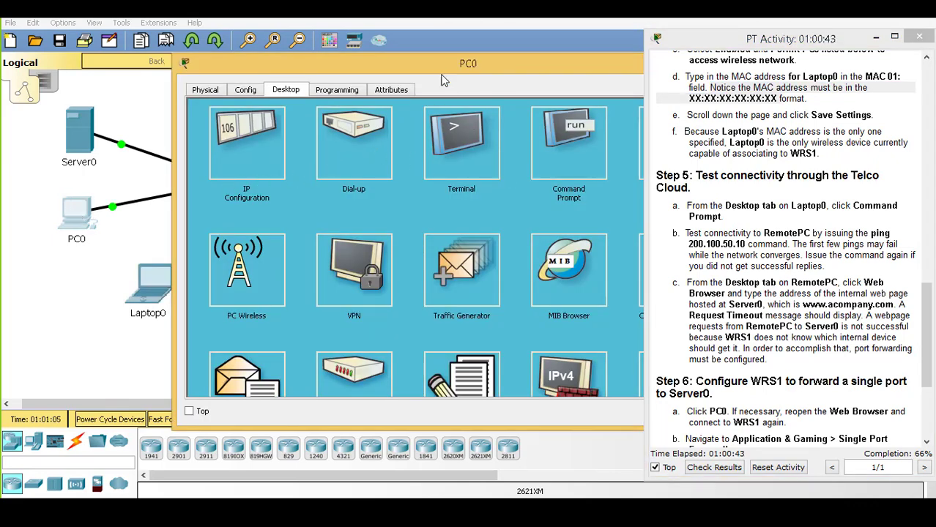
drag(439, 65, 371, 66)
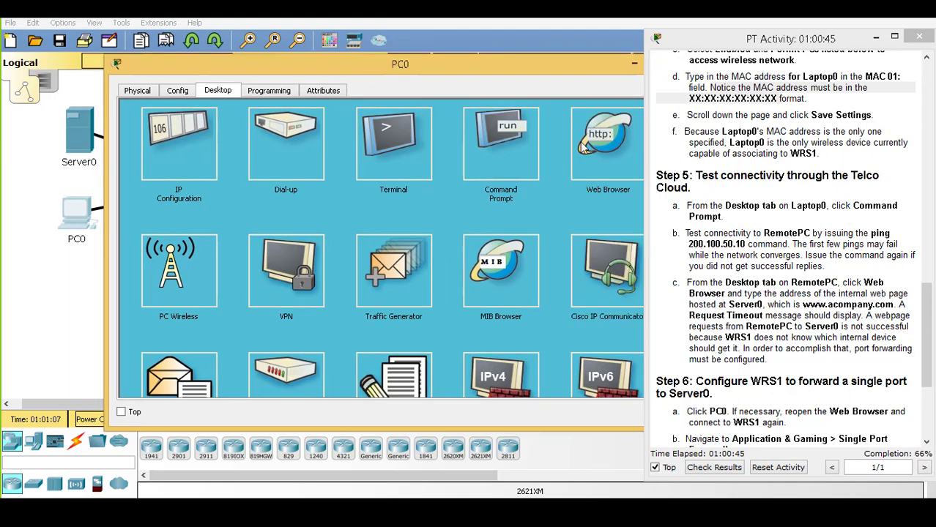
click(621, 150)
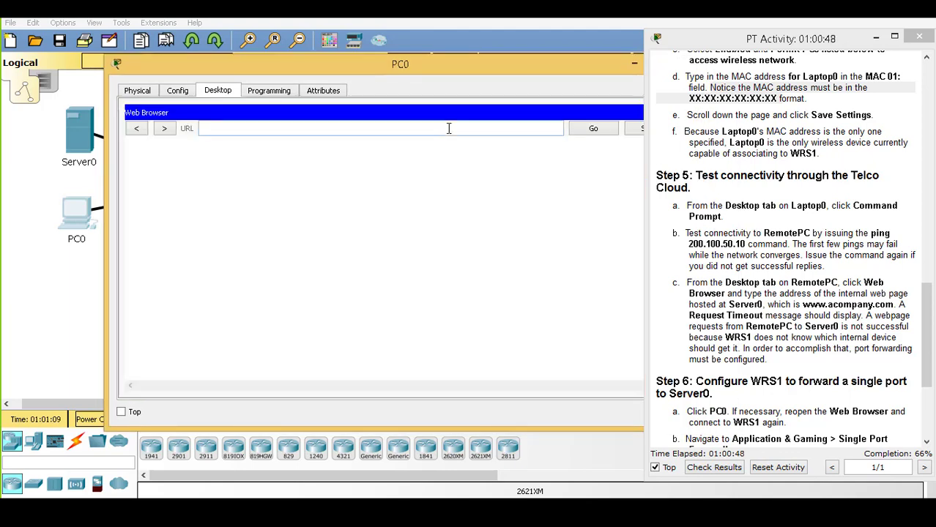
click(449, 128)
text(192.168.0.1)
key(Return)
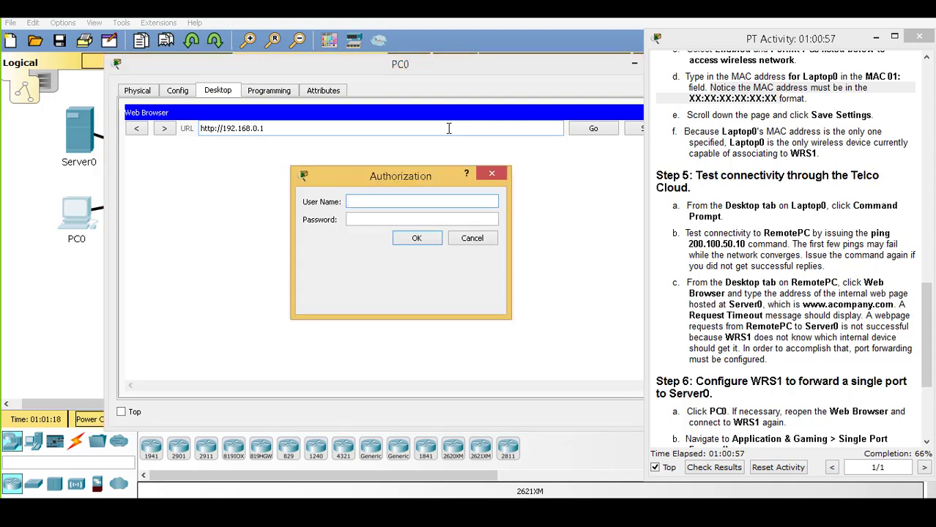
text(a)
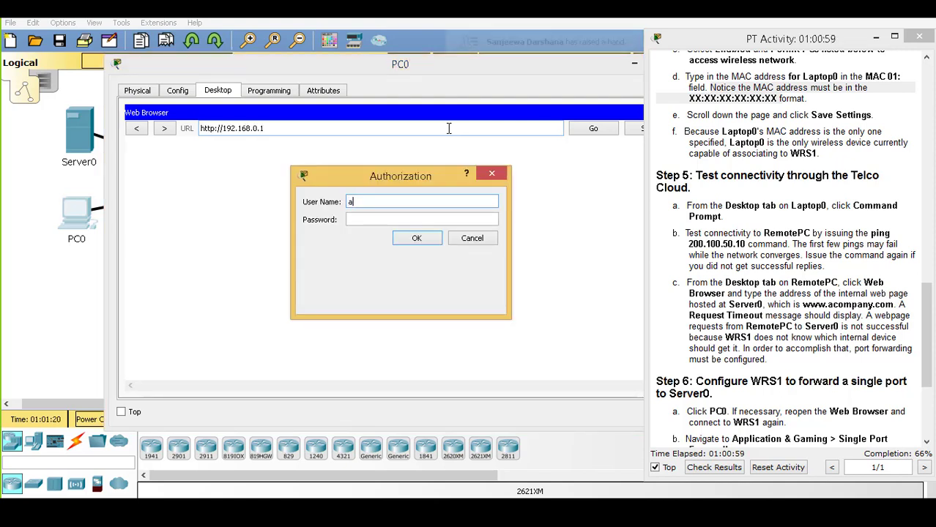
text(dmin)
key(Tab)
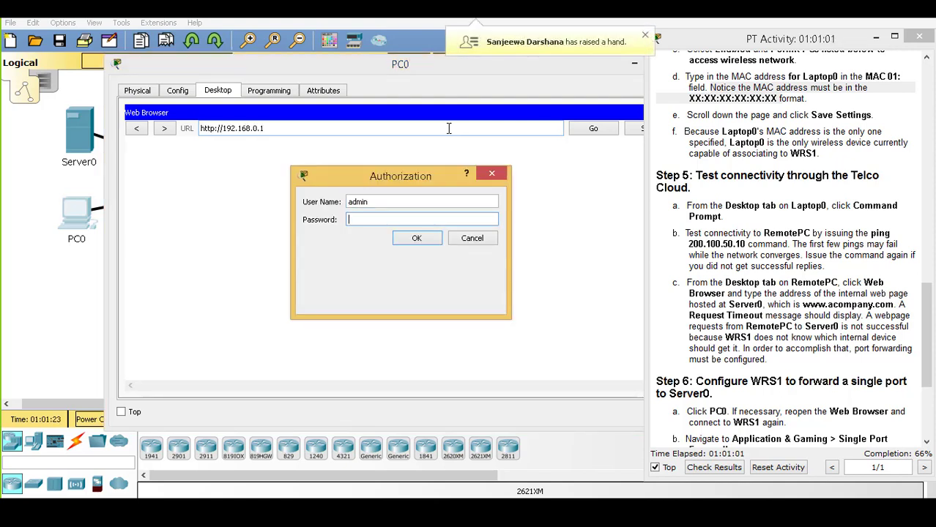
text(admin)
key(Return)
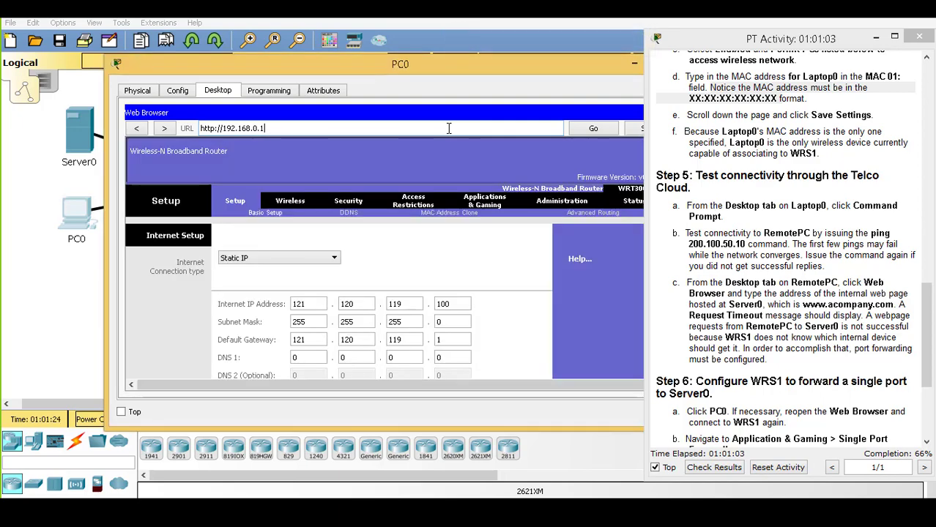
Go to Wireless > Wireless MAC Filter, briefly checking the Wireless Security page on the way
click(290, 202)
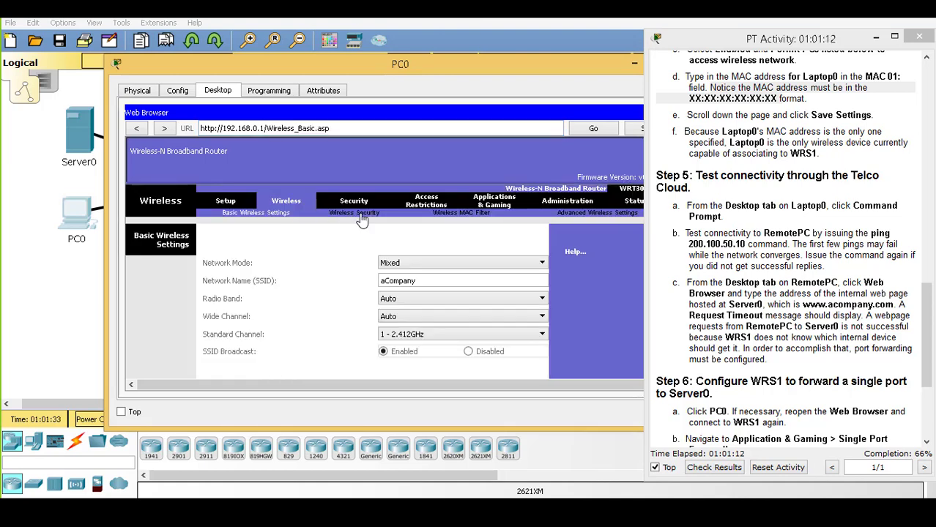
click(462, 213)
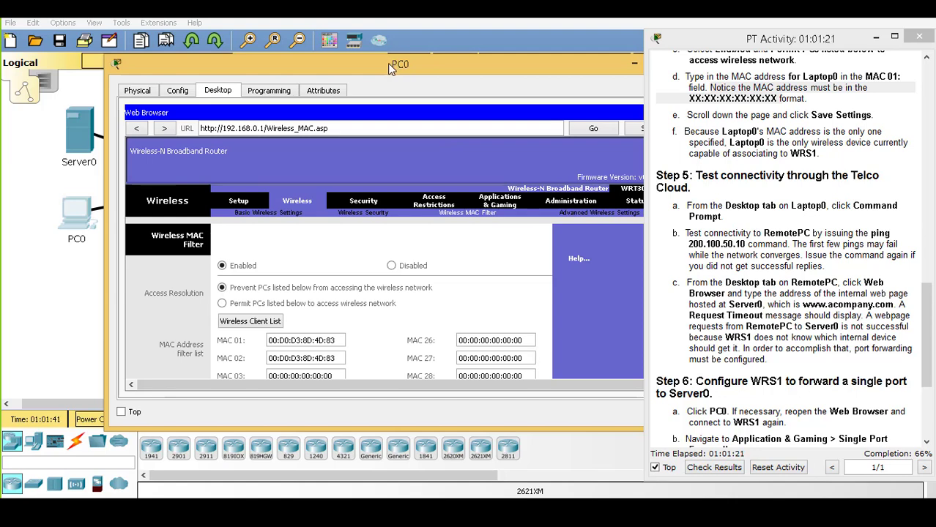
drag(388, 63, 374, 63)
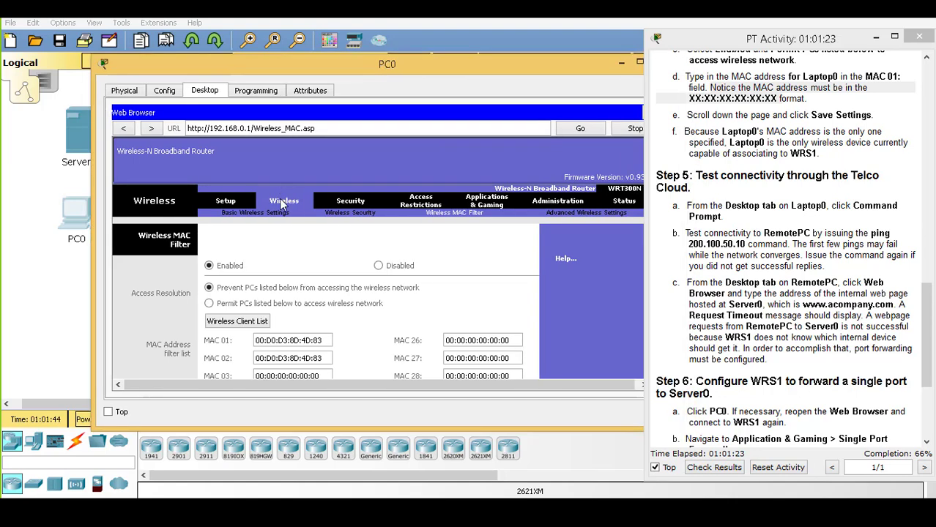
click(353, 217)
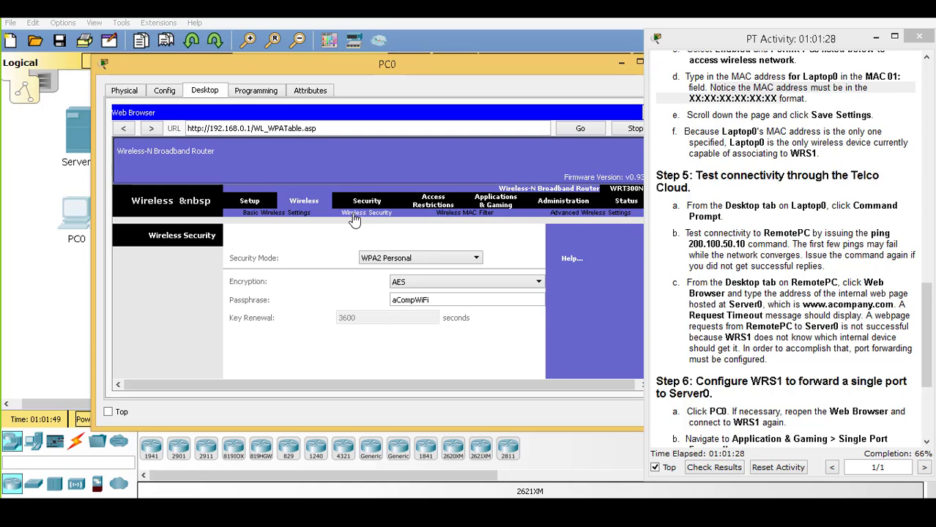
click(454, 215)
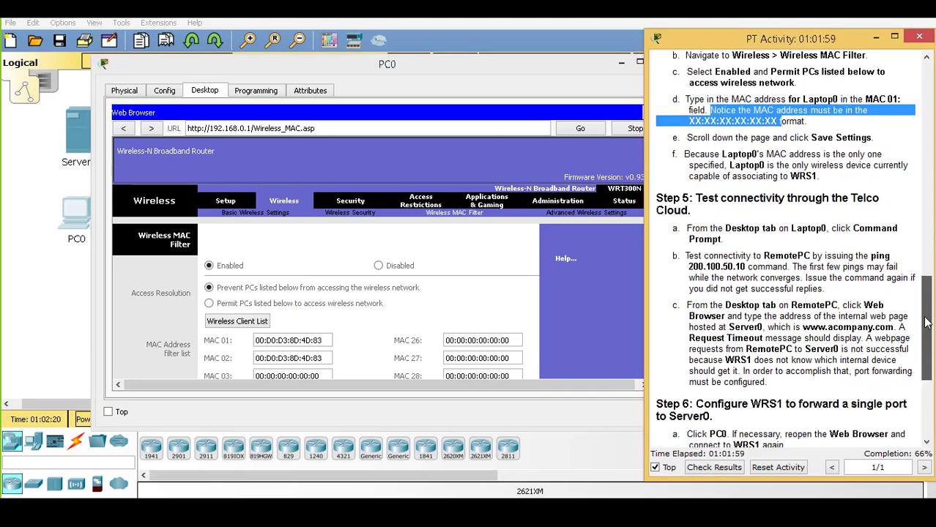
scroll(926, 317, up, 1)
drag(926, 317, 923, 299)
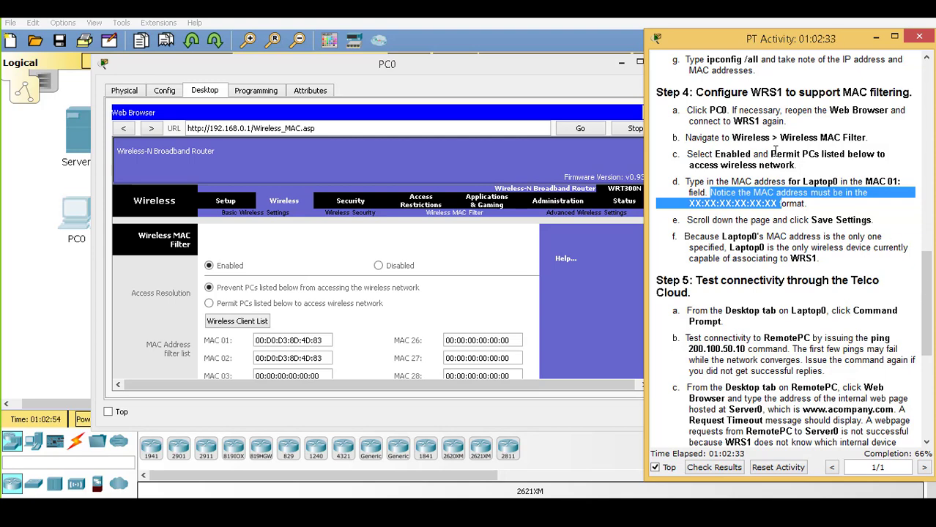
drag(770, 155, 797, 165)
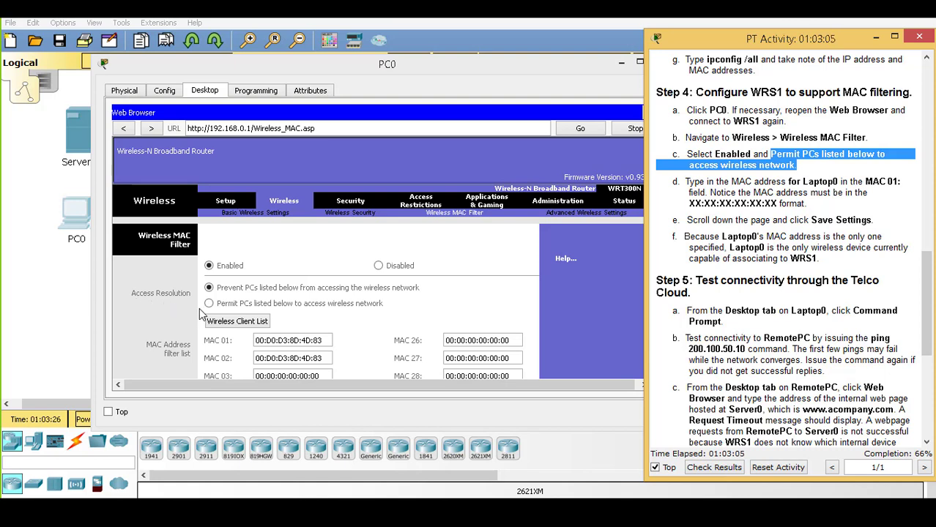
Switch WRS1's MAC filter to permit only the listed PCs and select the MAC 01 value
click(209, 288)
click(209, 304)
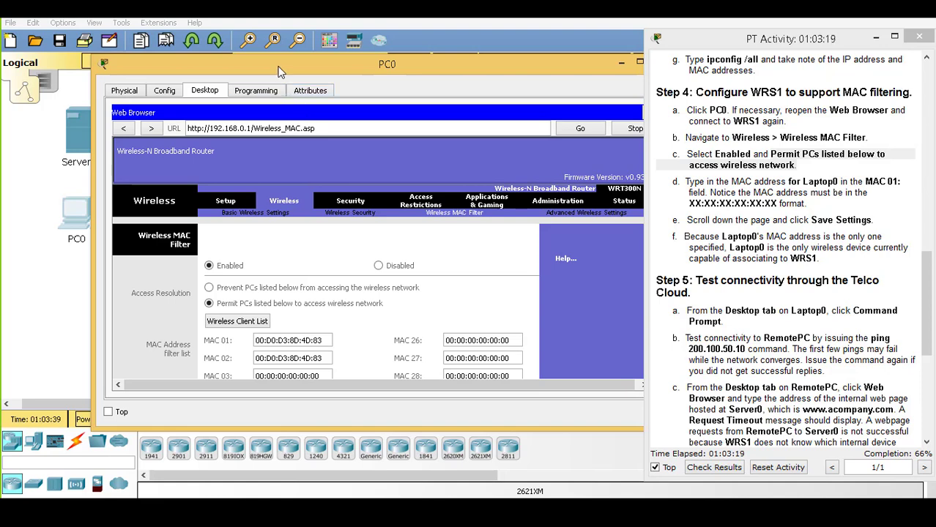
drag(278, 71, 237, 68)
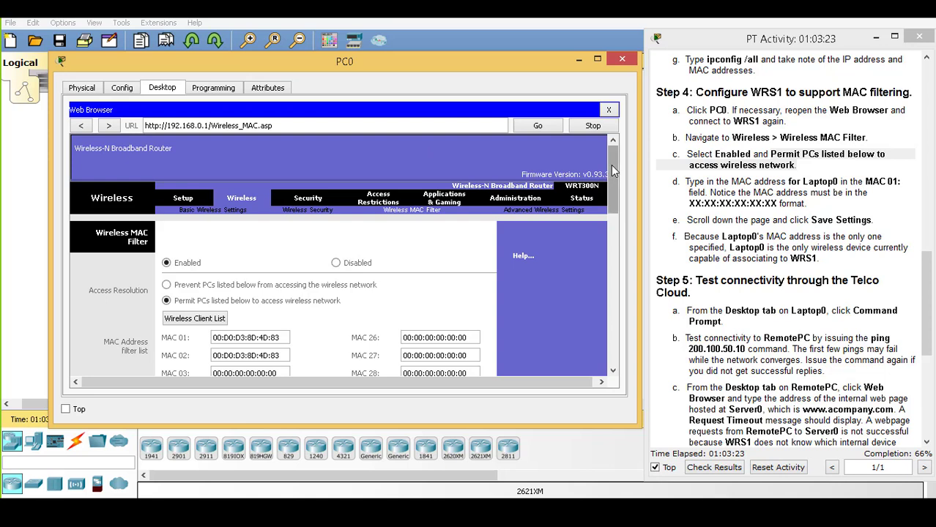
drag(613, 168, 613, 168)
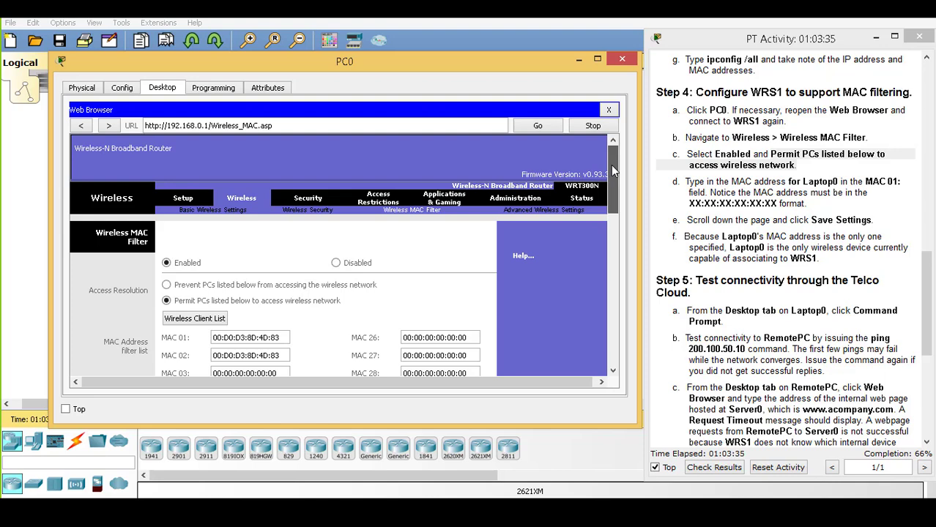
drag(611, 165, 612, 204)
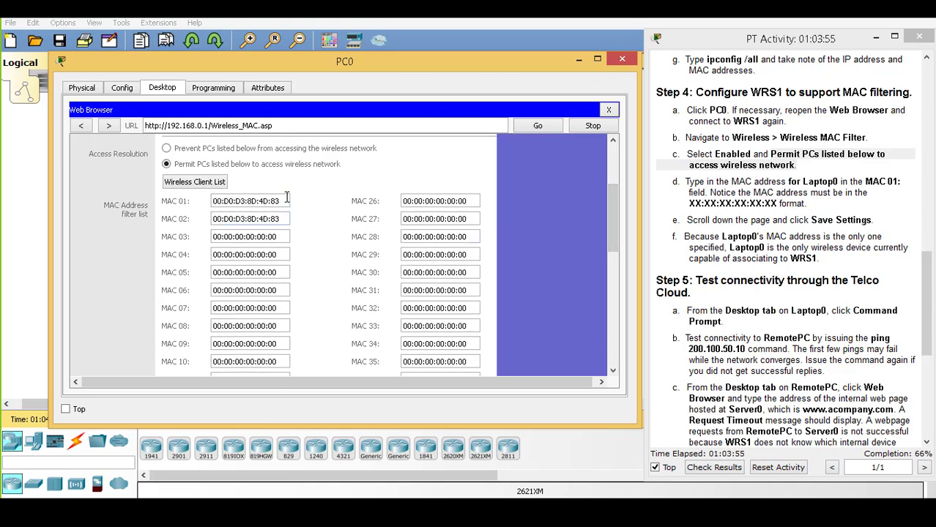
drag(287, 198, 217, 206)
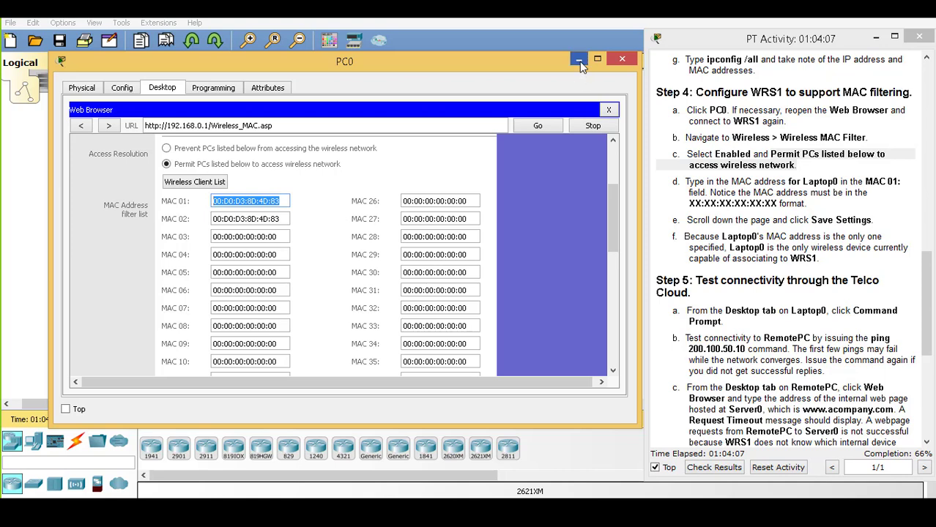
Look up Laptop0's physical address 00D0.D38D.4D83 in its command prompt, then return to PC0's MAC filter page
click(580, 63)
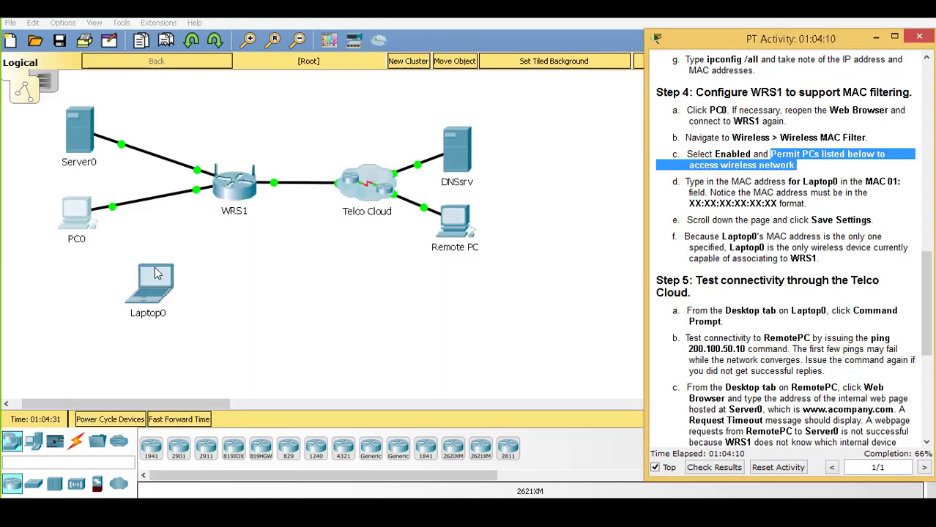
click(156, 274)
click(578, 130)
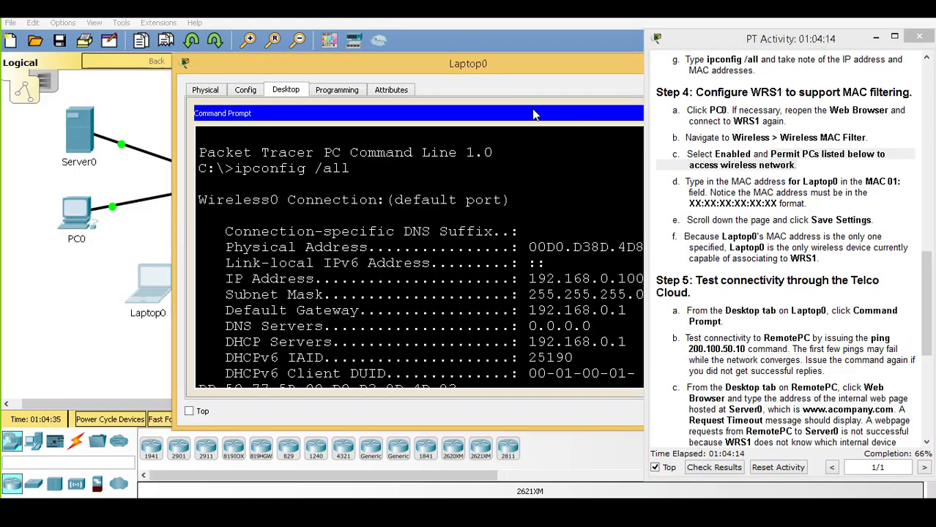
drag(511, 64, 438, 59)
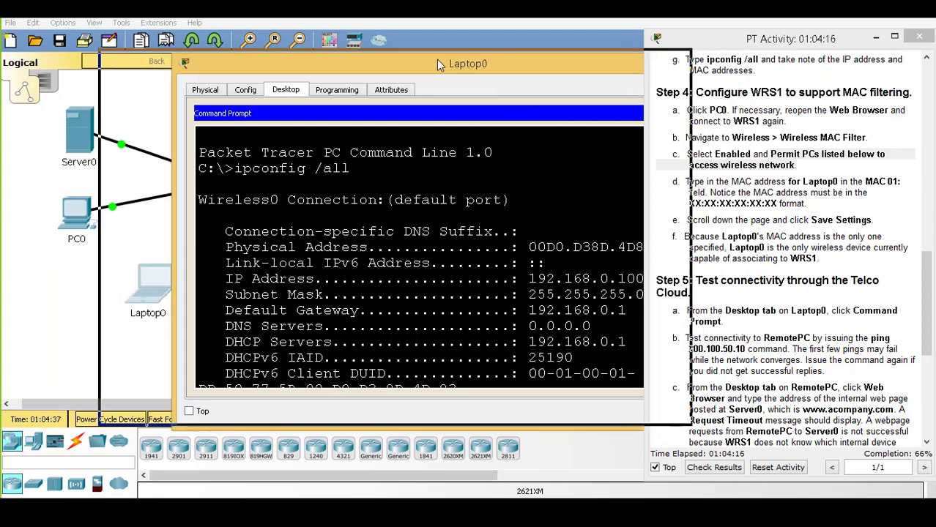
drag(580, 242, 455, 242)
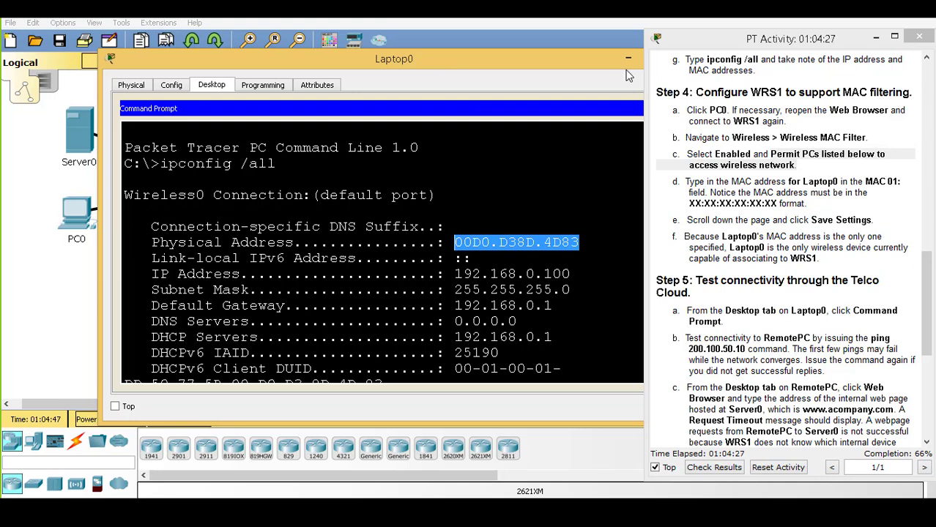
click(628, 58)
click(67, 220)
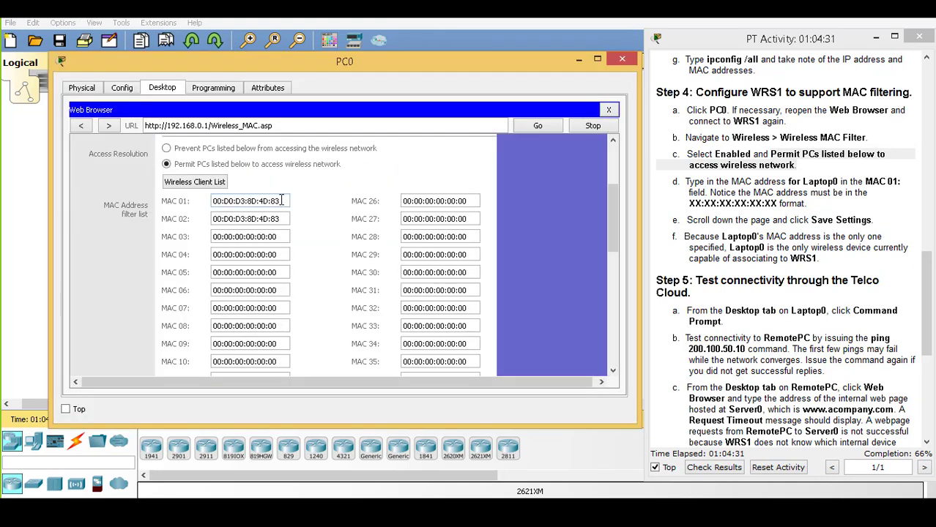
drag(281, 200, 212, 202)
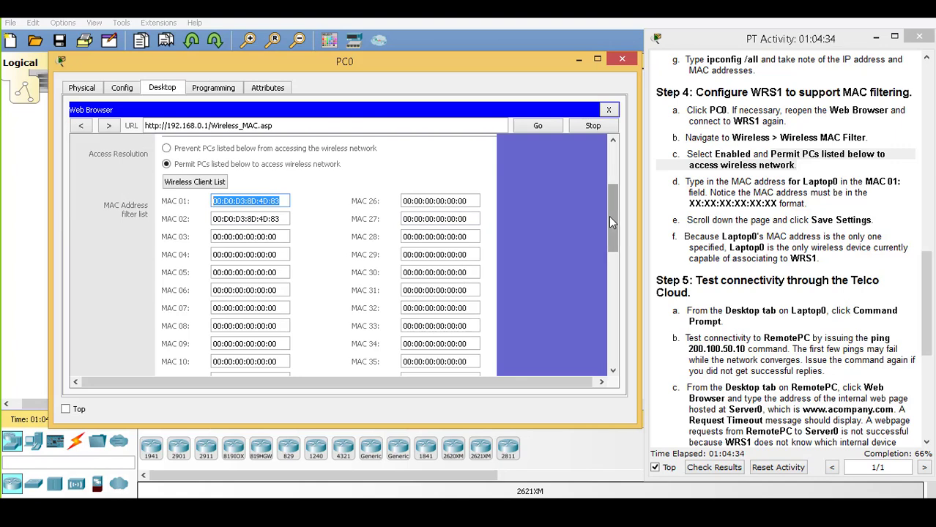
drag(611, 222, 610, 333)
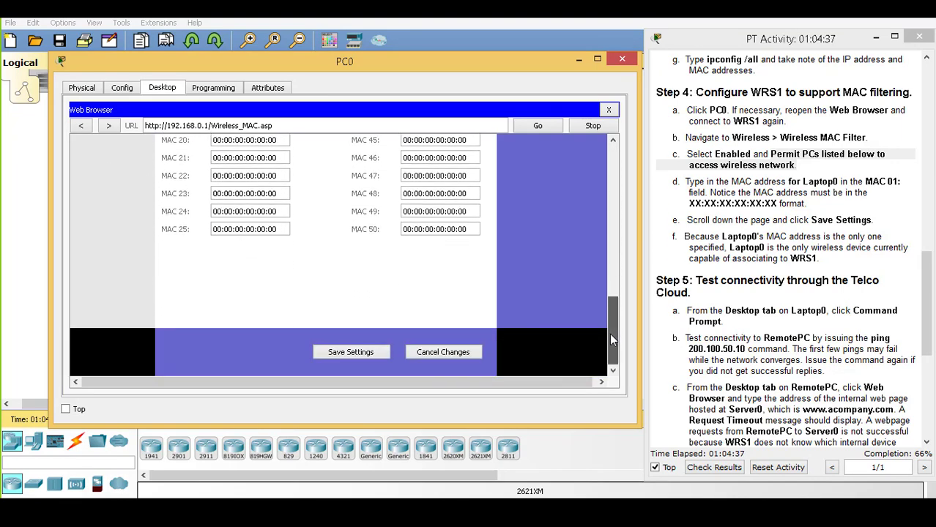
Save the MAC filter, dismiss the 'MAC Address already exists' error, and return to the reloaded page
click(364, 356)
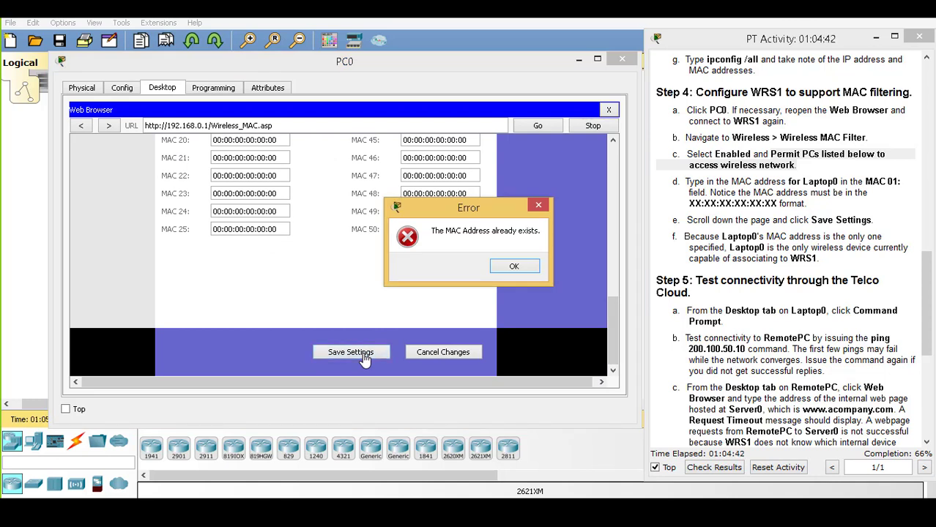
click(516, 268)
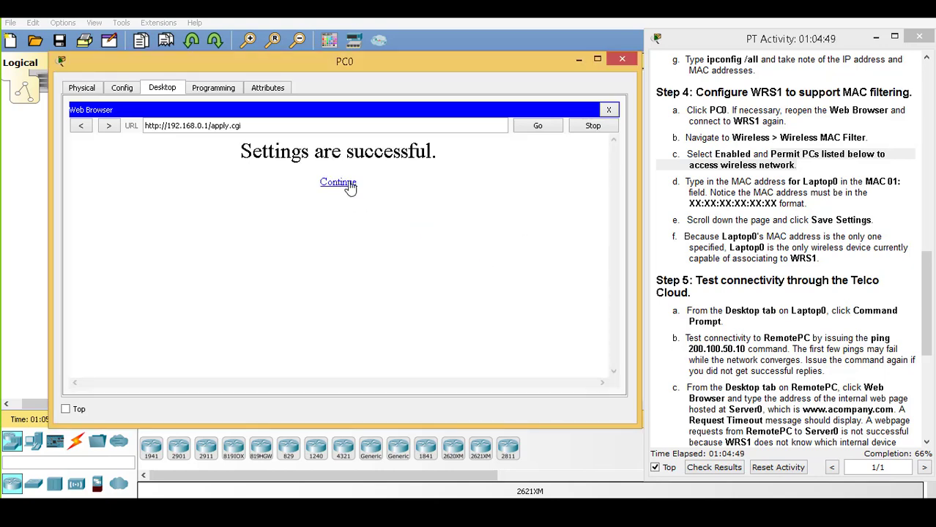
click(349, 184)
drag(611, 312, 607, 182)
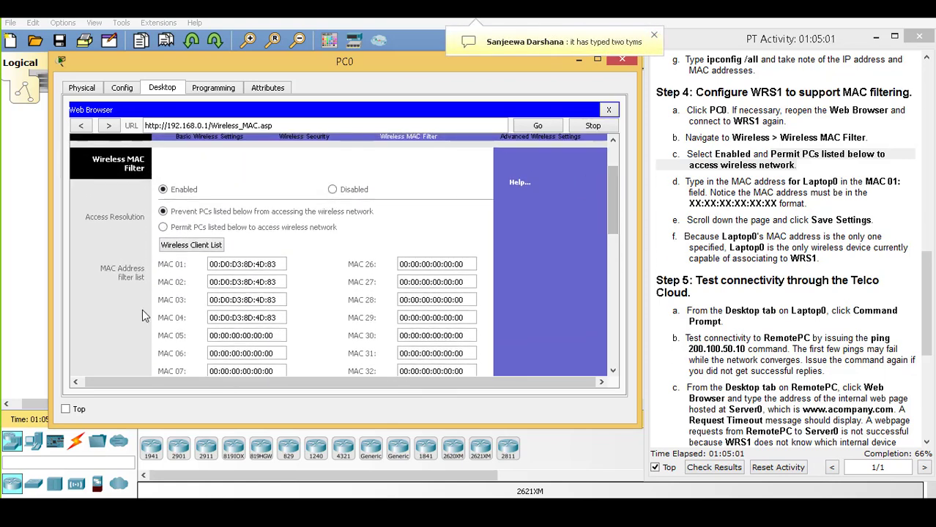
Permit only listed PCs and reset MAC 04, 03 and 02 to 00:00:00:00:00:00
click(164, 229)
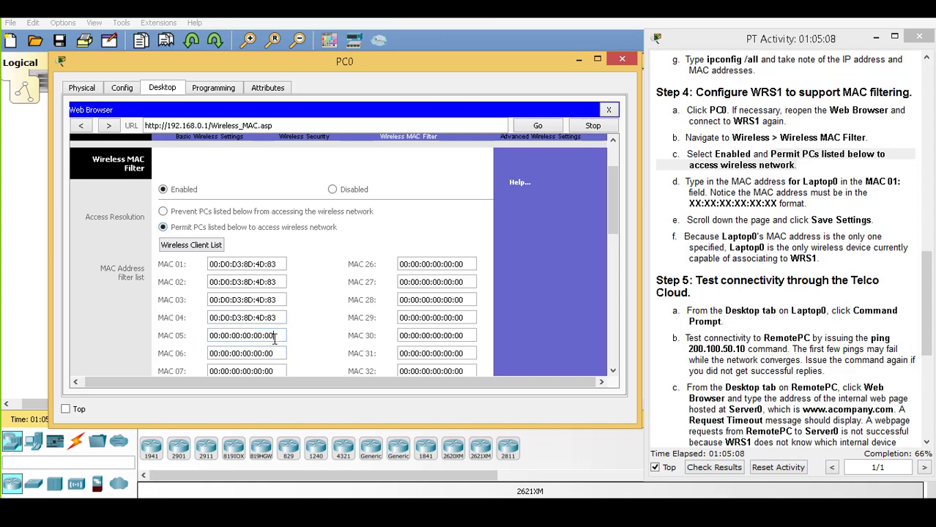
drag(275, 339, 210, 340)
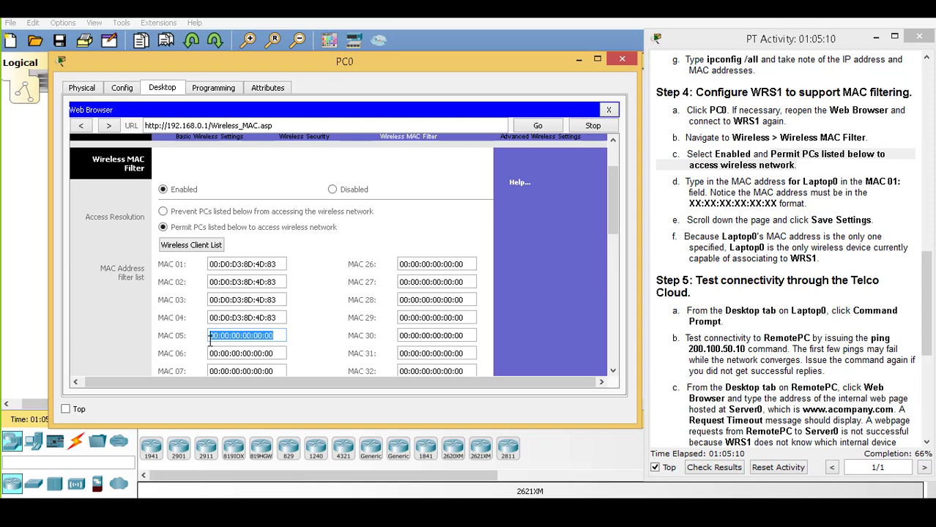
key(ctrl+c)
drag(275, 319, 210, 320)
key(ctrl+v)
drag(275, 300, 211, 311)
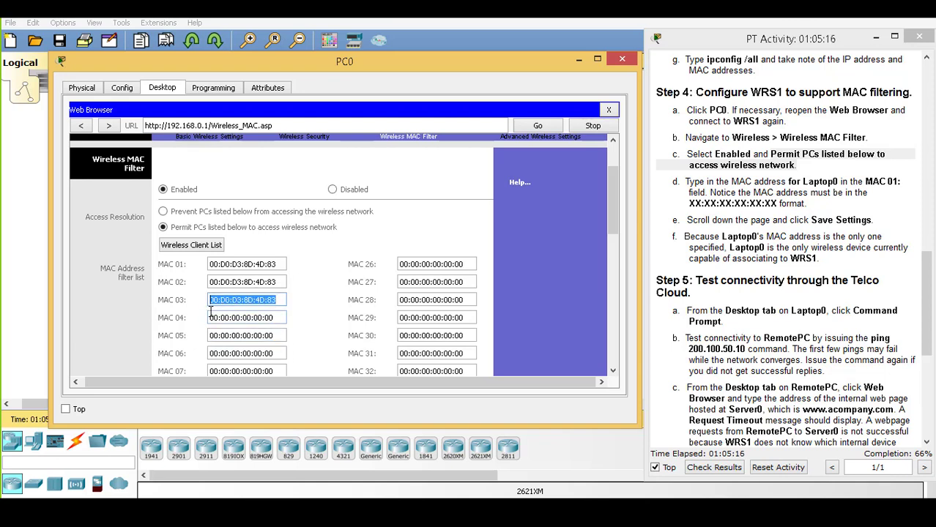
key(ctrl+v)
drag(275, 282, 210, 283)
key(ctrl+v)
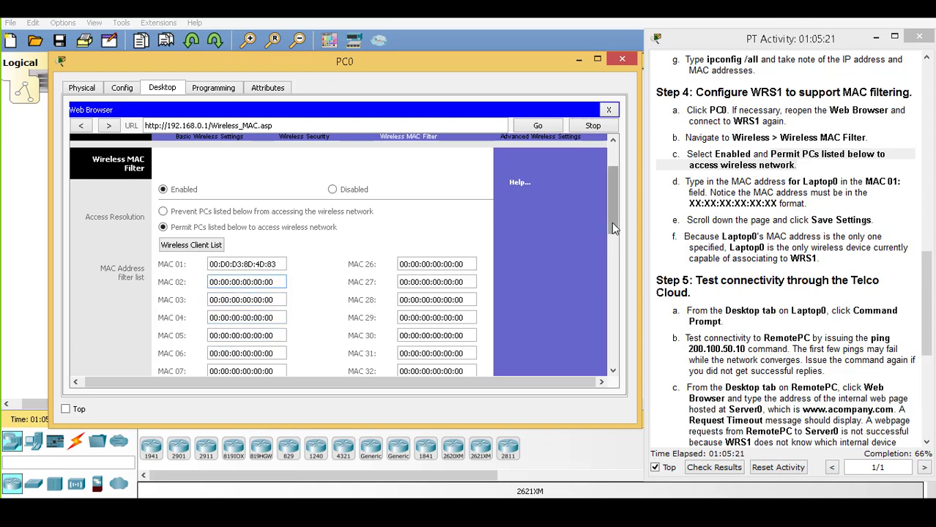
Save the permit-only MAC filter, raising activity completion to 83%
drag(613, 224, 611, 368)
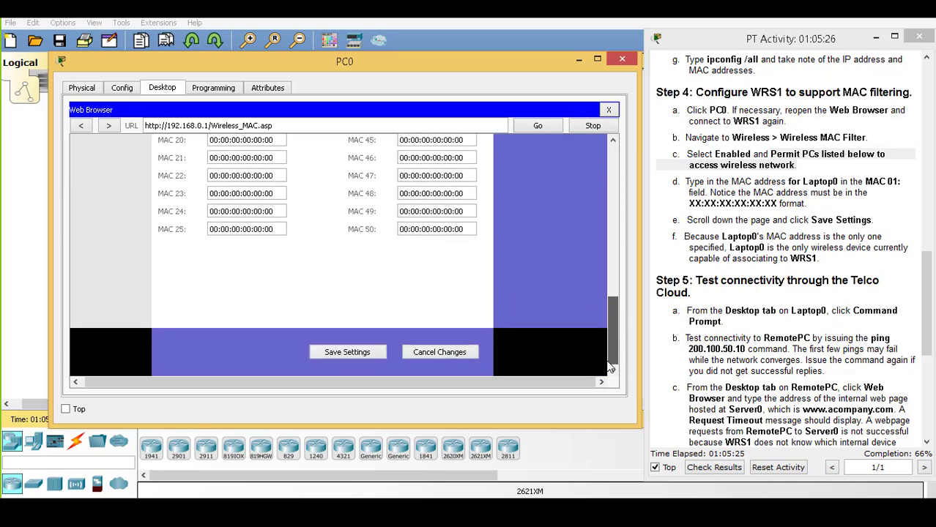
click(339, 353)
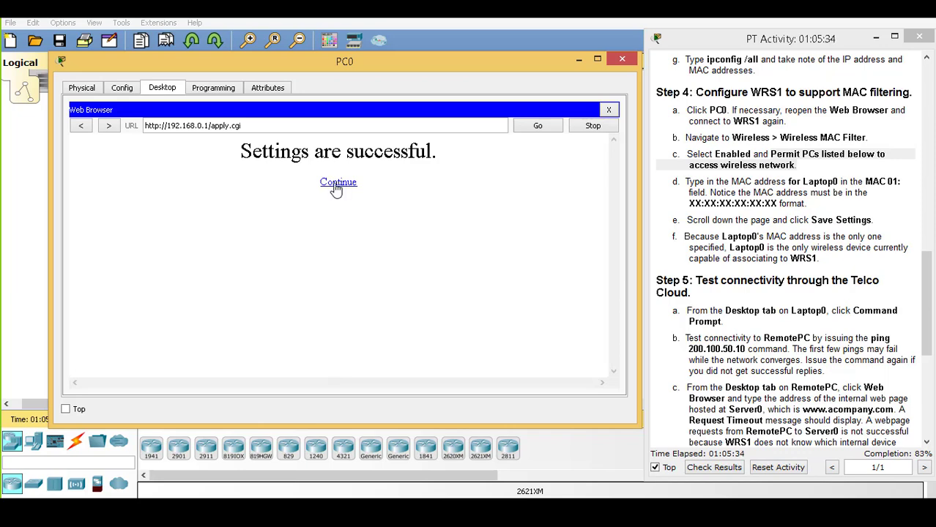
click(335, 185)
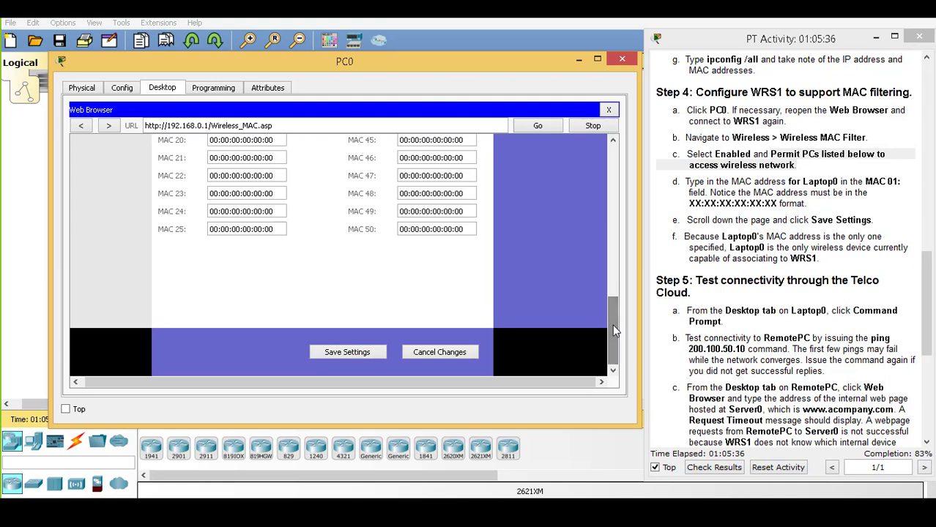
drag(612, 325, 621, 173)
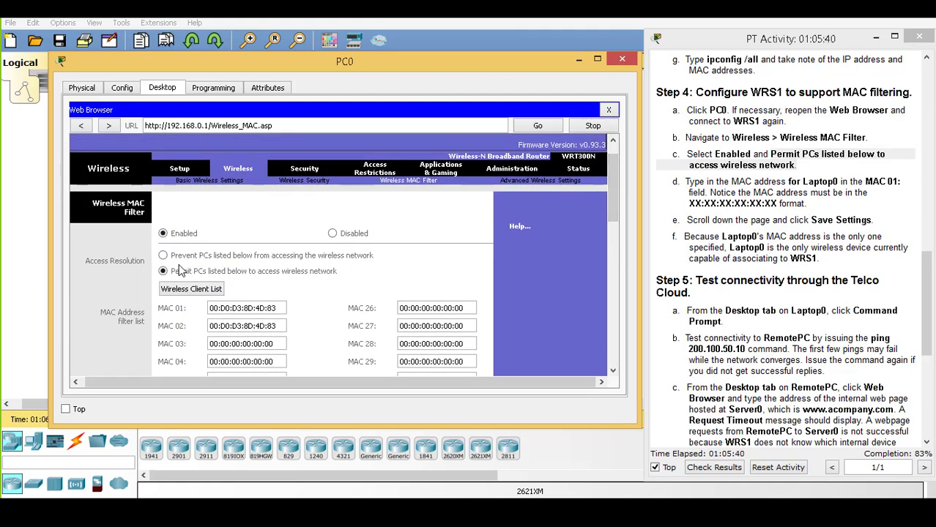
Leave the MAC 02 field and minimize PC0's window to show the topology
click(278, 326)
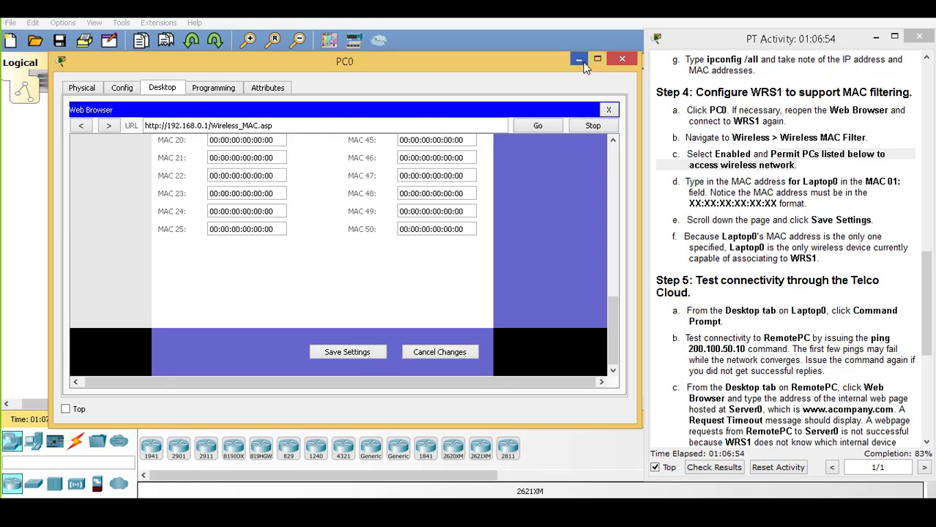
click(583, 62)
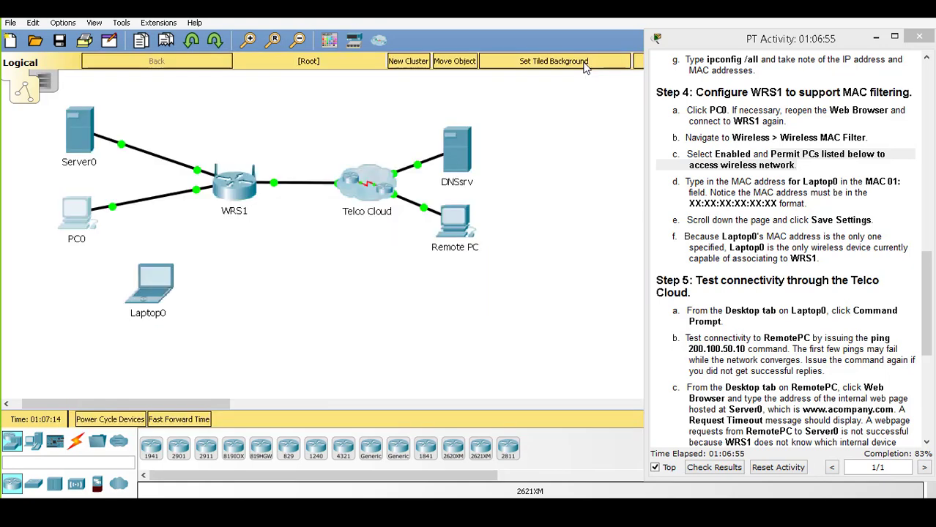
On Laptop0, list wireless networks in PC Wireless and start connecting to aCompany
click(157, 285)
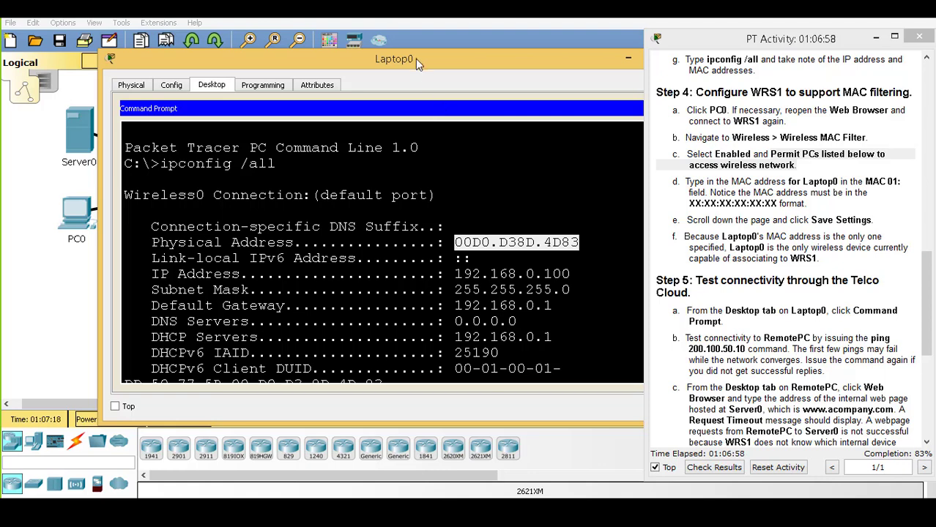
drag(415, 58, 337, 74)
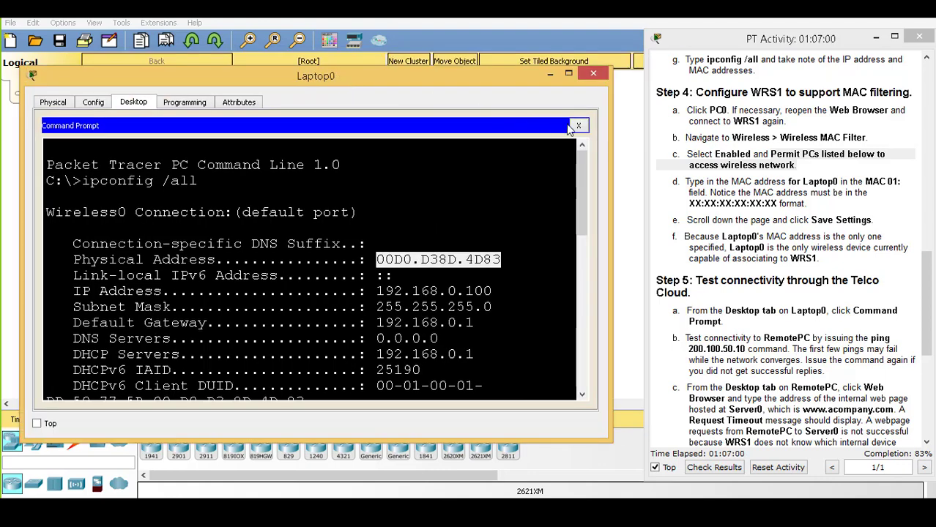
click(578, 128)
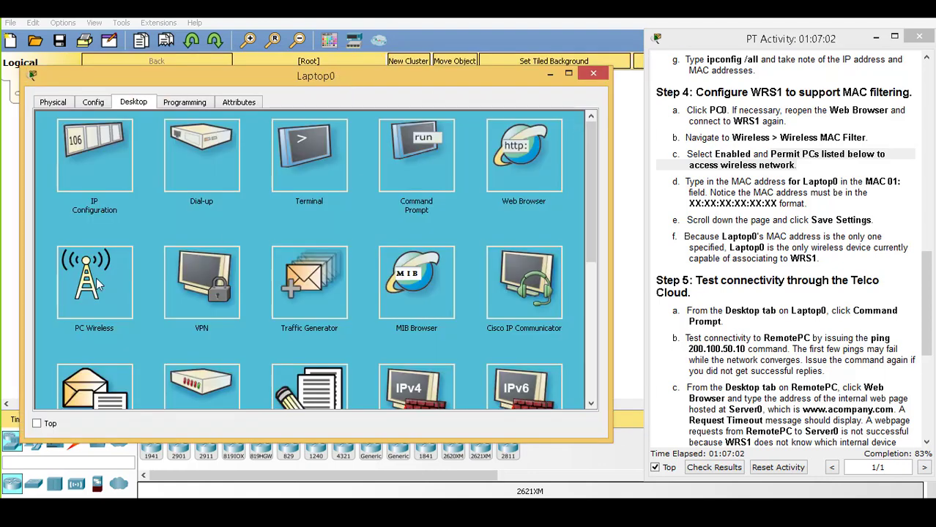
click(96, 277)
click(151, 189)
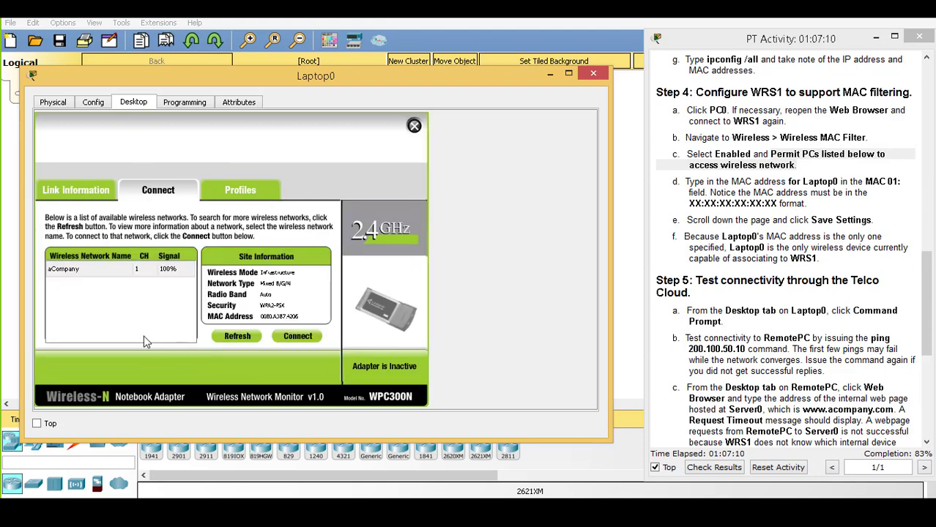
click(109, 272)
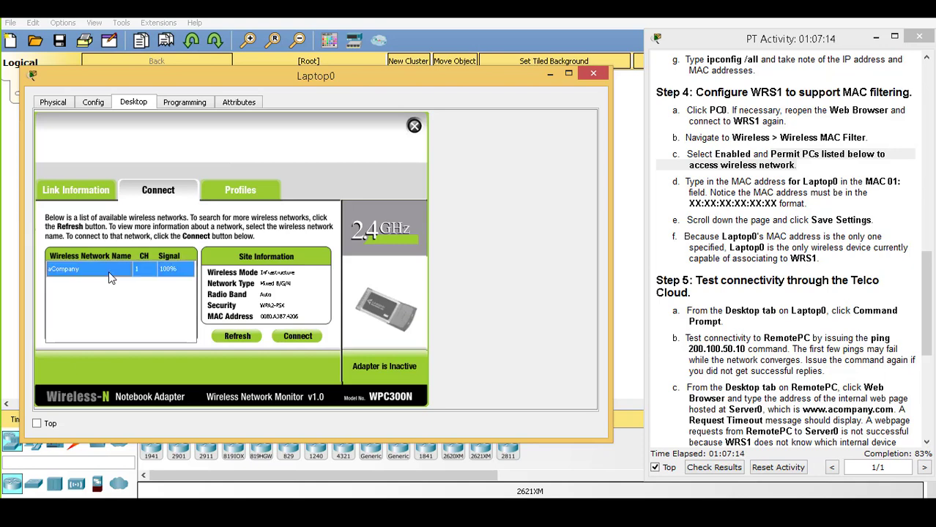
click(295, 336)
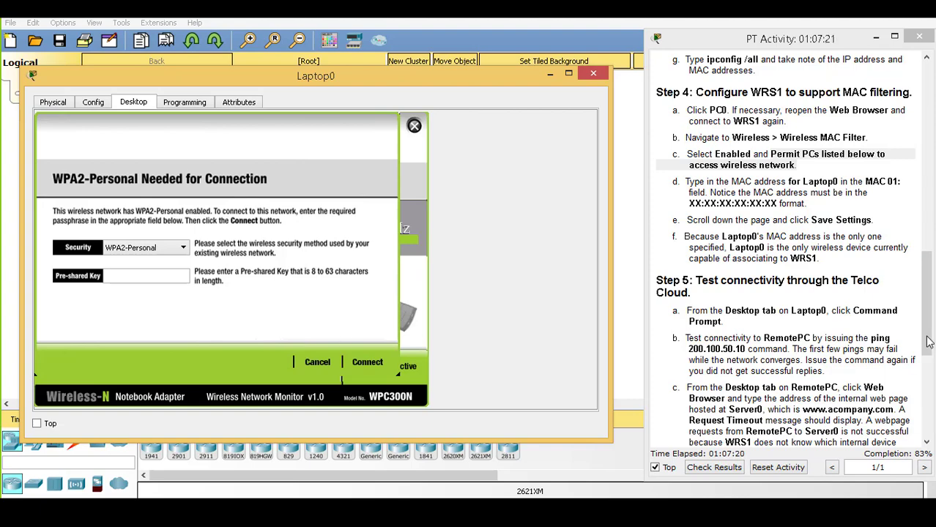
Enter the WPA2-Personal passphrase and connect Laptop0 to the aCompany network
drag(929, 342, 932, 249)
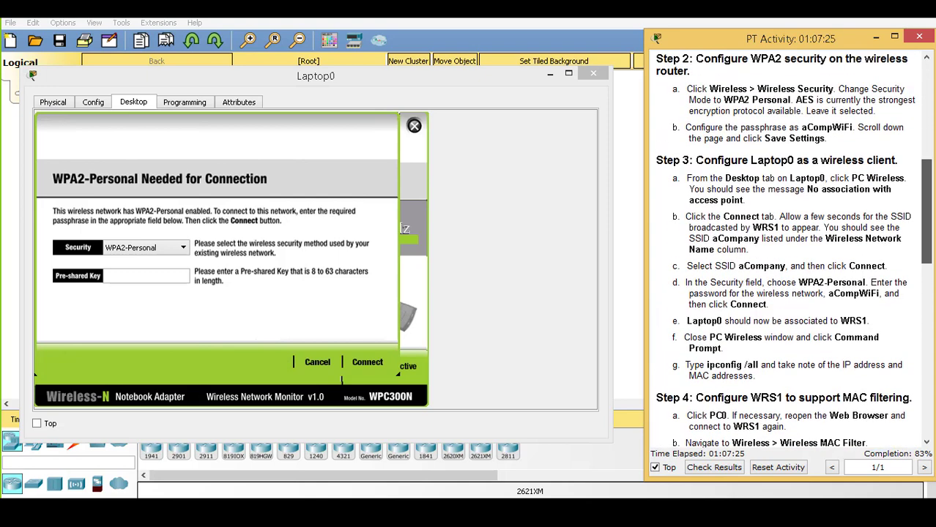
click(150, 282)
text(aCompWiFi)
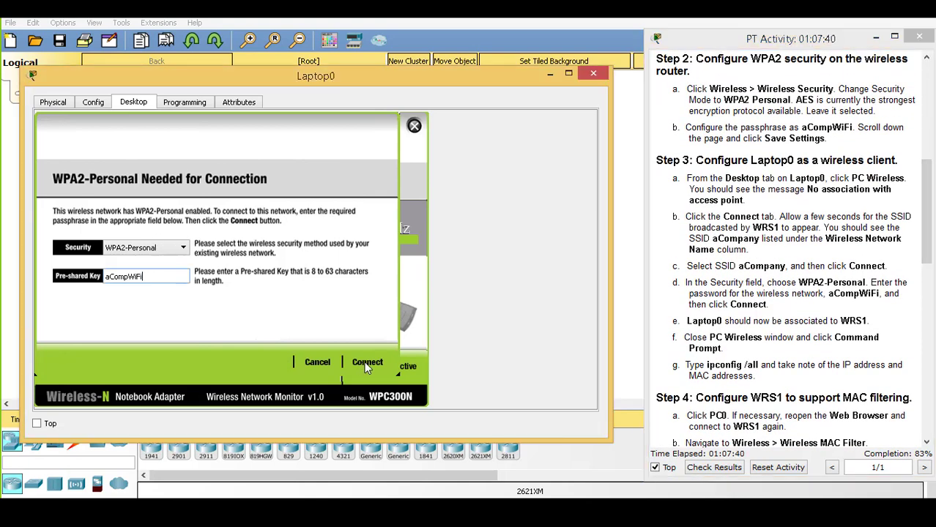
click(367, 362)
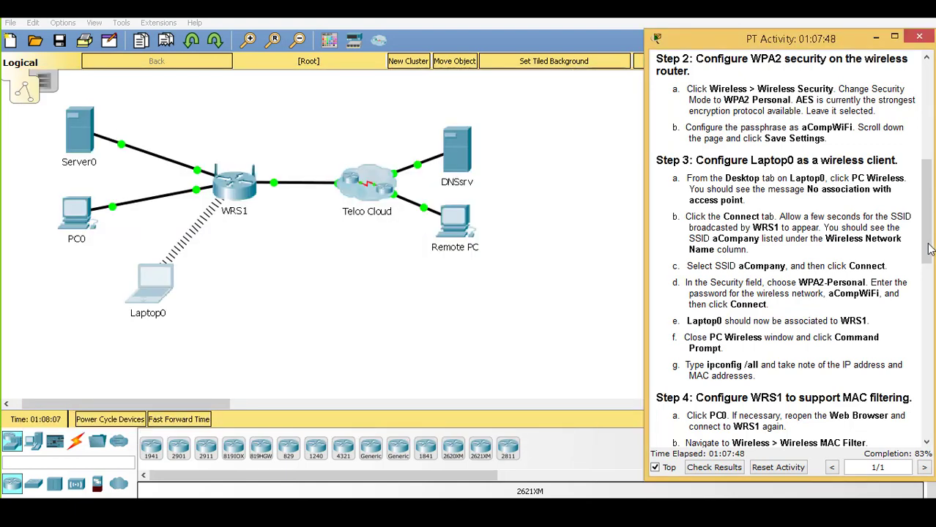
drag(929, 249, 929, 399)
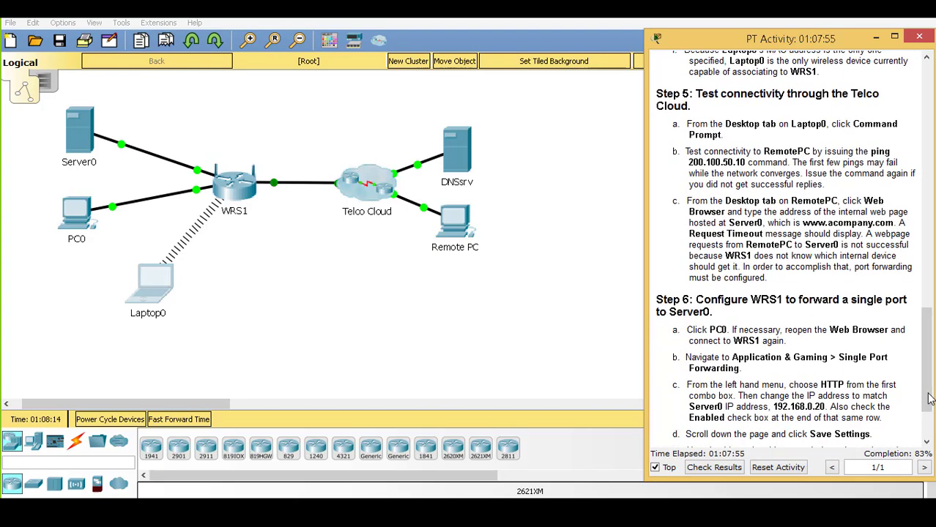
Ping 200.100.50.10 from Laptop0's Command Prompt, receiving 2 of 4 replies
click(150, 289)
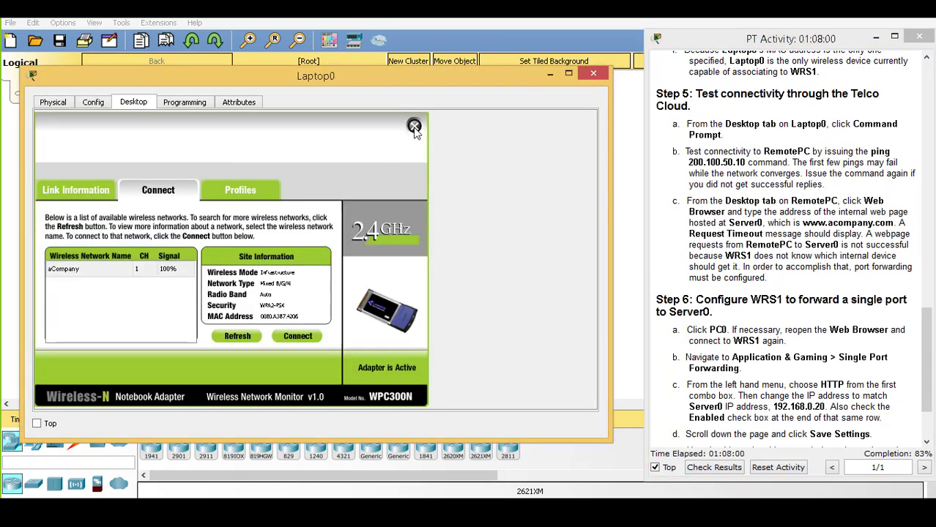
click(413, 126)
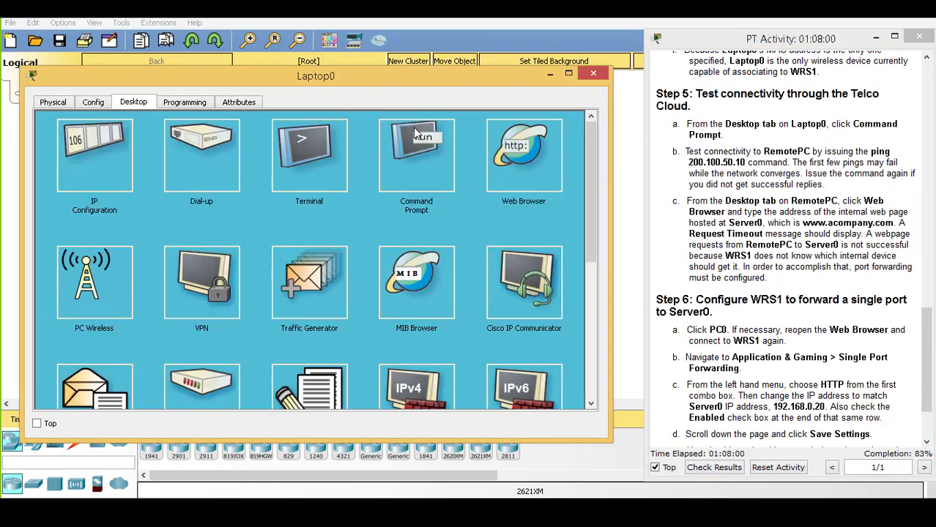
click(424, 170)
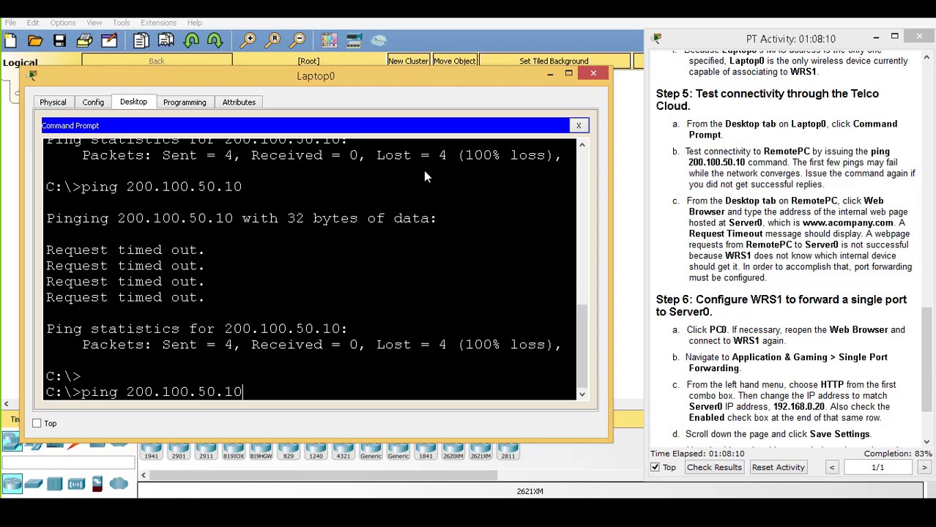
key(Return)
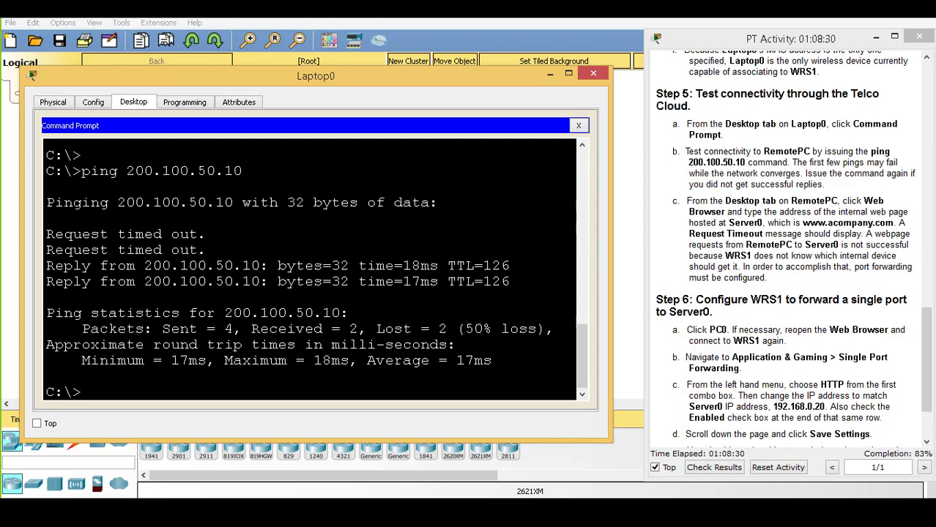
drag(144, 266, 260, 266)
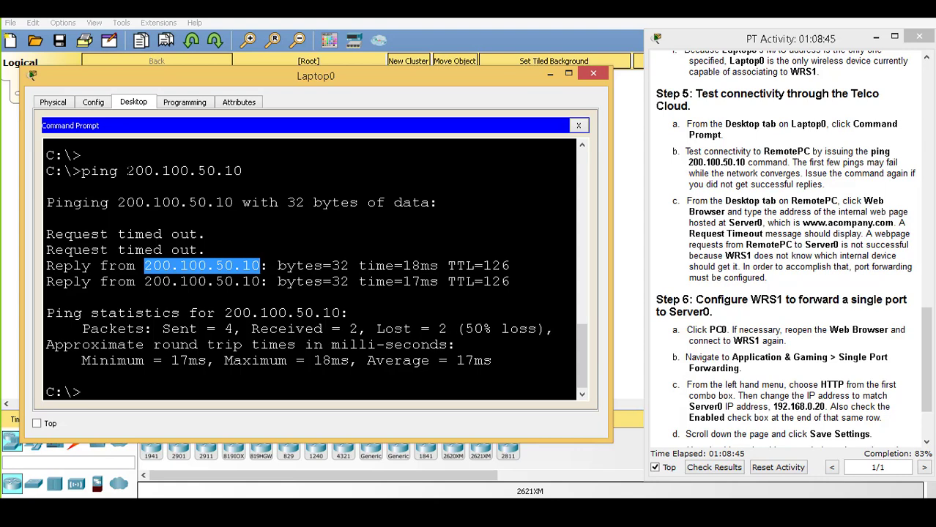
drag(127, 171, 241, 170)
drag(144, 266, 261, 266)
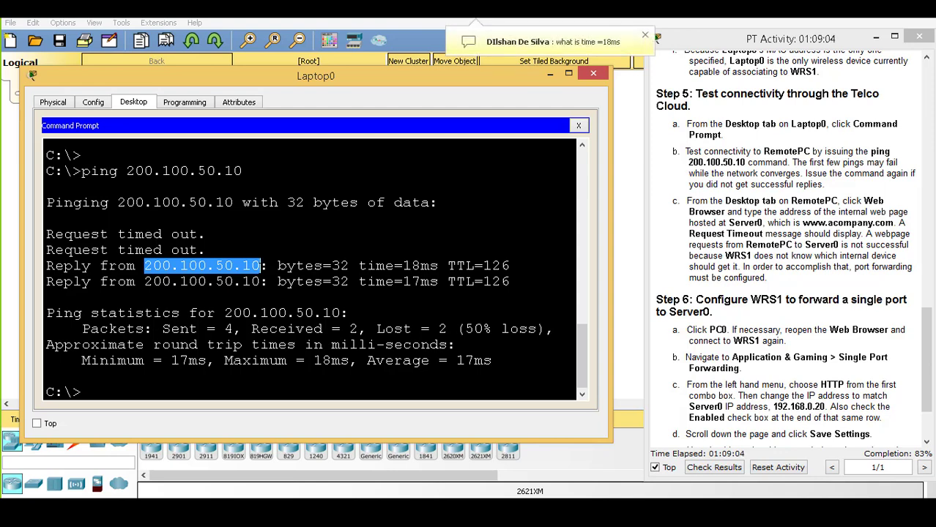
drag(277, 266, 511, 266)
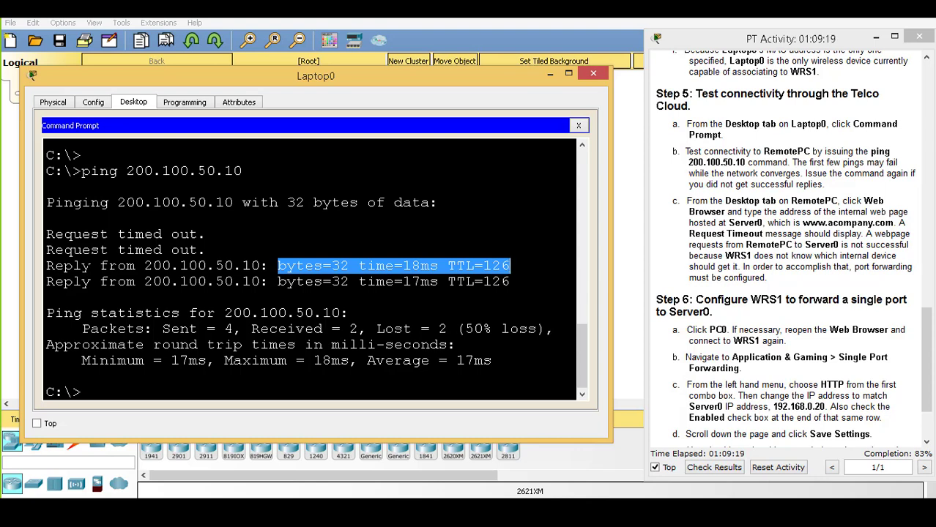
drag(91, 265, 46, 265)
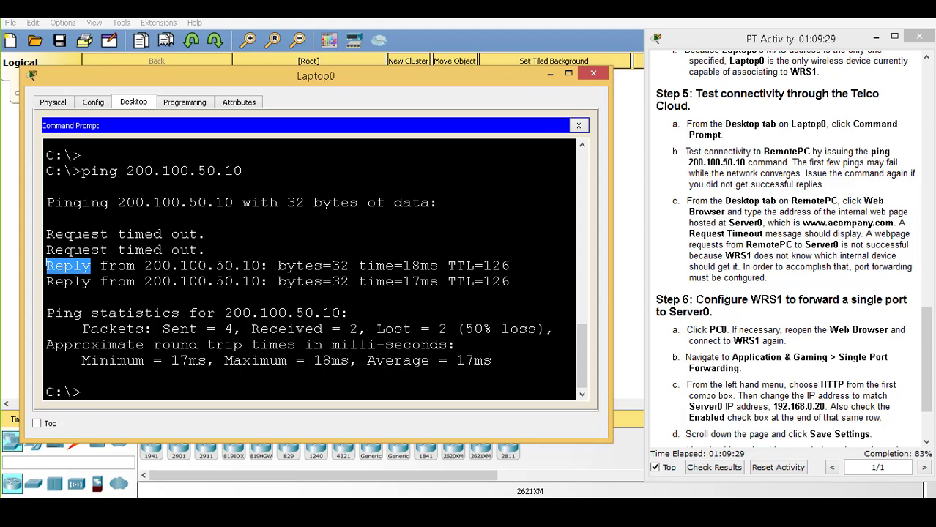
drag(456, 266, 510, 266)
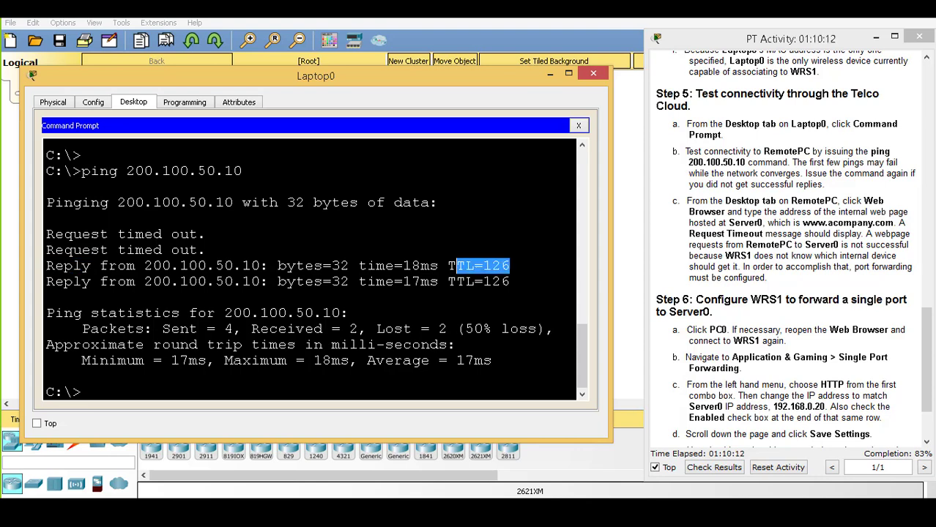
drag(208, 250, 48, 234)
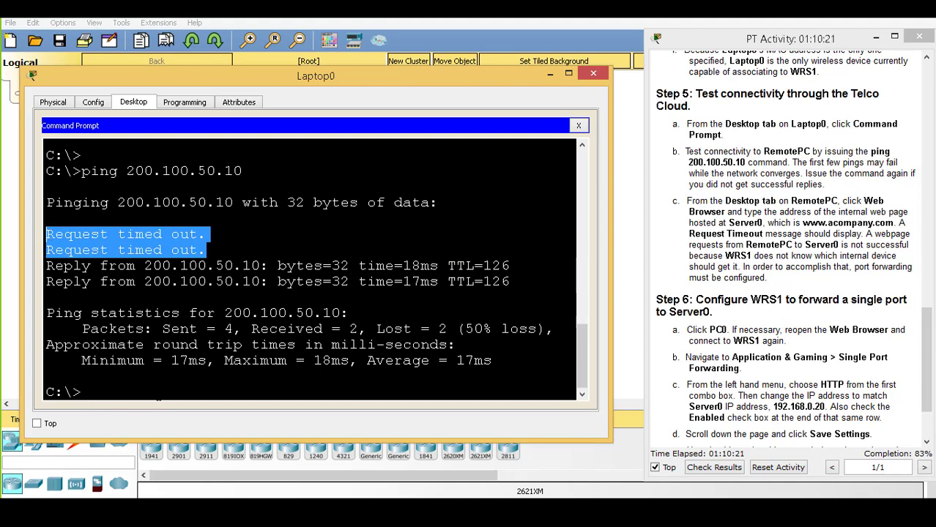
Repeat ping 200.100.50.10 with no loss, then close Laptop0's window
click(47, 235)
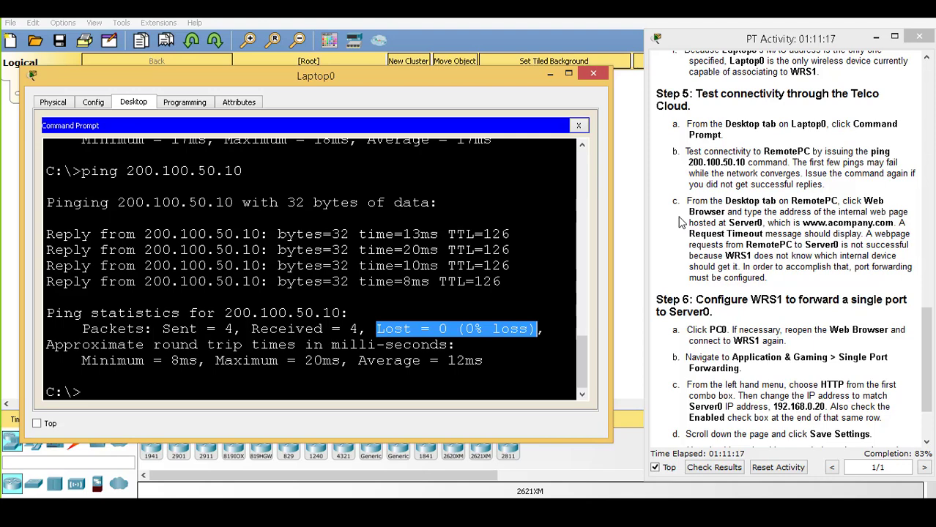
click(593, 74)
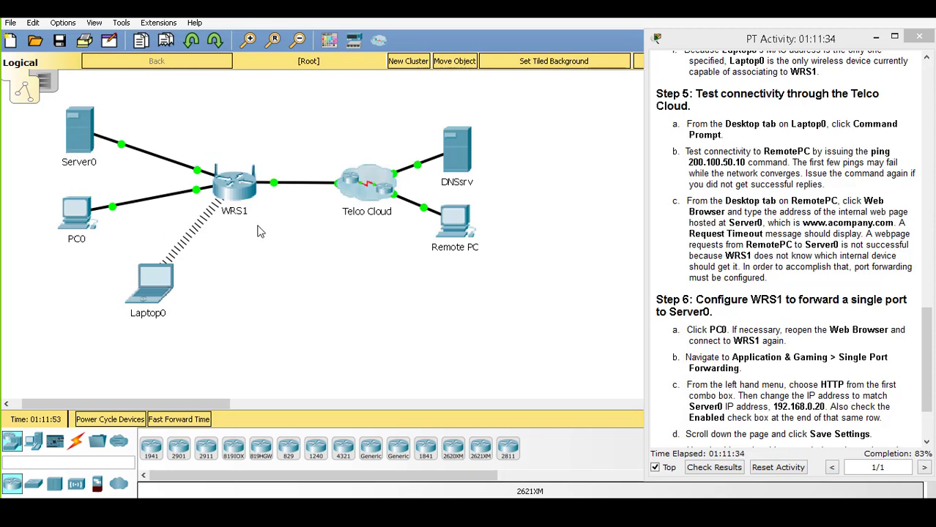
click(453, 218)
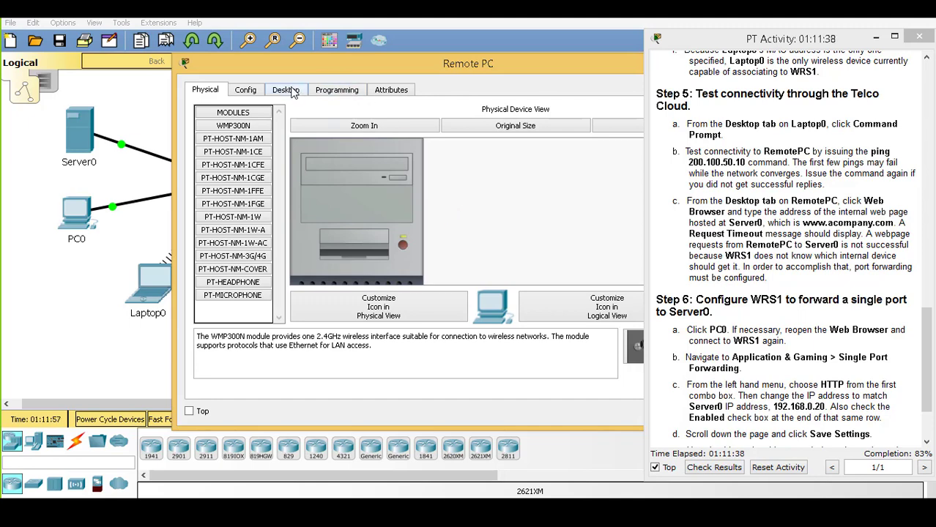
click(292, 91)
drag(356, 62, 247, 65)
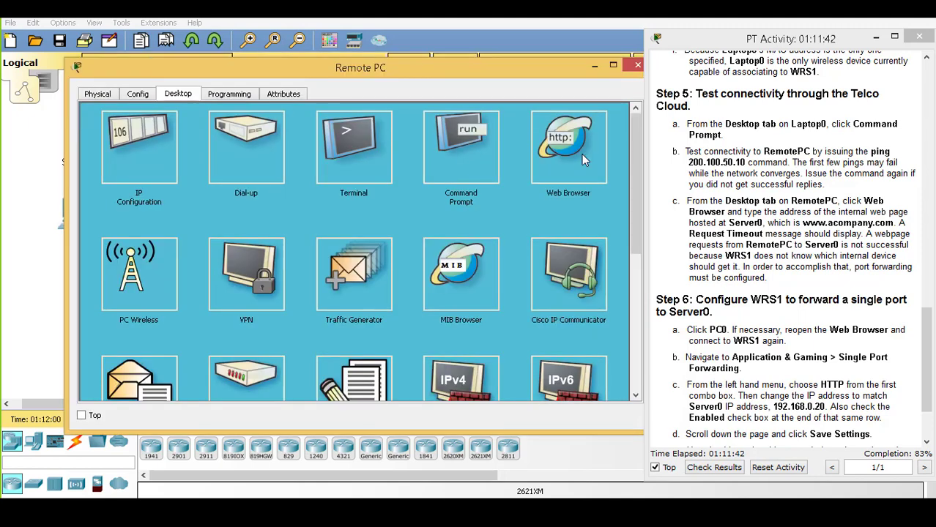
click(582, 153)
click(355, 132)
text(ww)
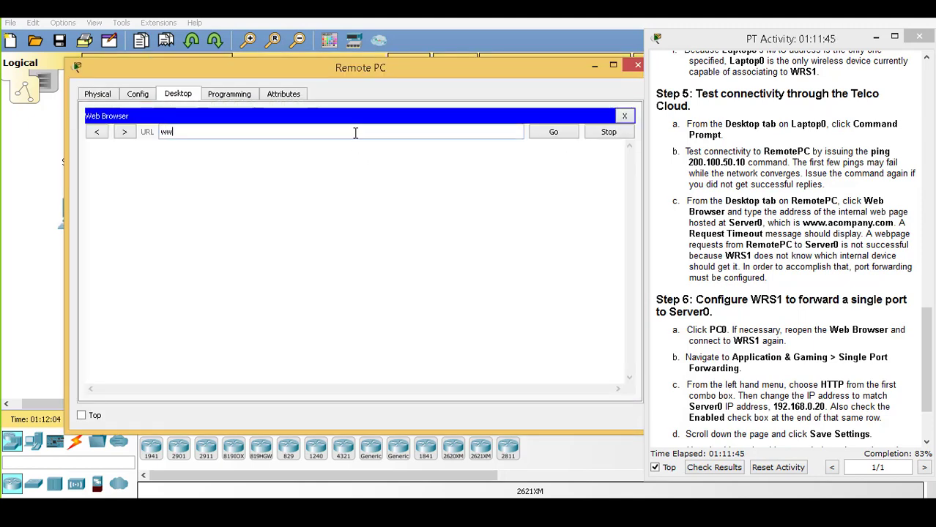
text(w.acompany.com)
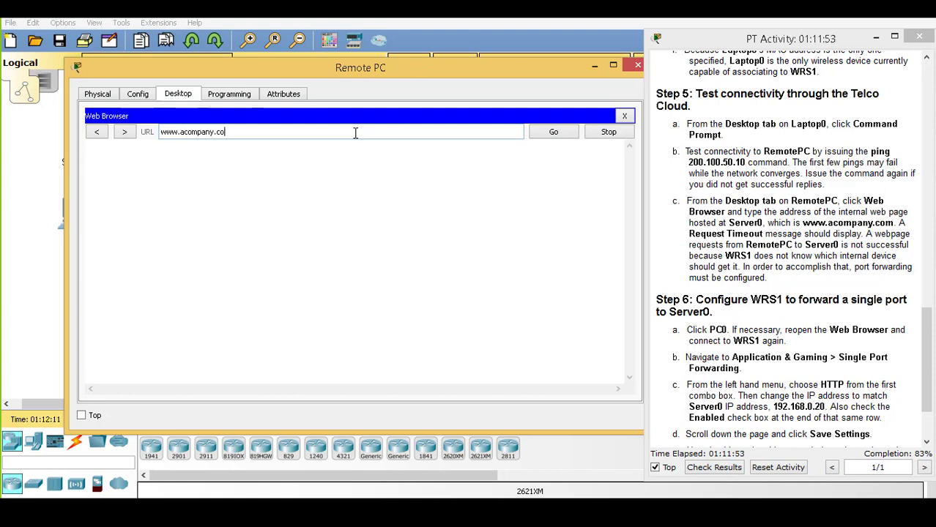
click(535, 132)
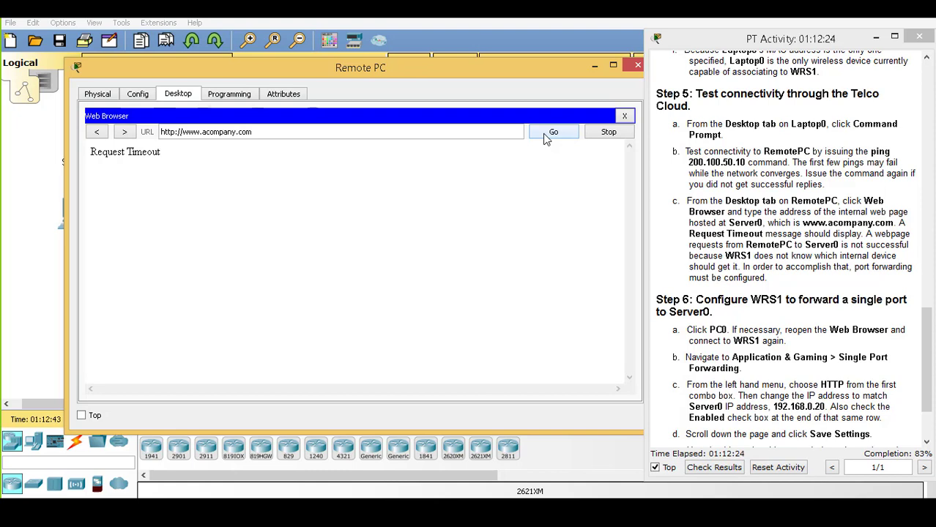
drag(854, 267, 766, 278)
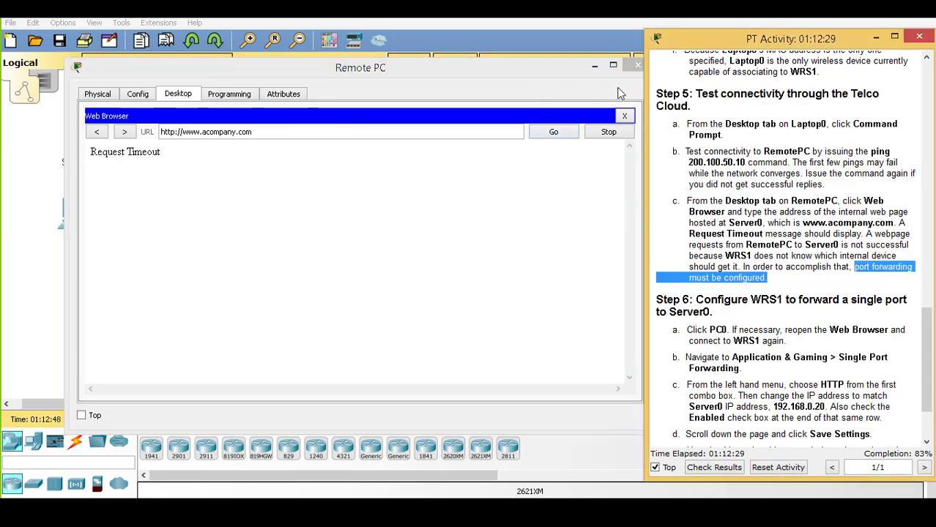
Close Remote PC's window and scroll the instructions down to step 6e
click(637, 65)
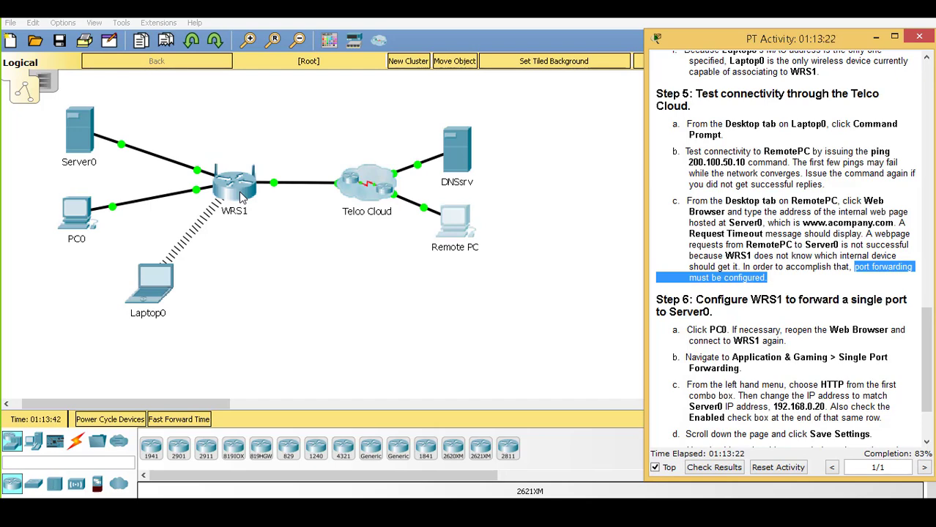
scroll(927, 396, down, 3)
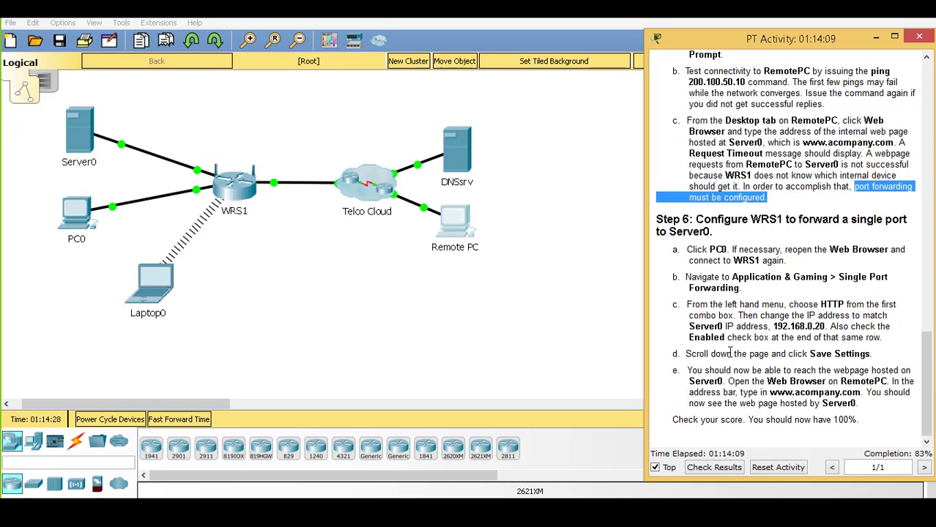
In PC0's browser, go to WRS1's Applications & Gaming Single Port Forwarding page
click(76, 217)
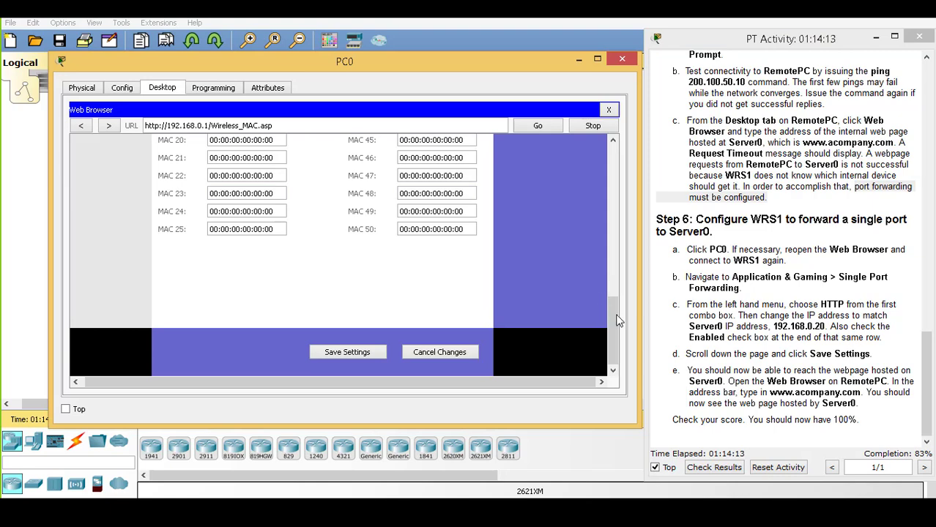
drag(617, 322, 619, 164)
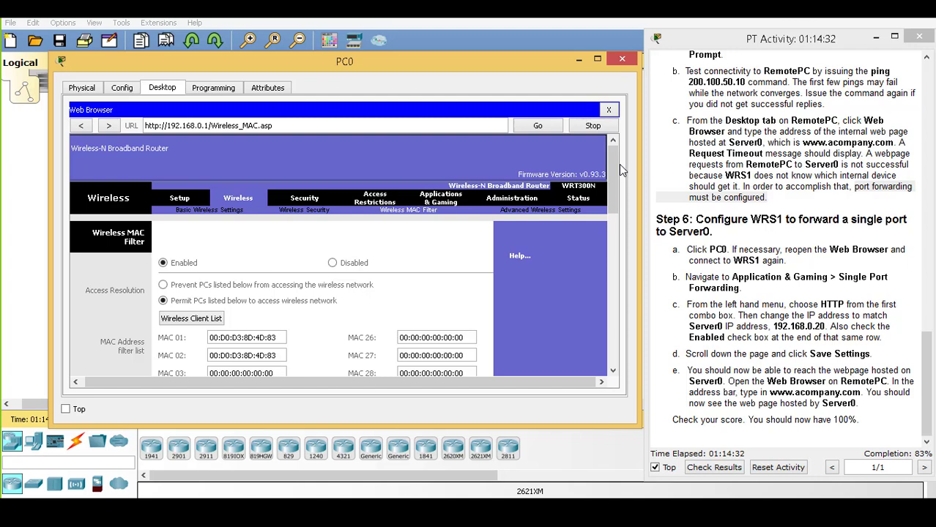
click(439, 201)
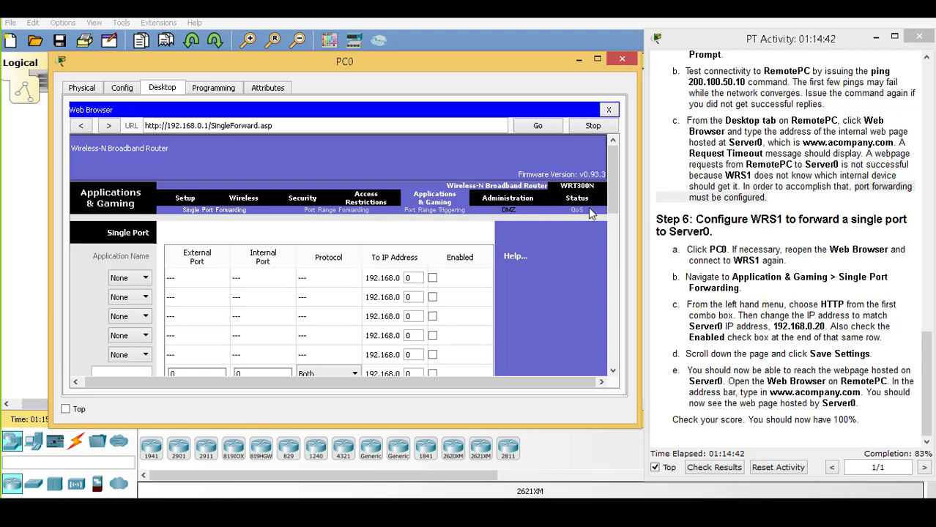
drag(611, 188, 612, 203)
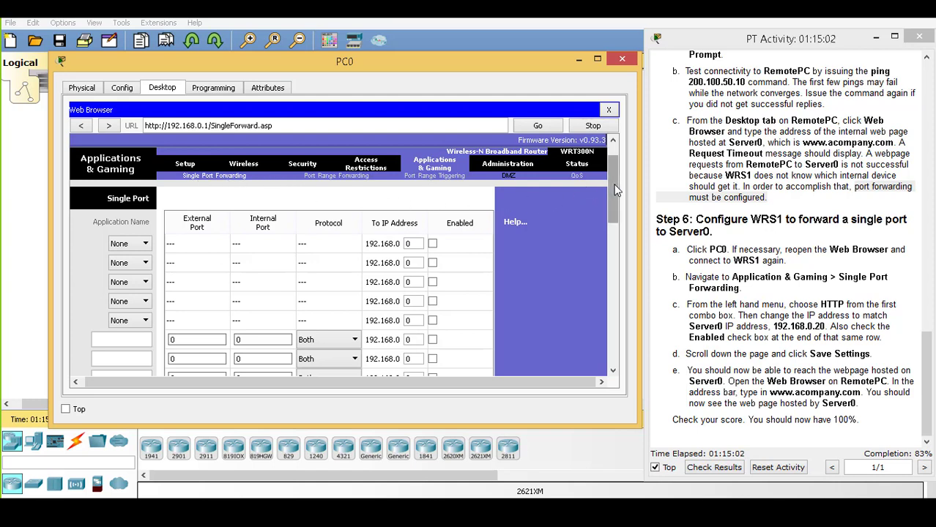
scroll(612, 194, up, 1)
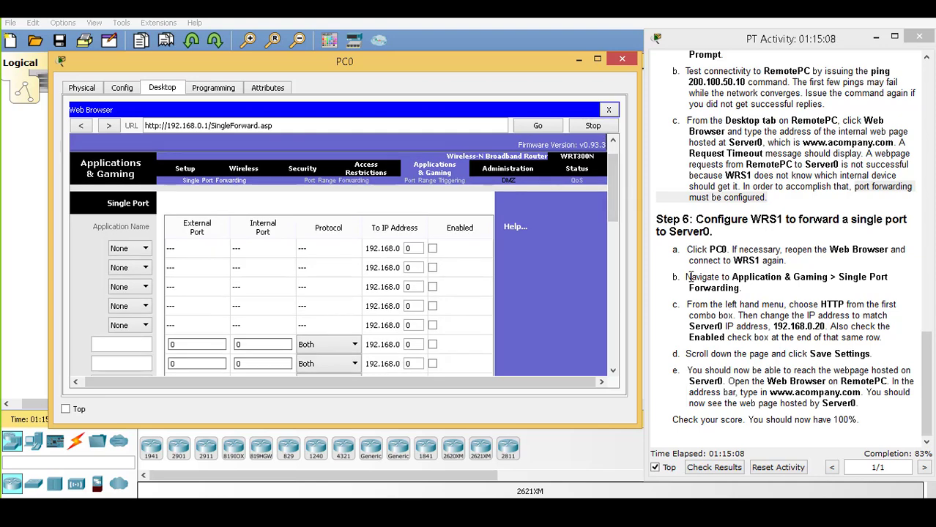
drag(689, 277, 755, 288)
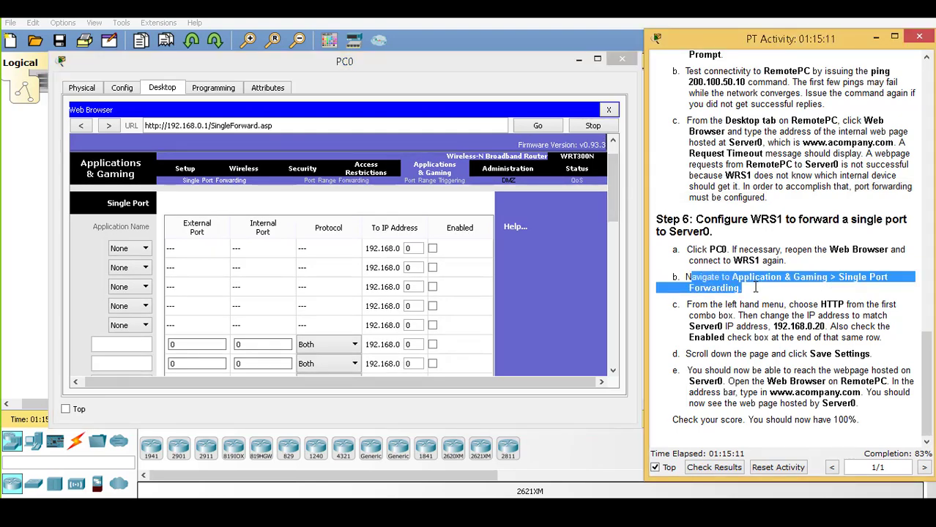
Set the first forwarding rule to HTTP, destination 192.168.0.20, and tick Enabled
click(690, 306)
drag(690, 307, 888, 316)
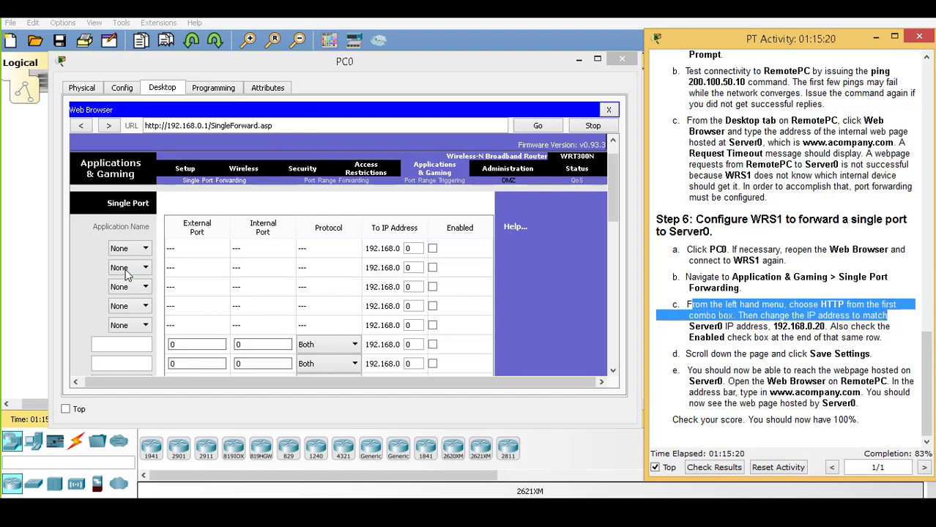
click(144, 249)
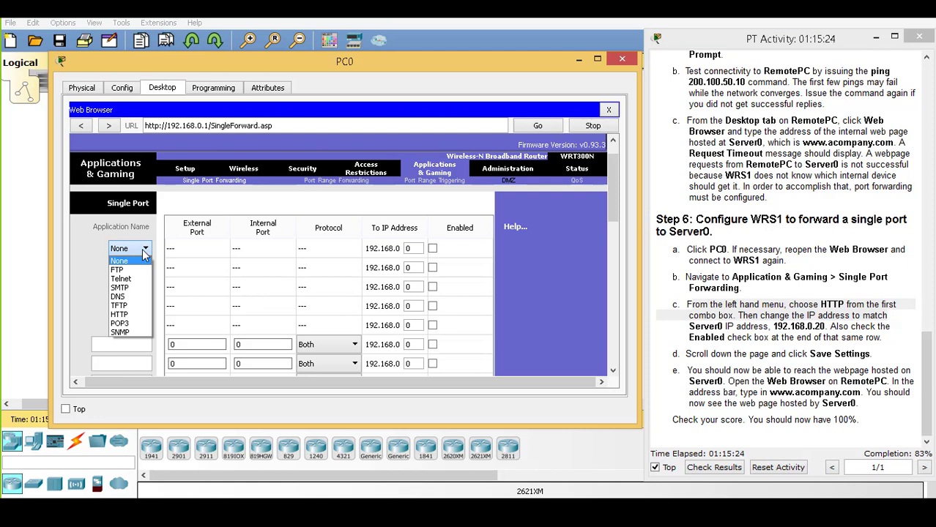
click(134, 315)
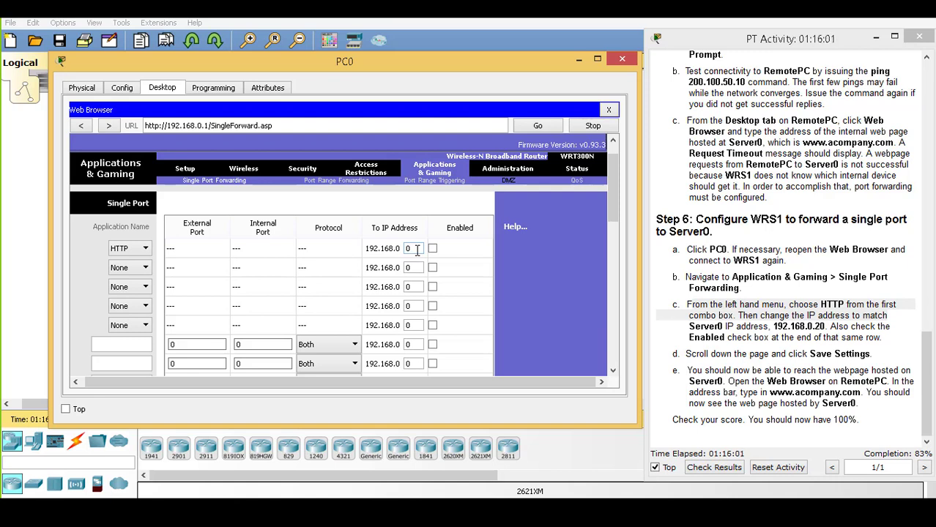
drag(416, 250, 402, 253)
text(20)
click(432, 249)
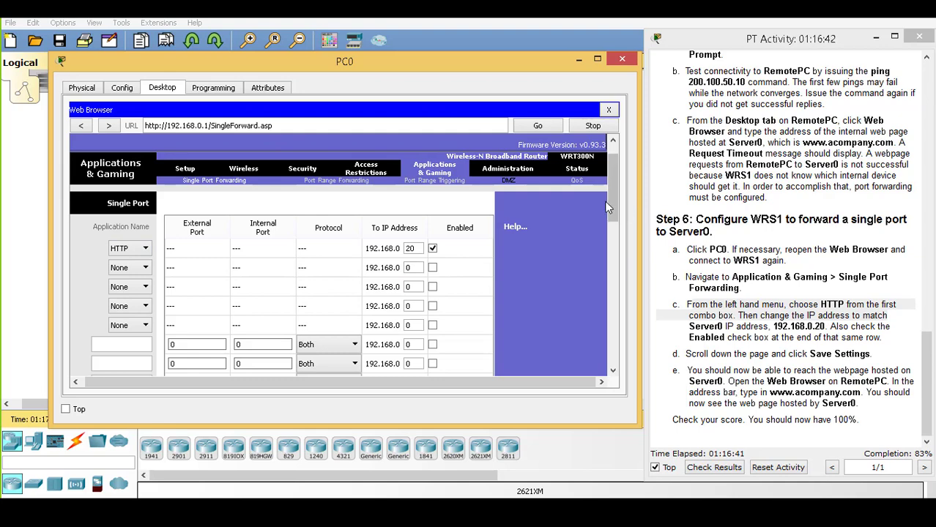
Save WRS1's port forwarding settings and continue, bringing the activity to 100%
drag(612, 205, 610, 355)
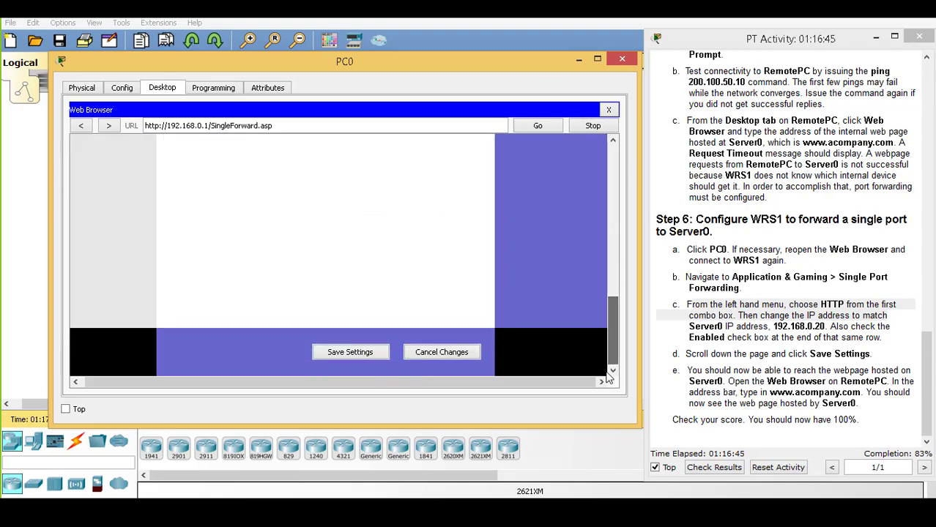
click(350, 354)
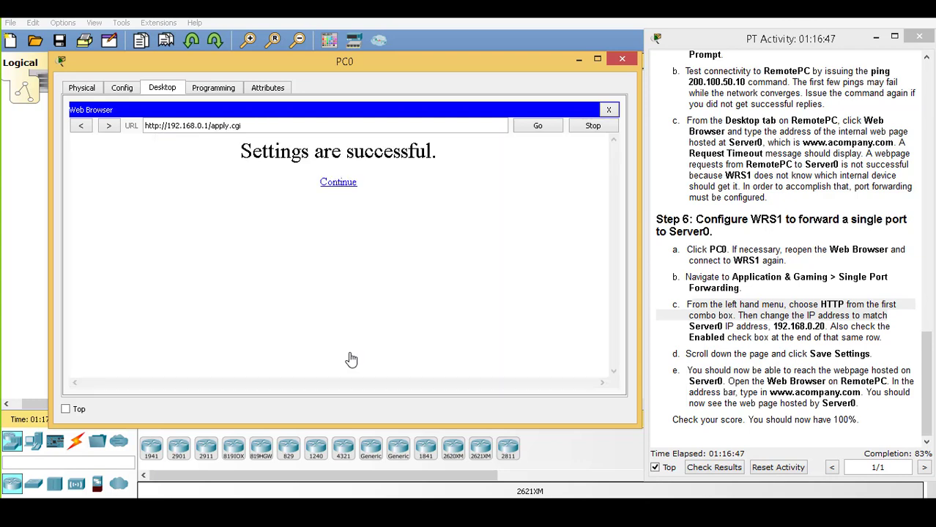
click(339, 182)
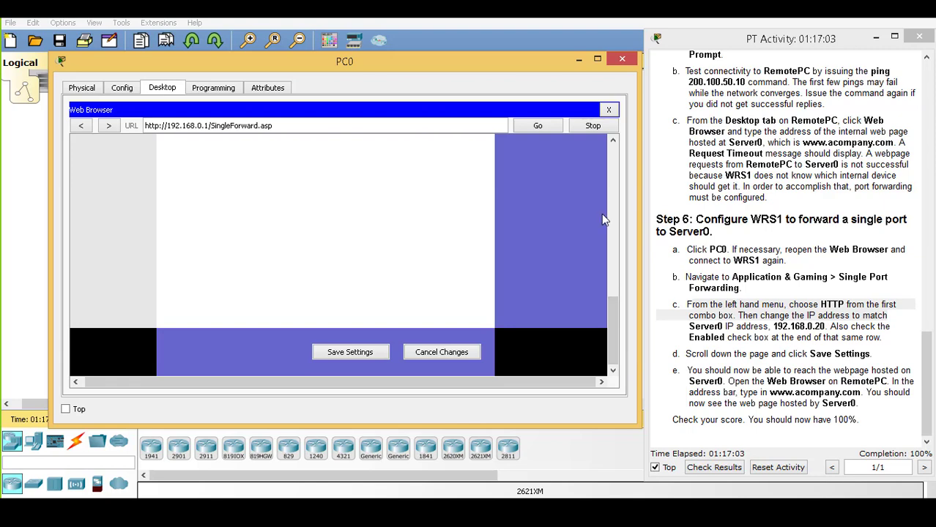
click(579, 64)
click(460, 233)
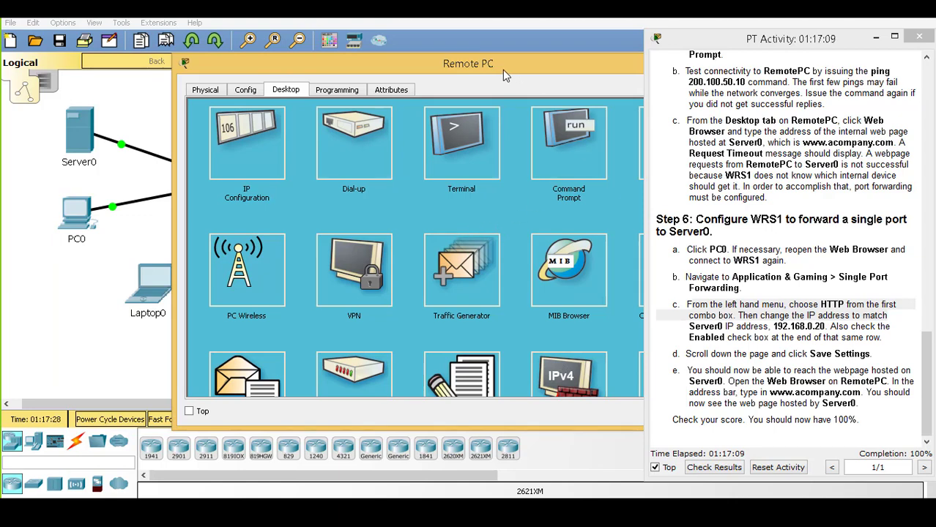
drag(503, 70, 398, 73)
click(576, 145)
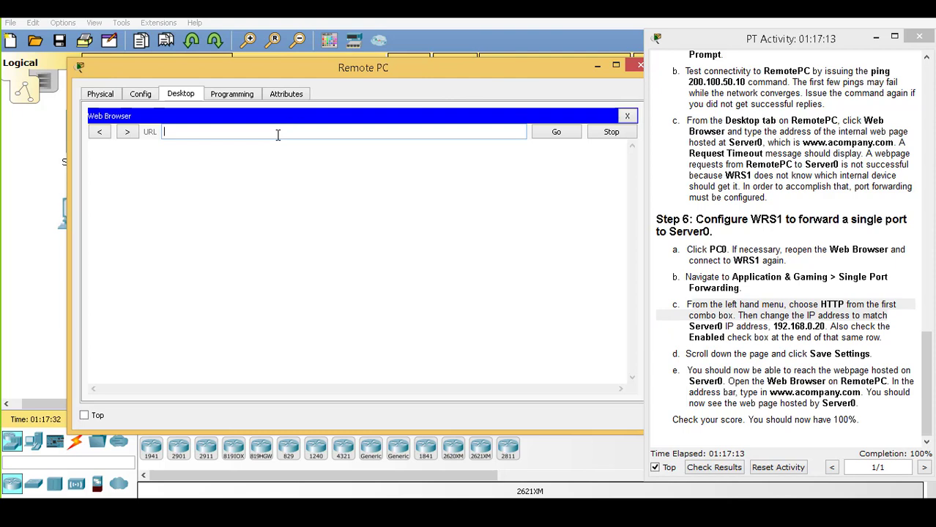
text(www.acompany.com)
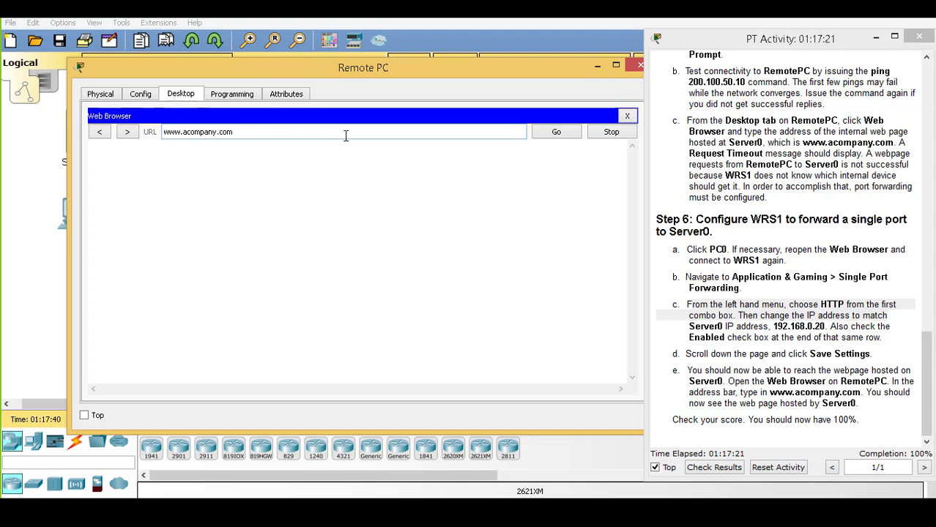
click(540, 135)
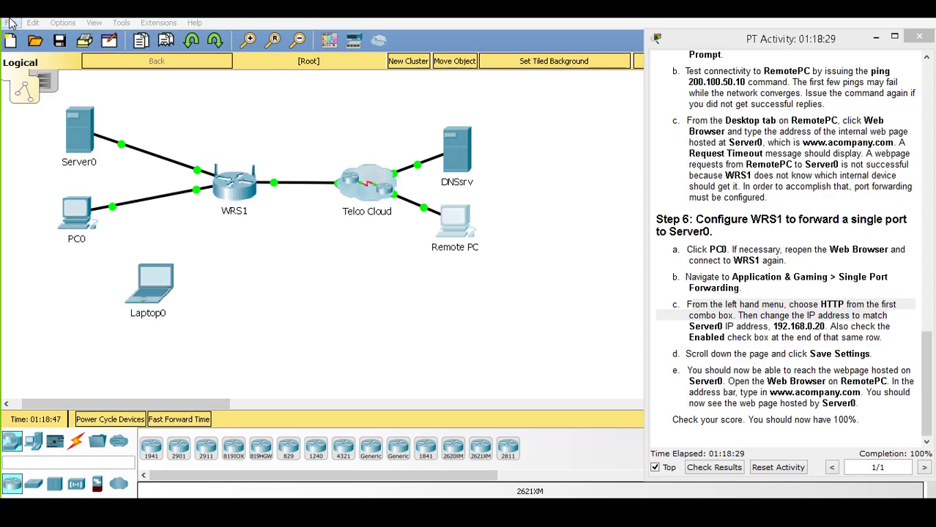
Save the activity as a Packet Tracer .pka file, appending the user's name as a file-name suffix
click(10, 23)
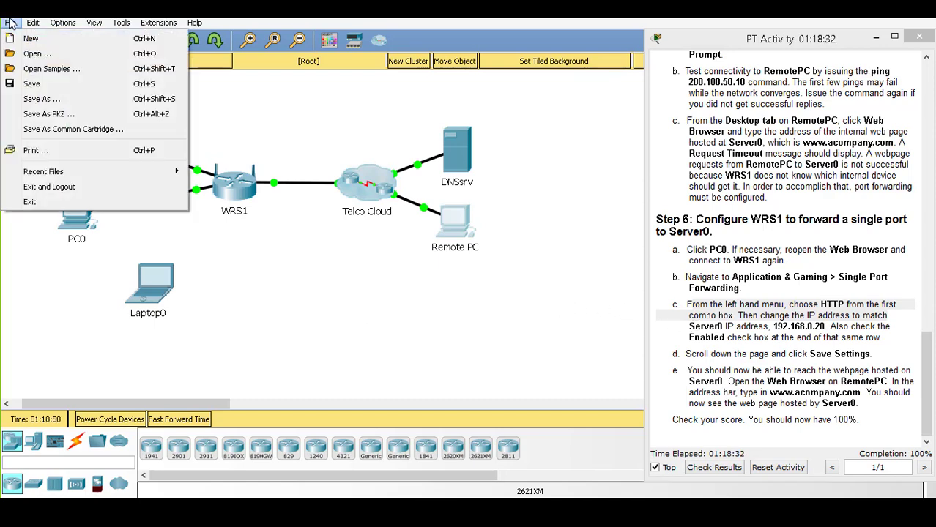
click(51, 103)
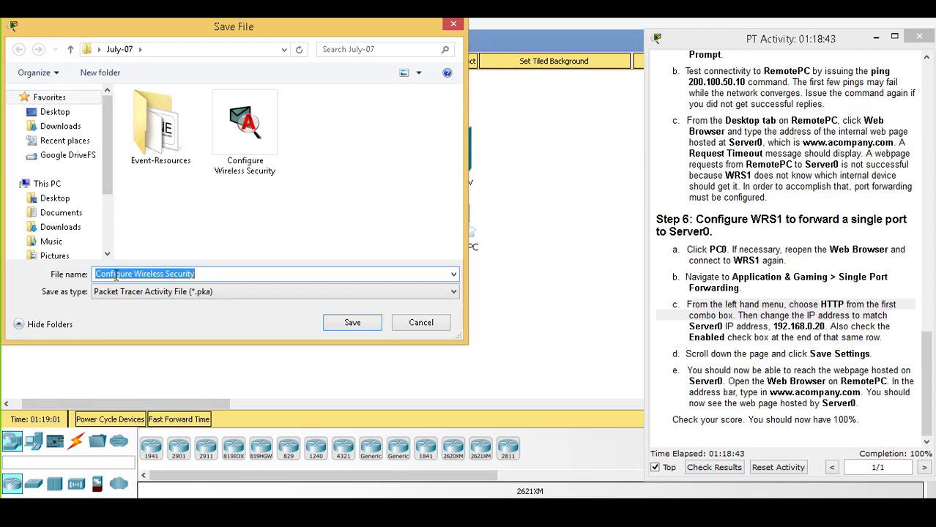
click(198, 276)
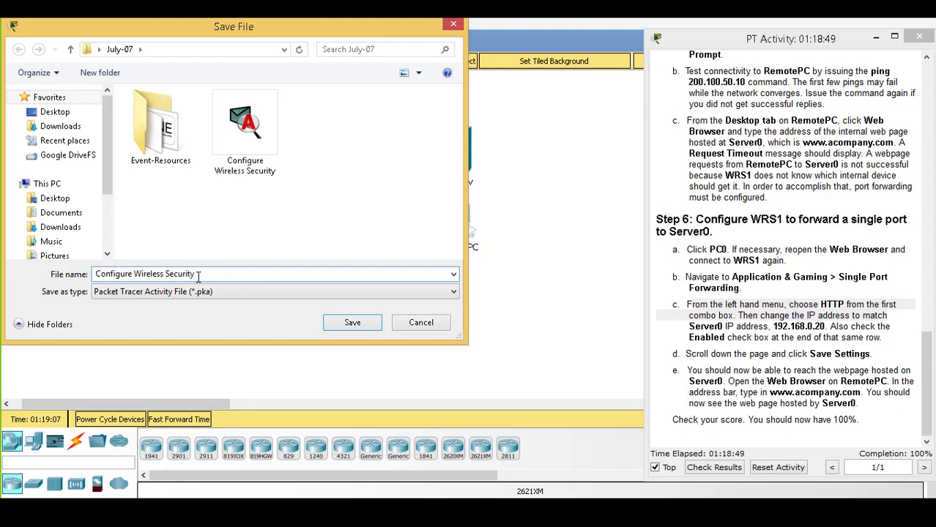
text(-Sarada)
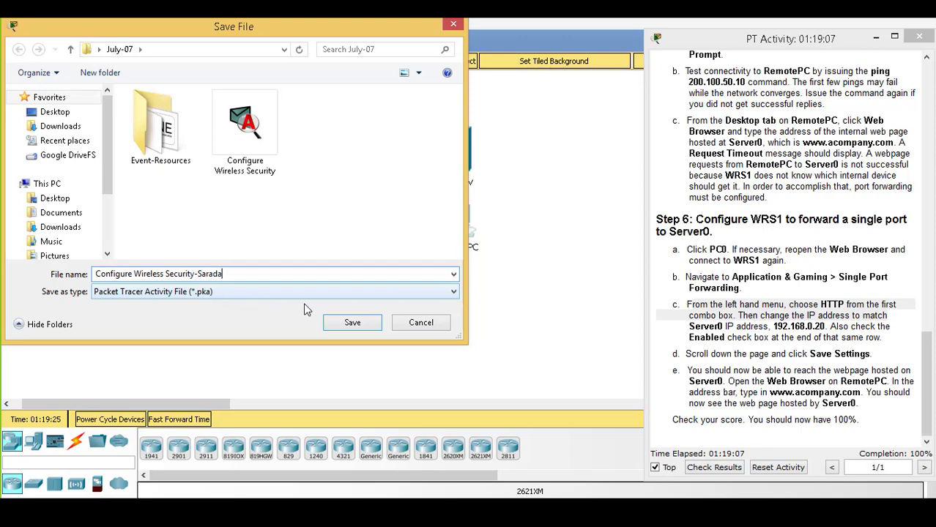
click(348, 323)
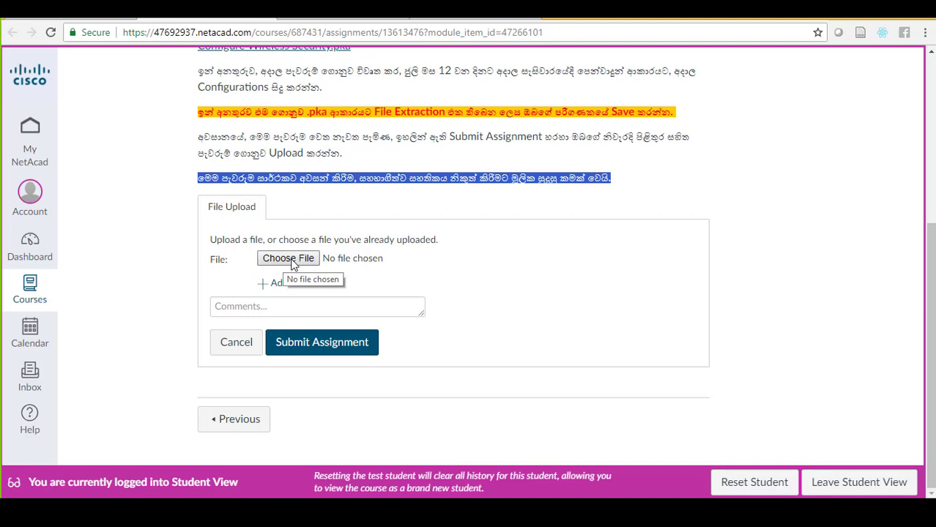
key(alt+Tab)
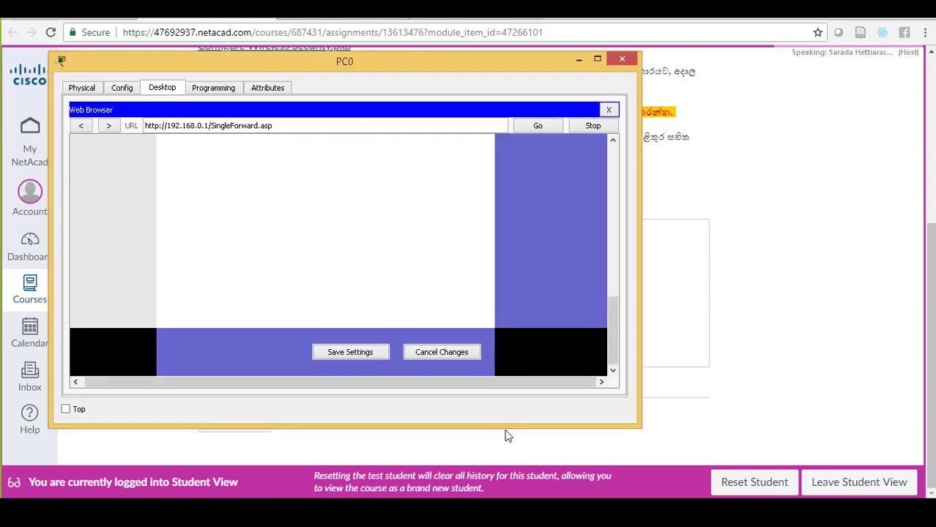
mouse_move(327, 454)
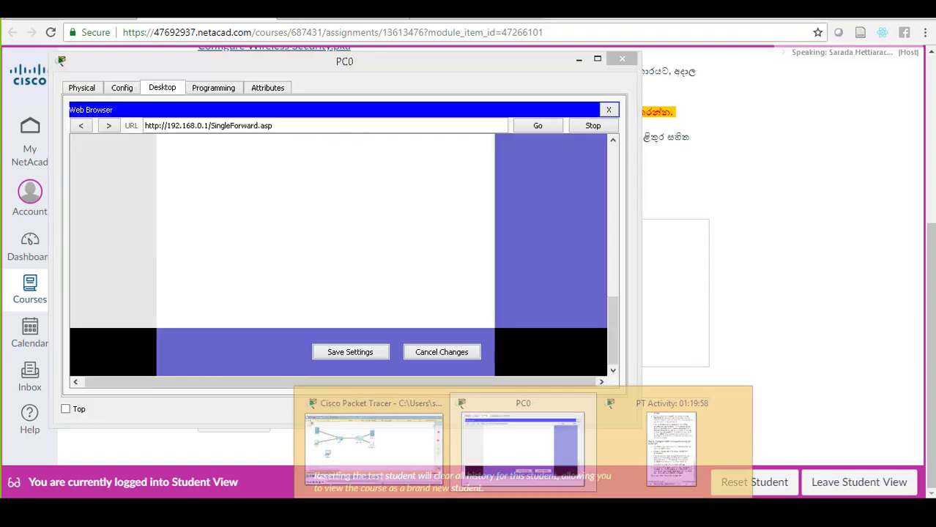
click(402, 463)
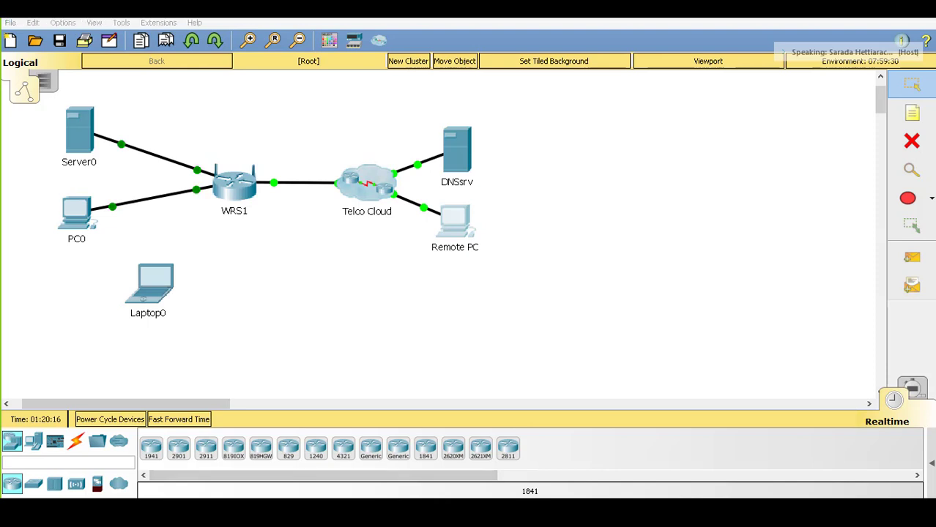
Show WRS1's Administration page in PC0's browser and select the current router password
click(531, 460)
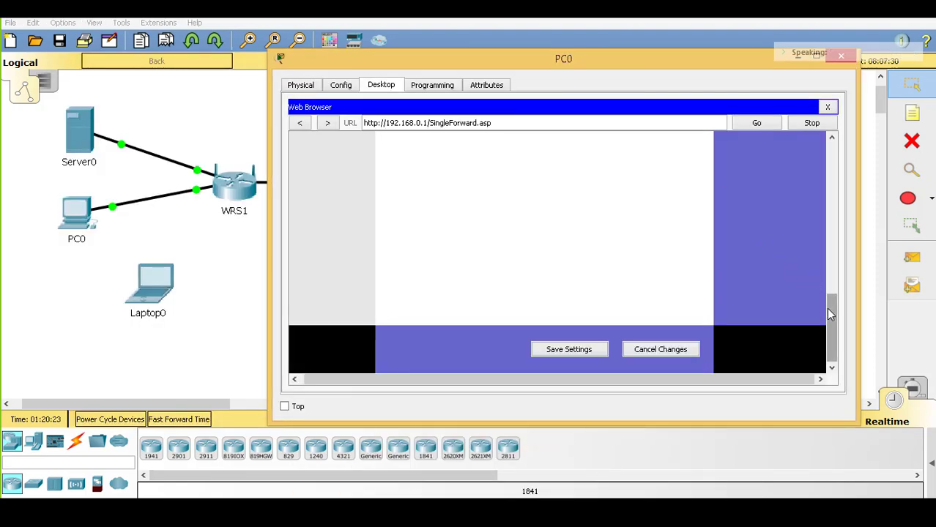
drag(830, 313, 833, 157)
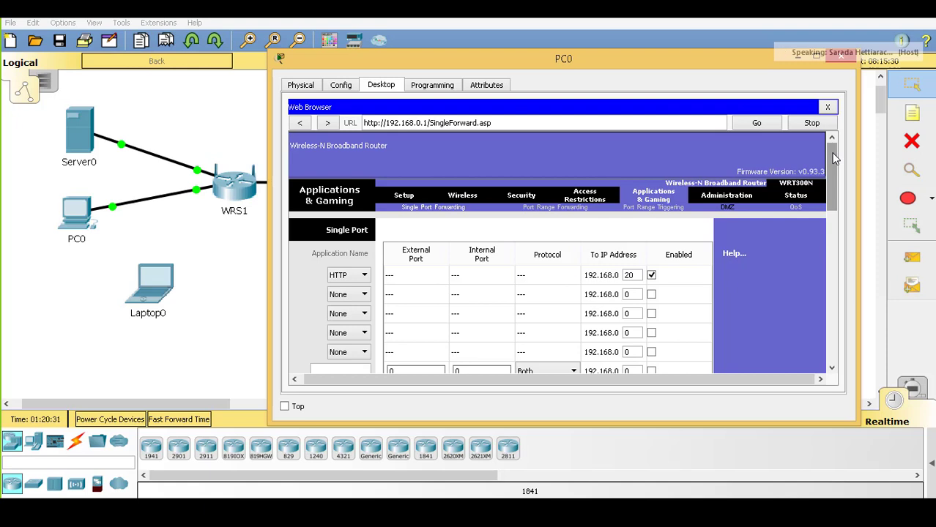
click(716, 202)
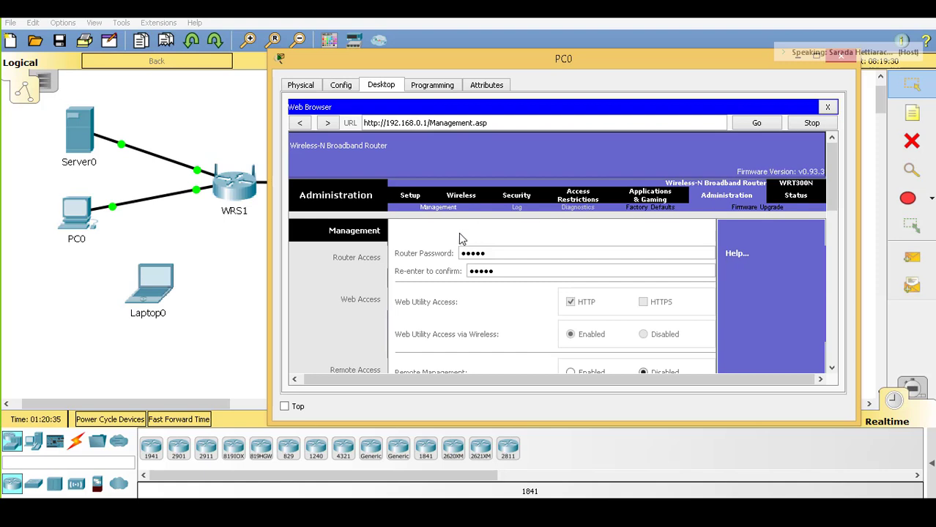
click(488, 254)
drag(488, 254, 461, 254)
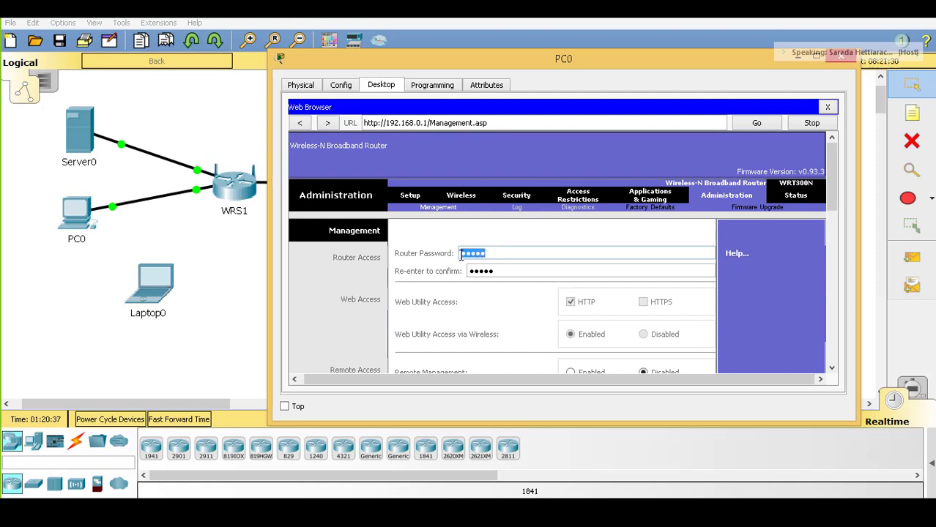